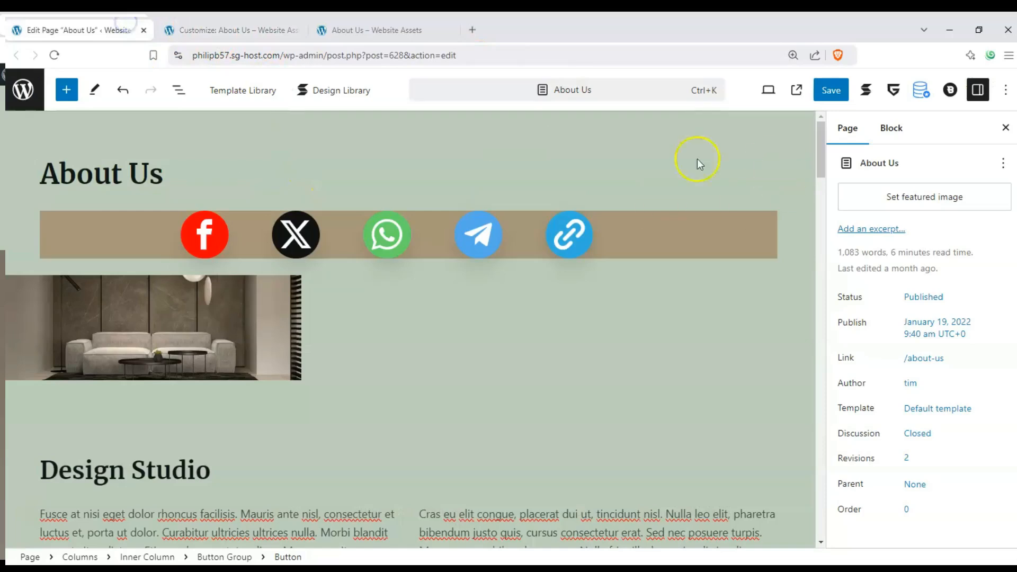
Look over the About Us page in the block editor and show the selected button block's settings.
{"action": "scroll", "coordinate": [419, 329], "scroll_direction": "down", "scroll_amount": 3}
{"action": "scroll", "coordinate": [348, 317], "scroll_direction": "up", "scroll_amount": 3}
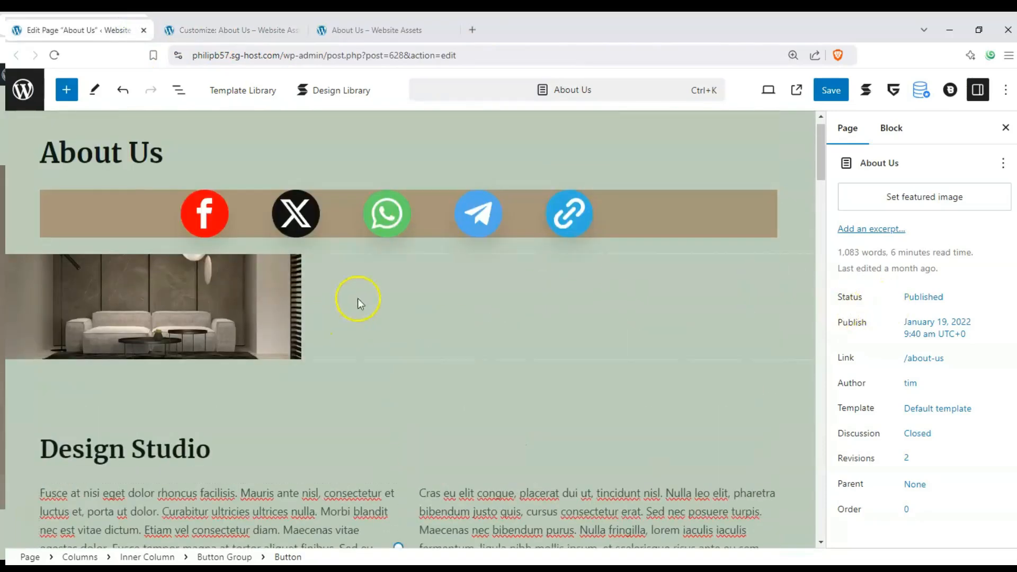
{"action": "scroll", "coordinate": [212, 202], "scroll_direction": "down", "scroll_amount": 4}
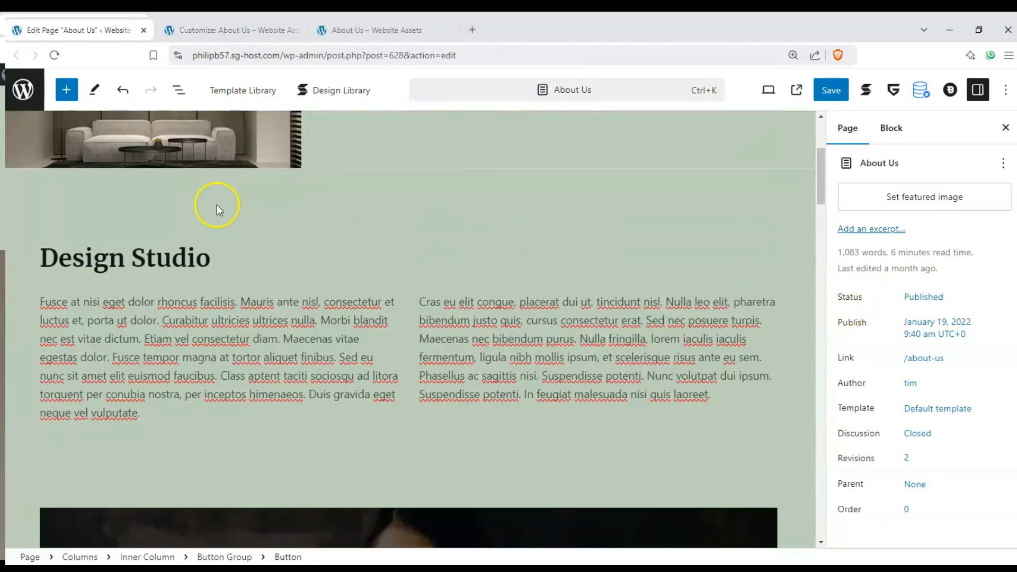
{"action": "left_click", "coordinate": [888, 124]}
Compare how the About Us page appears on the live site, in the customizer preview and in the block editor.
{"action": "key", "text": "ctrl+Tab"}
{"action": "key", "text": "ctrl+Tab"}
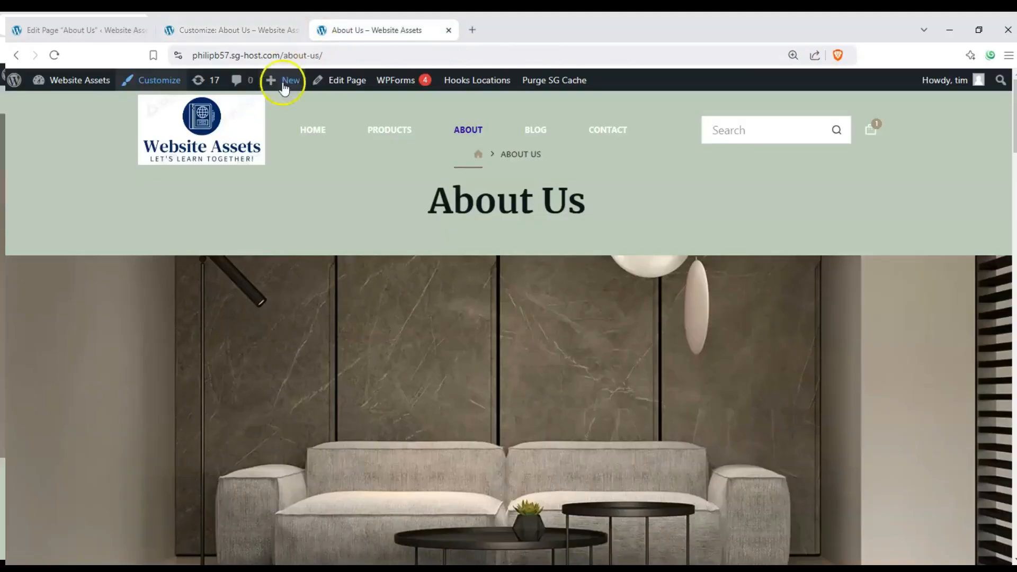
{"action": "left_click", "coordinate": [228, 32]}
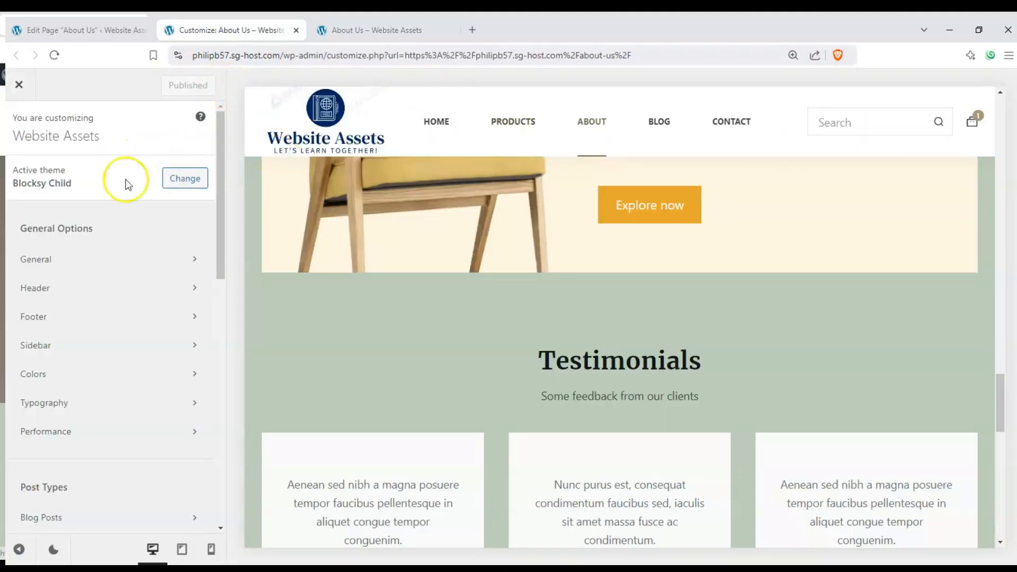
{"action": "left_click", "coordinate": [362, 30]}
{"action": "left_click", "coordinate": [204, 30]}
{"action": "scroll", "coordinate": [151, 208], "scroll_direction": "down", "scroll_amount": 1}
{"action": "scroll", "coordinate": [430, 258], "scroll_direction": "up", "scroll_amount": 6}
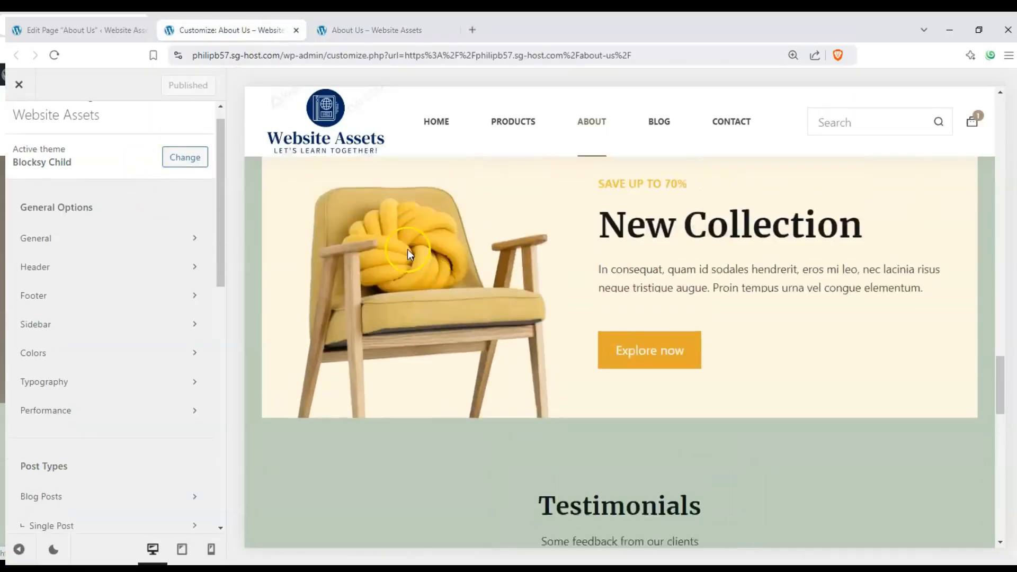
{"action": "scroll", "coordinate": [303, 204], "scroll_direction": "up", "scroll_amount": 4}
{"action": "left_click", "coordinate": [373, 22]}
{"action": "left_click", "coordinate": [214, 24]}
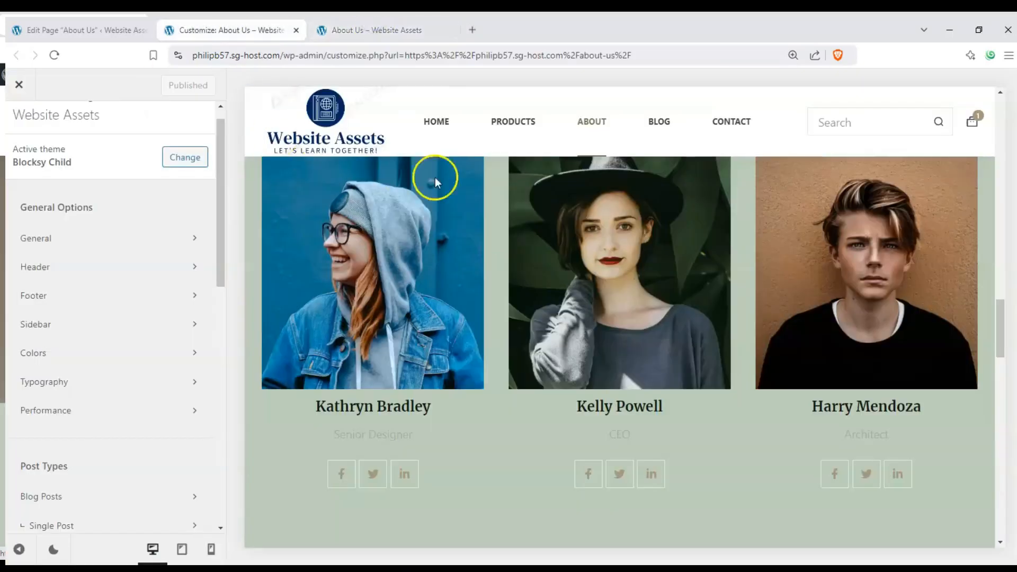
{"action": "left_click", "coordinate": [352, 32]}
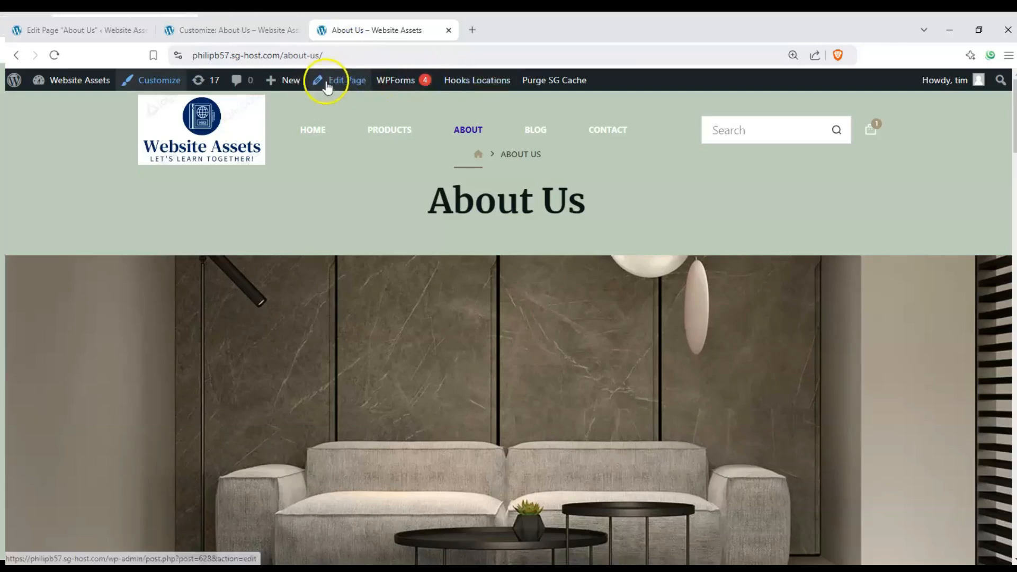
{"action": "scroll", "coordinate": [309, 207], "scroll_direction": "down", "scroll_amount": 2}
{"action": "left_click", "coordinate": [71, 30]}
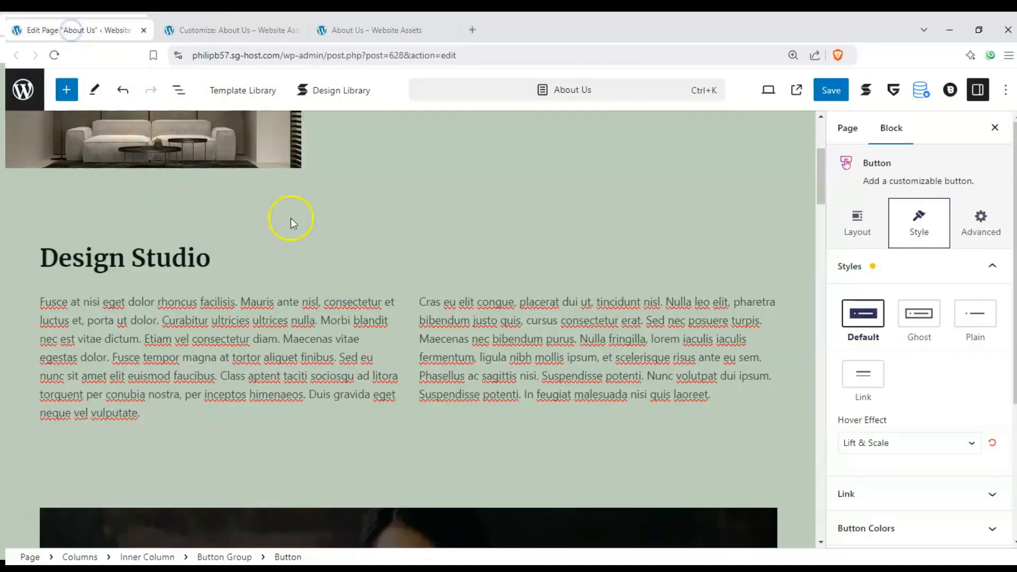
{"action": "scroll", "coordinate": [243, 215], "scroll_direction": "up", "scroll_amount": 4}
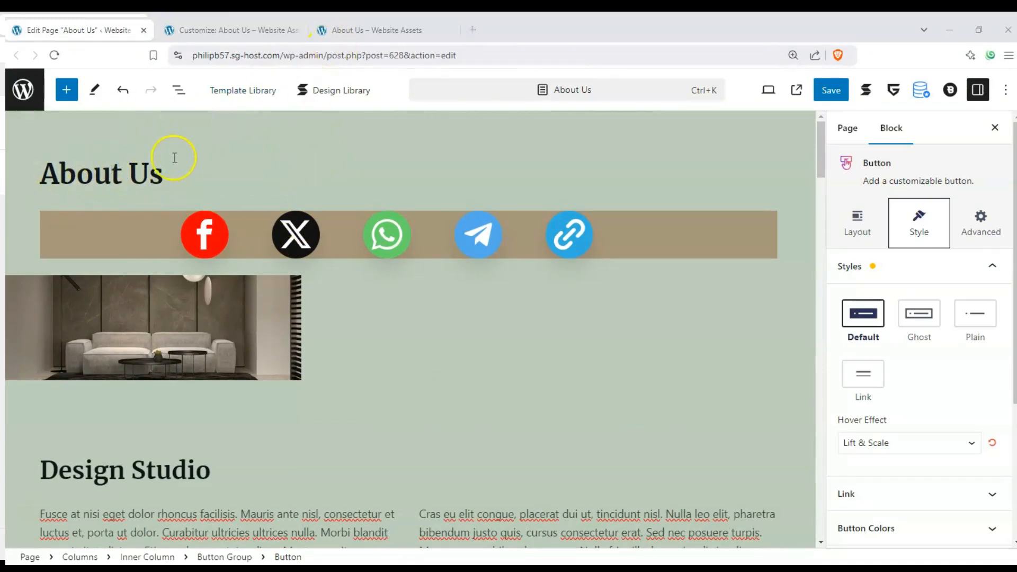
Open the live site's Contact Us page for editing and place its browser tab beside the About Us editor.
{"action": "left_click", "coordinate": [370, 30]}
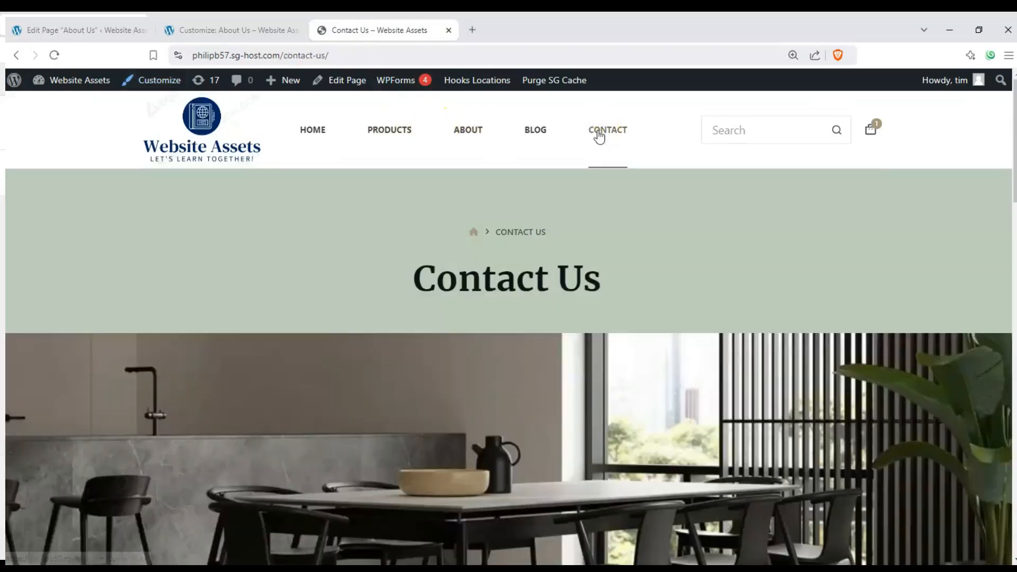
{"action": "left_click", "coordinate": [335, 84]}
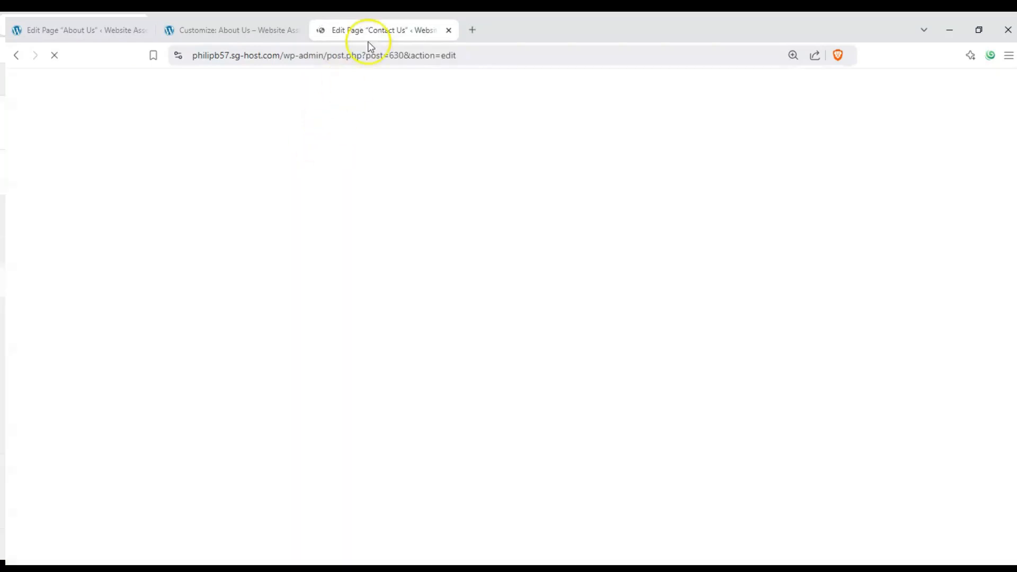
{"action": "left_click_drag", "start_coordinate": [364, 41], "coordinate": [225, 45]}
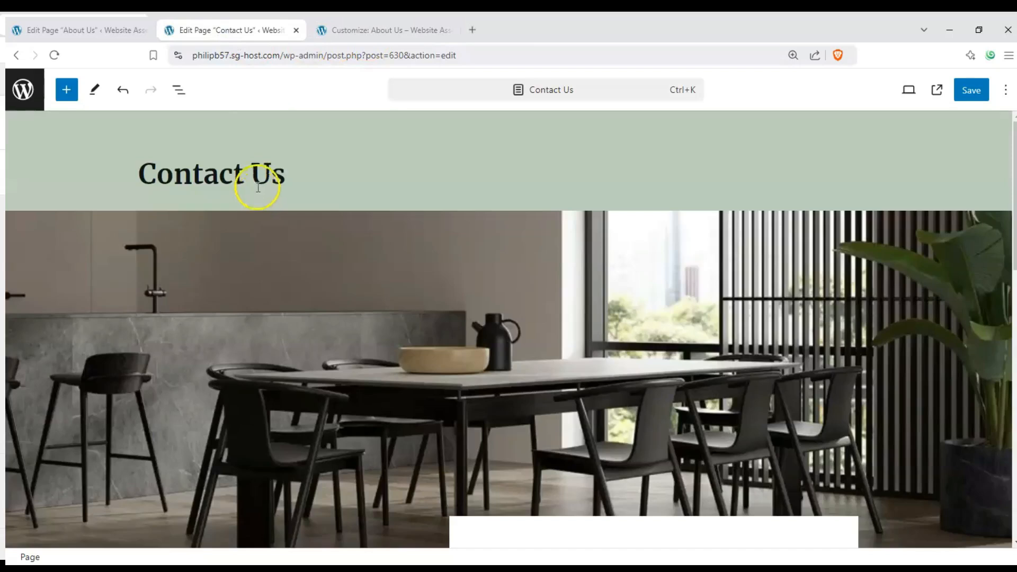
{"action": "scroll", "coordinate": [240, 206], "scroll_direction": "down", "scroll_amount": 5}
{"action": "scroll", "coordinate": [237, 208], "scroll_direction": "up", "scroll_amount": 5}
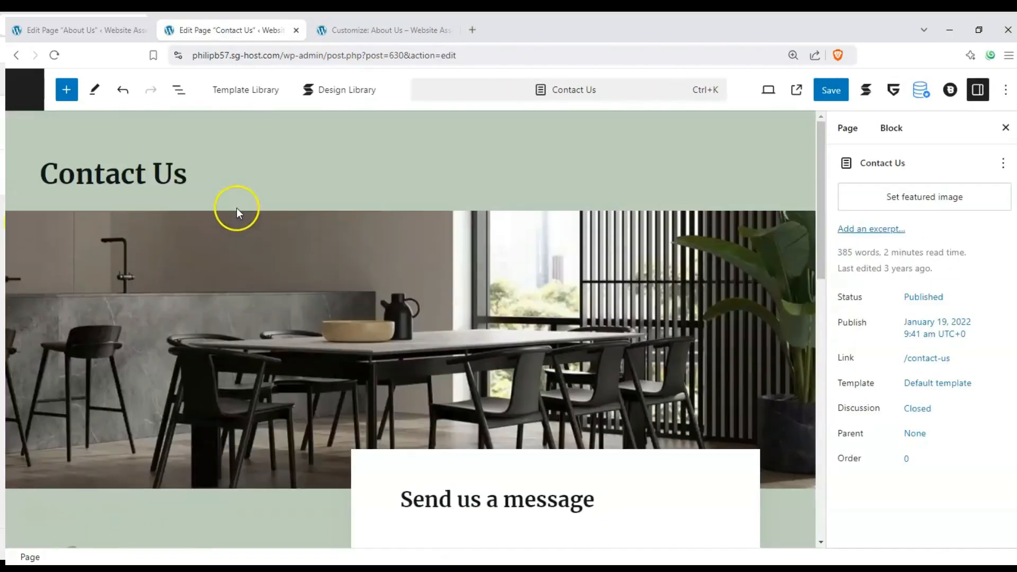
Compare the Contact Us and About Us pages in their editors, checking the content below the title.
{"action": "left_click", "coordinate": [80, 32]}
{"action": "left_click", "coordinate": [228, 30]}
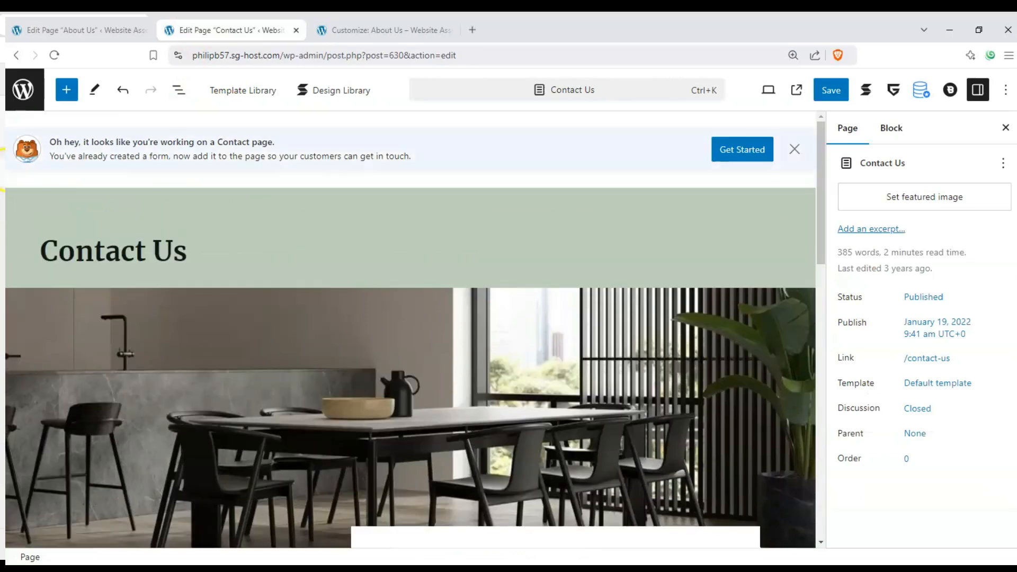
{"action": "left_click", "coordinate": [341, 30]}
{"action": "left_click", "coordinate": [246, 29]}
{"action": "left_click", "coordinate": [64, 33]}
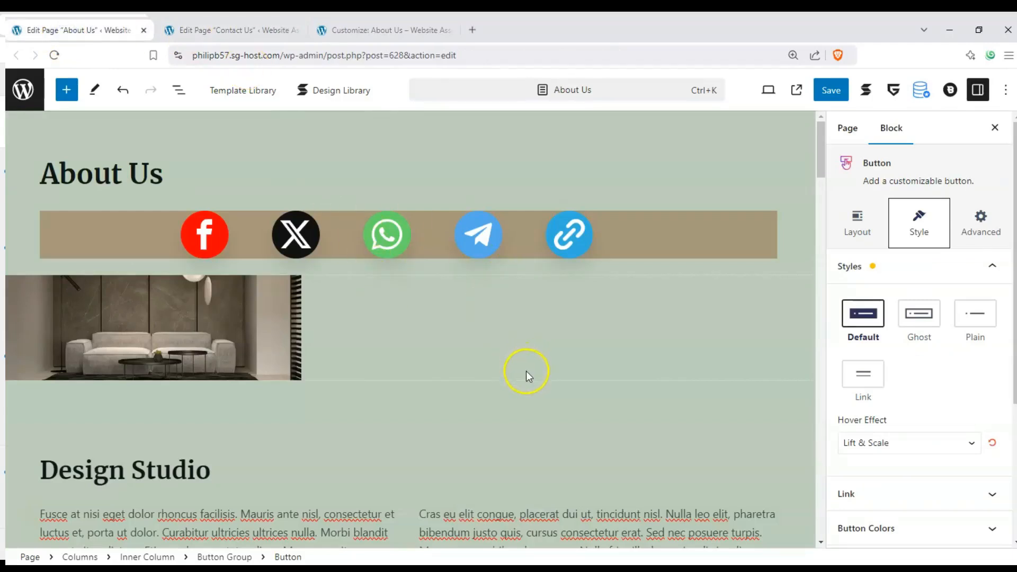
{"action": "scroll", "coordinate": [532, 392], "scroll_direction": "down", "scroll_amount": 3}
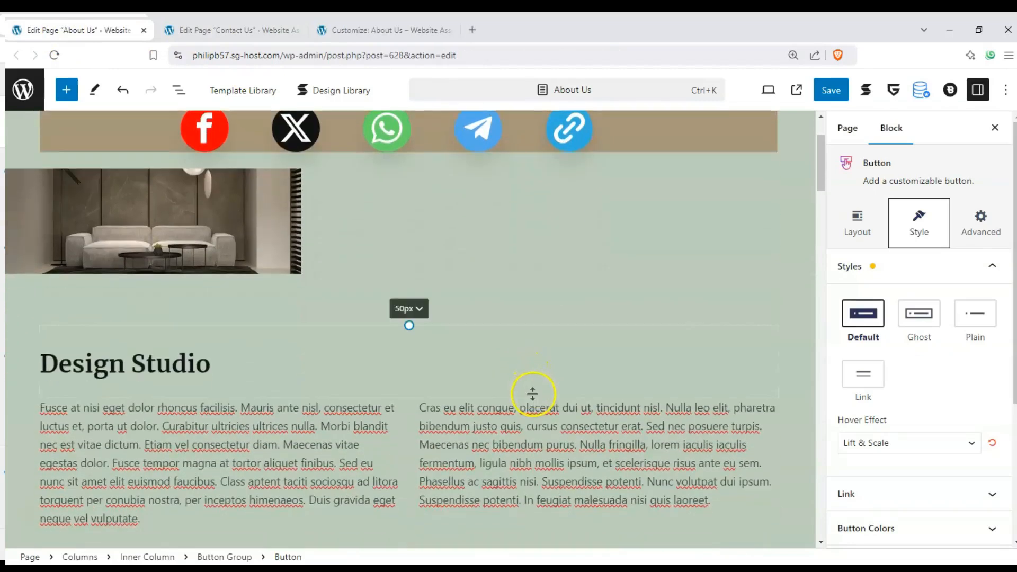
{"action": "scroll", "coordinate": [533, 400], "scroll_direction": "up", "scroll_amount": 4}
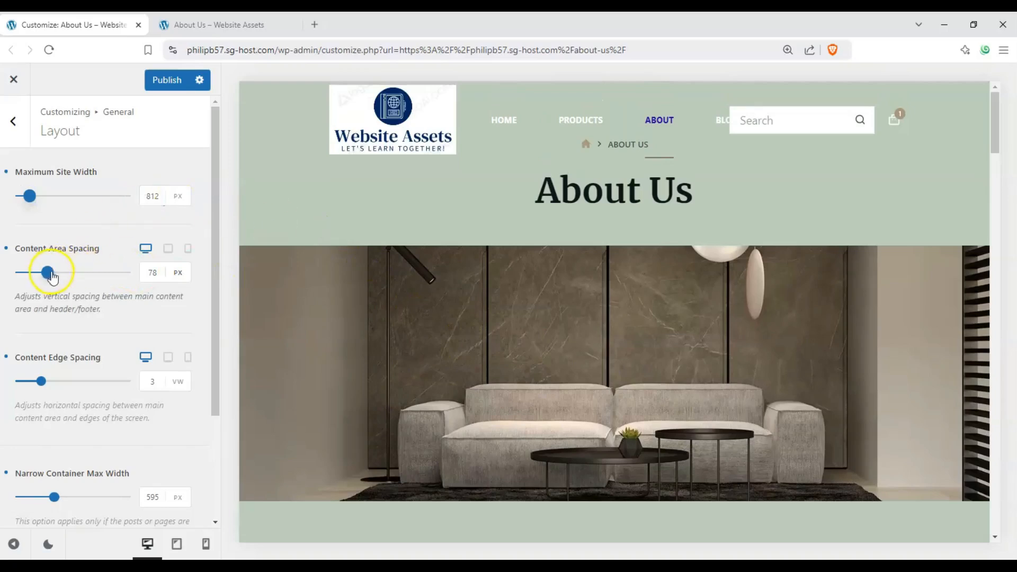
Try a Content Area Spacing of 129 px and a Maximum Site Width of 891 px, and preview the Home page.
{"action": "mouse_move", "coordinate": [48, 270]}
{"action": "left_mouse_down"}
{"action": "mouse_move", "coordinate": [63, 273]}
{"action": "mouse_move", "coordinate": [33, 267]}
{"action": "mouse_move", "coordinate": [65, 272]}
{"action": "left_mouse_up"}
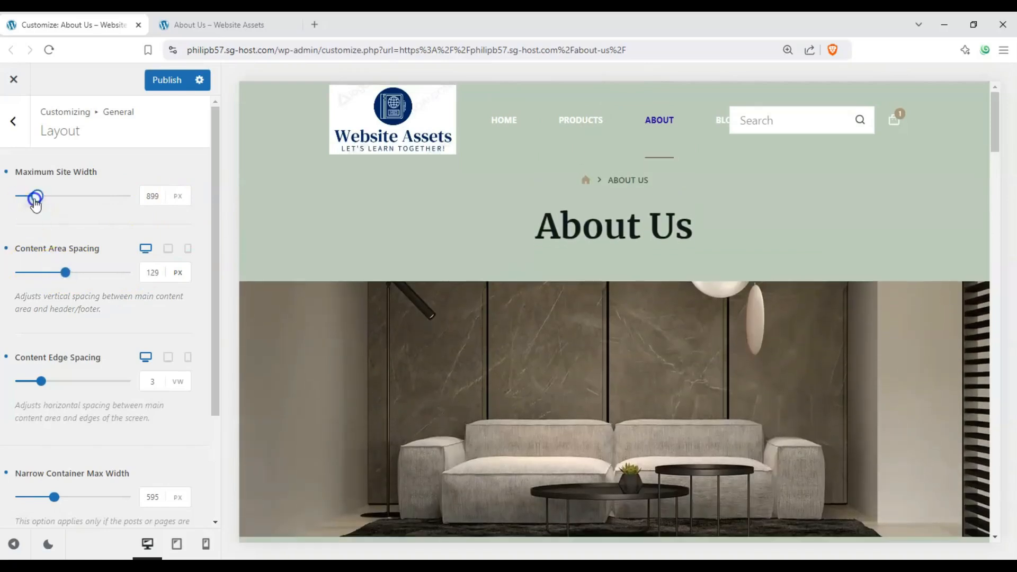
{"action": "left_click_drag", "start_coordinate": [34, 200], "coordinate": [33, 199]}
{"action": "left_click", "coordinate": [485, 123]}
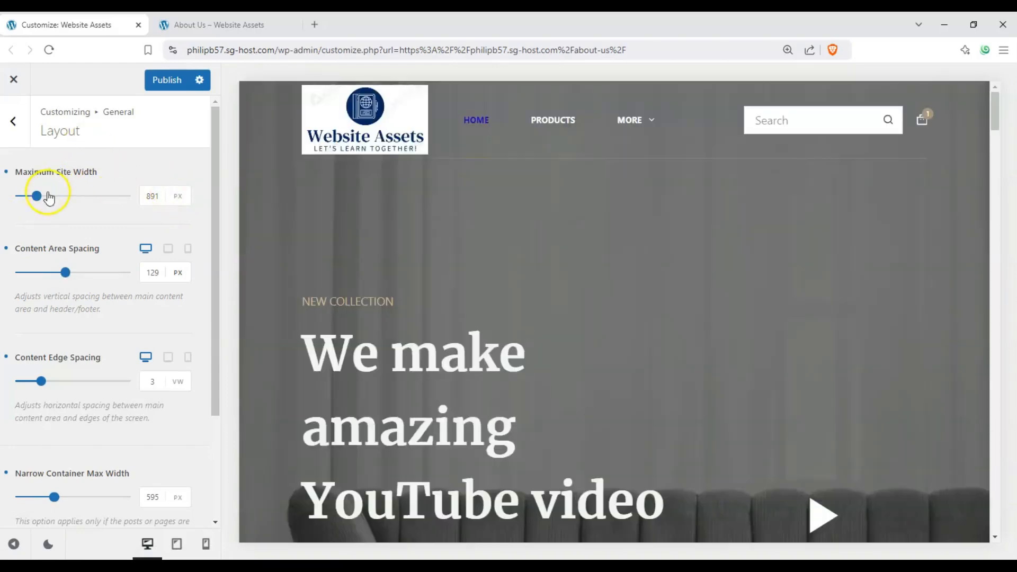
Try a wider Maximum Site Width on the Home page, and reset it and the Content Area Spacing to their defaults.
{"action": "left_click_drag", "start_coordinate": [49, 198], "coordinate": [91, 200]}
{"action": "left_click", "coordinate": [7, 173]}
{"action": "left_click", "coordinate": [6, 248]}
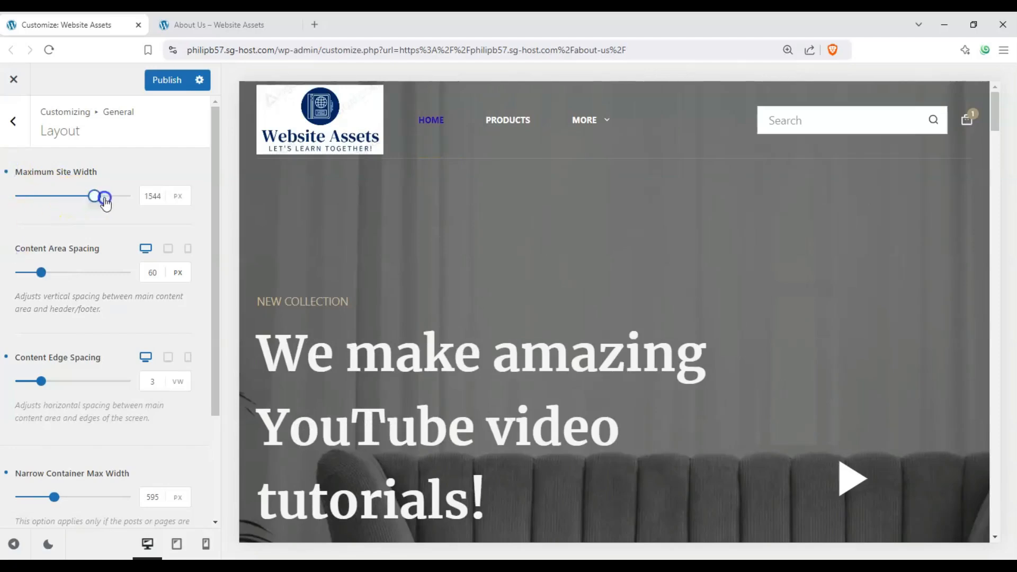
Try a Maximum Site Width of 780 px and show the About Us page in the preview.
{"action": "mouse_move", "coordinate": [112, 200]}
{"action": "left_mouse_down"}
{"action": "mouse_move", "coordinate": [46, 200]}
{"action": "mouse_move", "coordinate": [103, 200]}
{"action": "left_mouse_up"}
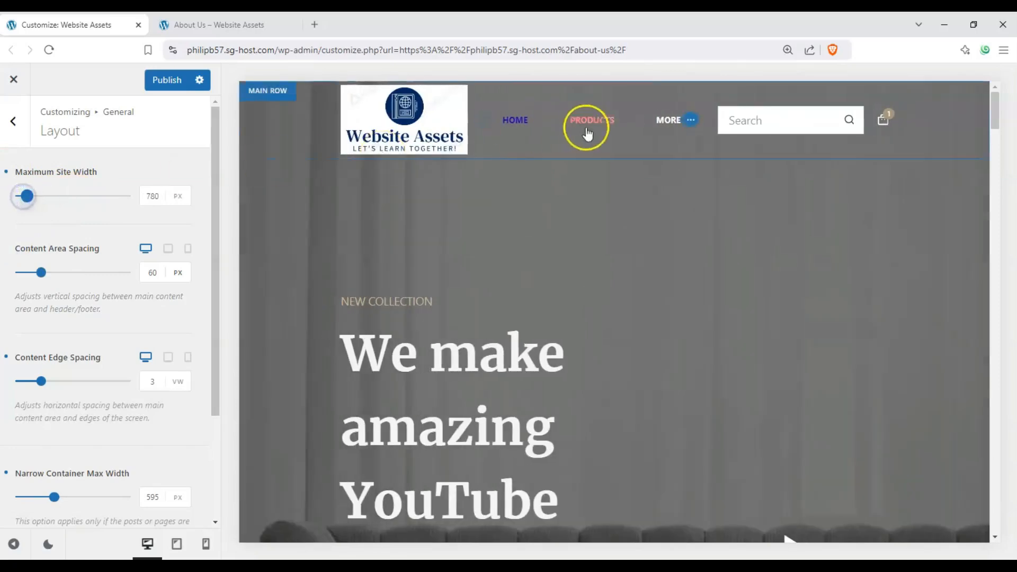
{"action": "mouse_move", "coordinate": [657, 113]}
{"action": "left_click", "coordinate": [662, 171]}
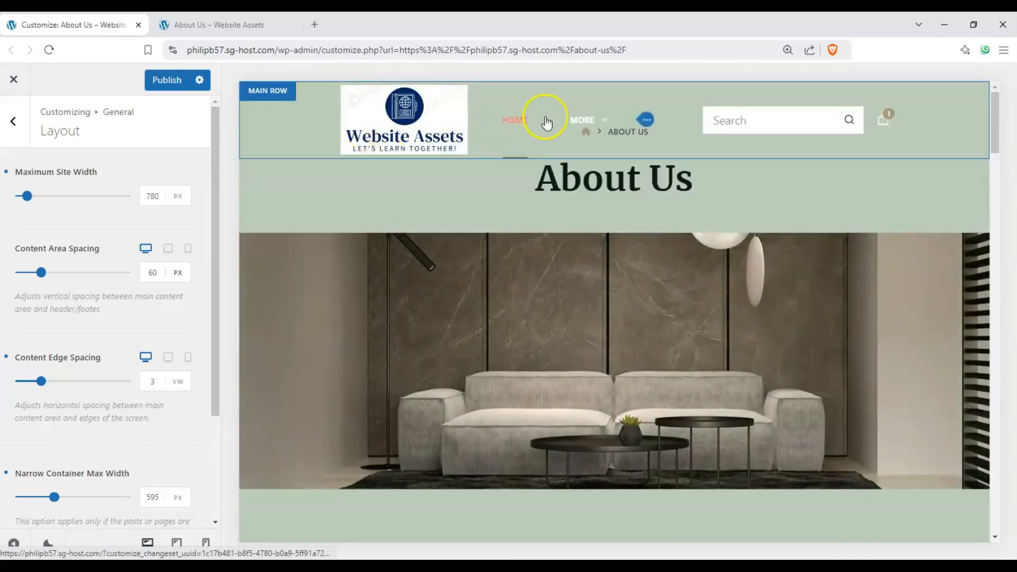
Reset the Maximum Site Width to its default and check the About Us preview.
{"action": "mouse_move", "coordinate": [551, 115]}
{"action": "left_click", "coordinate": [7, 172]}
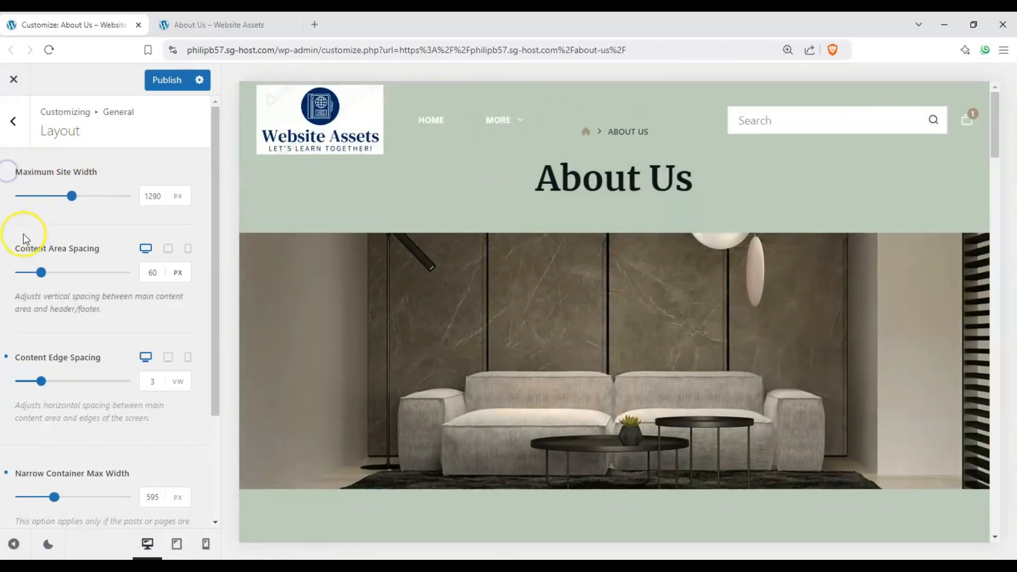
{"action": "scroll", "coordinate": [364, 224], "scroll_direction": "down", "scroll_amount": 3}
{"action": "scroll", "coordinate": [392, 180], "scroll_direction": "up", "scroll_amount": 3}
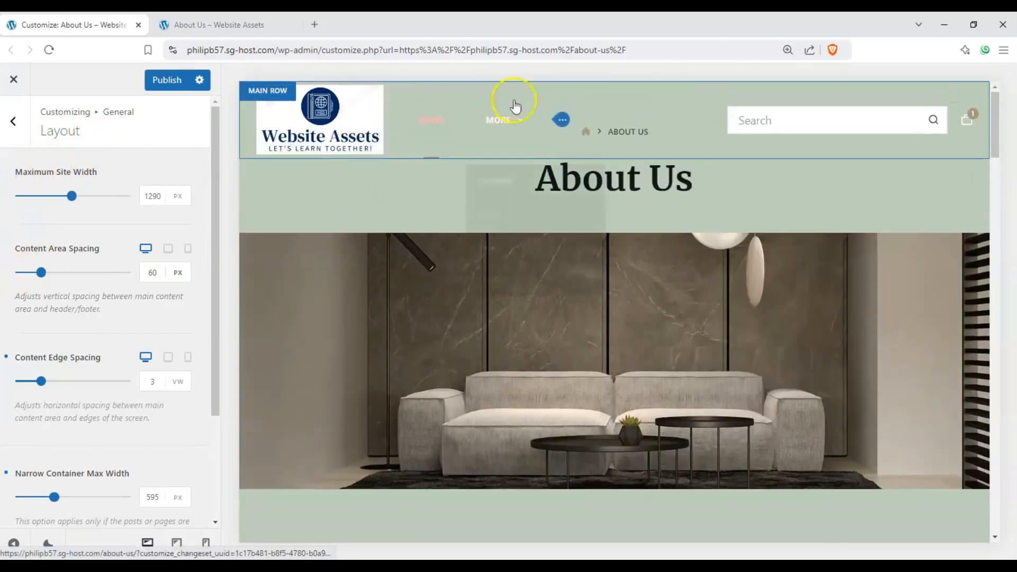
Set the Content Area Spacing to 145 px, try a Maximum Site Width of 1504 px, and return to the General options.
{"action": "mouse_move", "coordinate": [52, 276]}
{"action": "left_mouse_down"}
{"action": "mouse_move", "coordinate": [77, 276]}
{"action": "mouse_move", "coordinate": [68, 279]}
{"action": "left_mouse_up"}
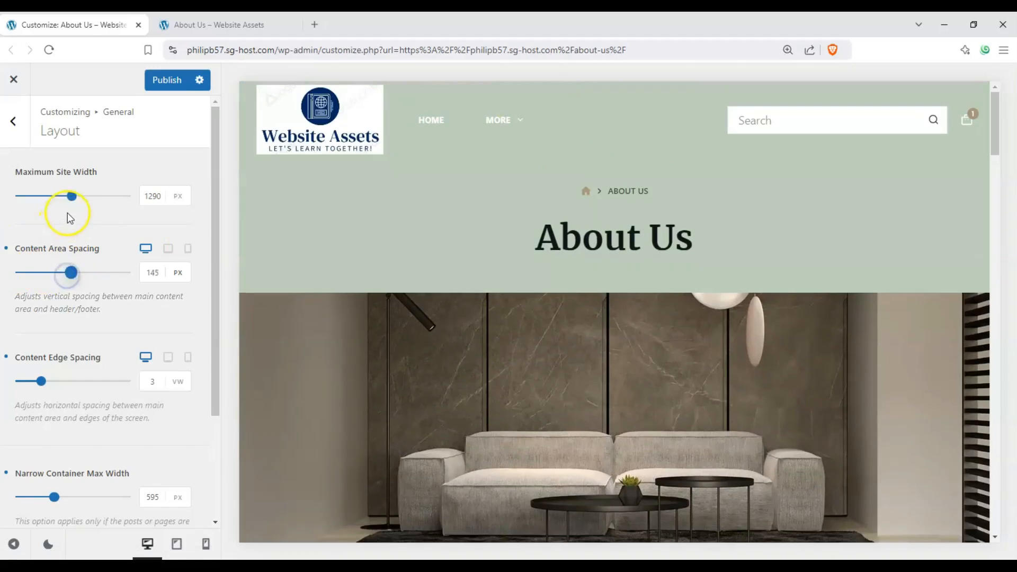
{"action": "left_click_drag", "start_coordinate": [49, 204], "coordinate": [76, 205]}
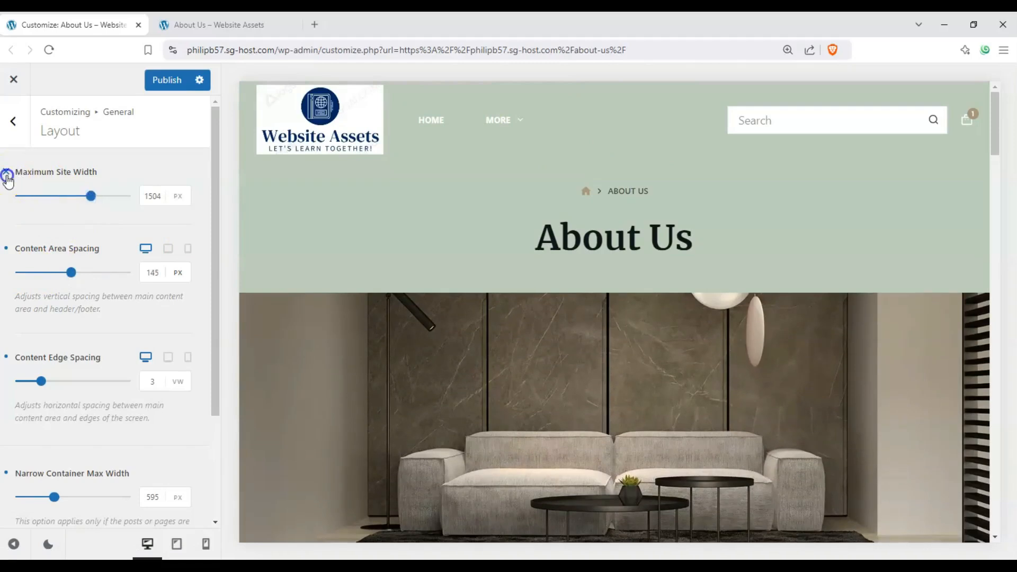
{"action": "left_click", "coordinate": [13, 121]}
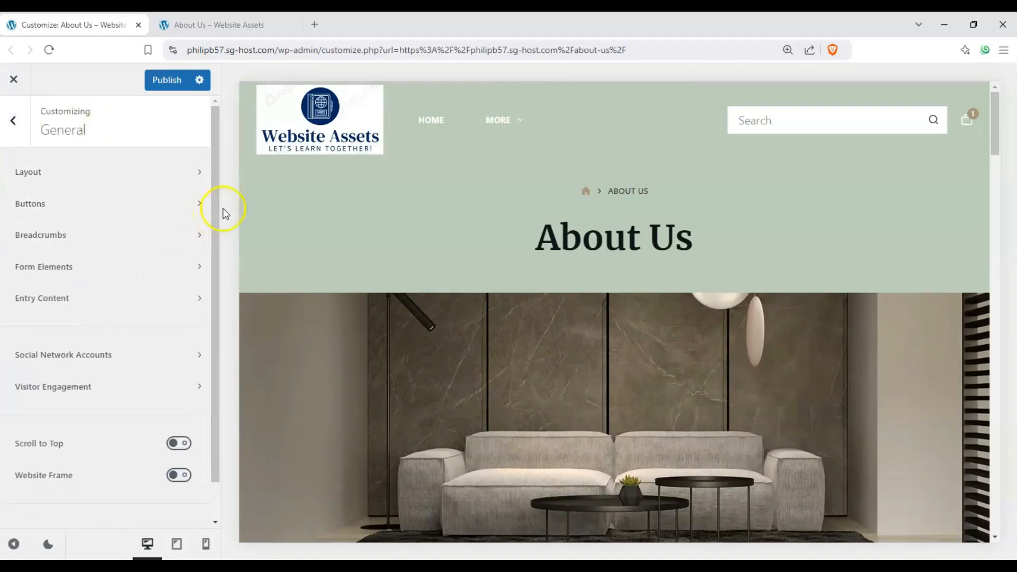
Examine the header and title area of the About Us preview and compare it with the live page.
{"action": "scroll", "coordinate": [294, 212], "scroll_direction": "down", "scroll_amount": 3}
{"action": "scroll", "coordinate": [310, 227], "scroll_direction": "up", "scroll_amount": 3}
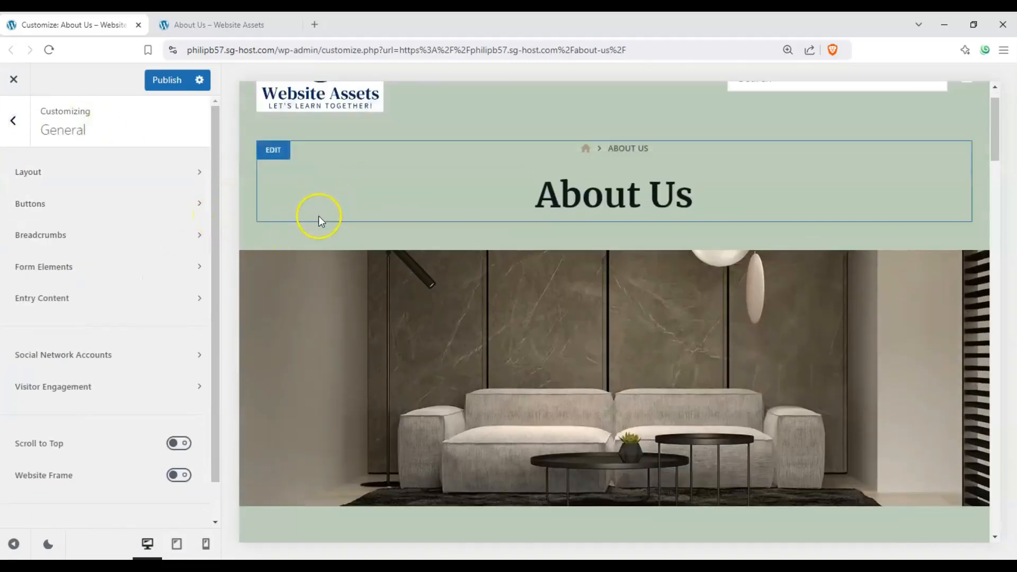
{"action": "scroll", "coordinate": [418, 165], "scroll_direction": "down", "scroll_amount": 5}
{"action": "scroll", "coordinate": [390, 178], "scroll_direction": "up", "scroll_amount": 3}
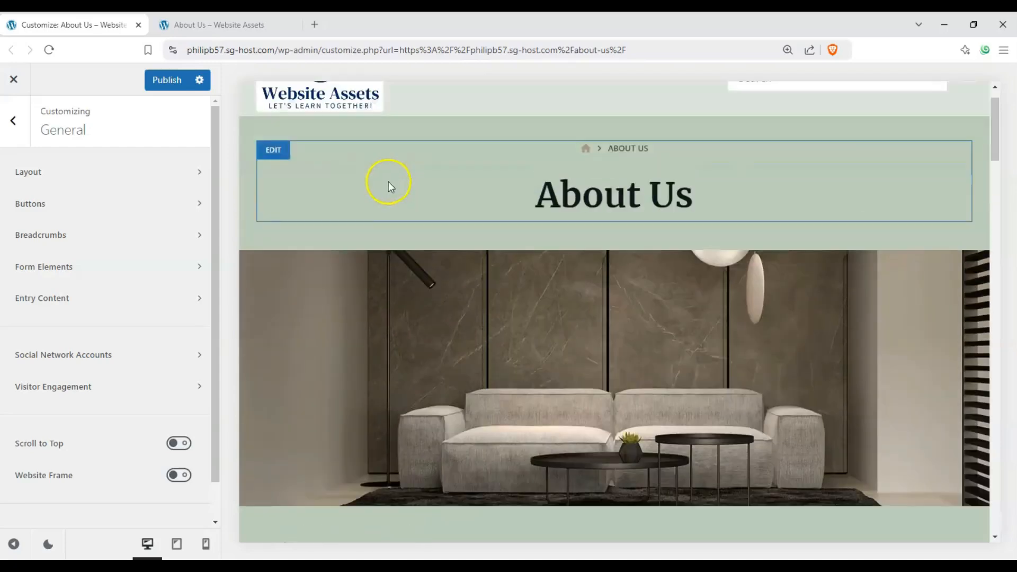
{"action": "scroll", "coordinate": [385, 183], "scroll_direction": "up", "scroll_amount": 2}
{"action": "left_click", "coordinate": [223, 25]}
{"action": "left_click", "coordinate": [101, 24]}
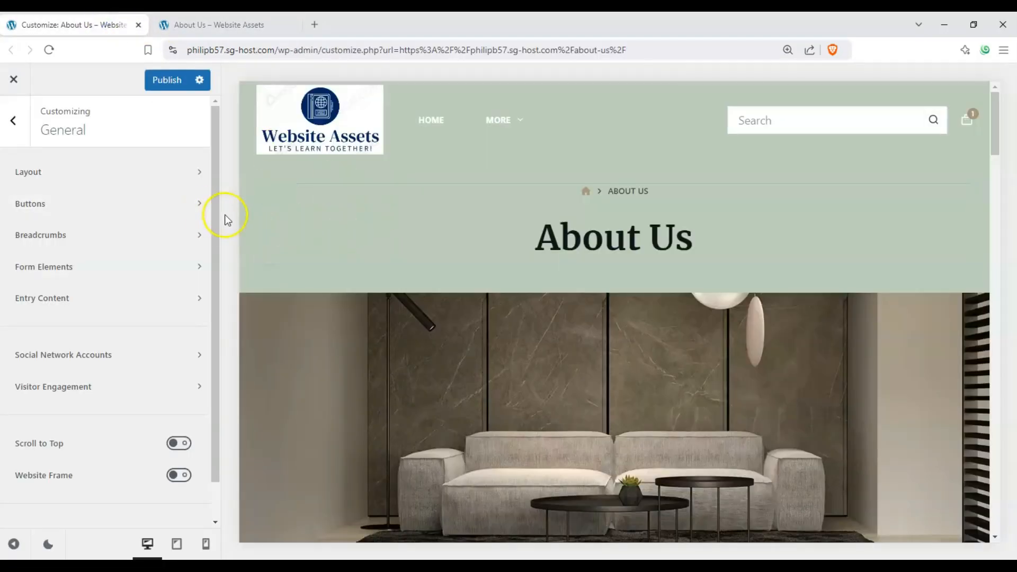
Open the Pages settings among the customizer's post types and bring up the Page Structure options.
{"action": "left_click", "coordinate": [16, 124]}
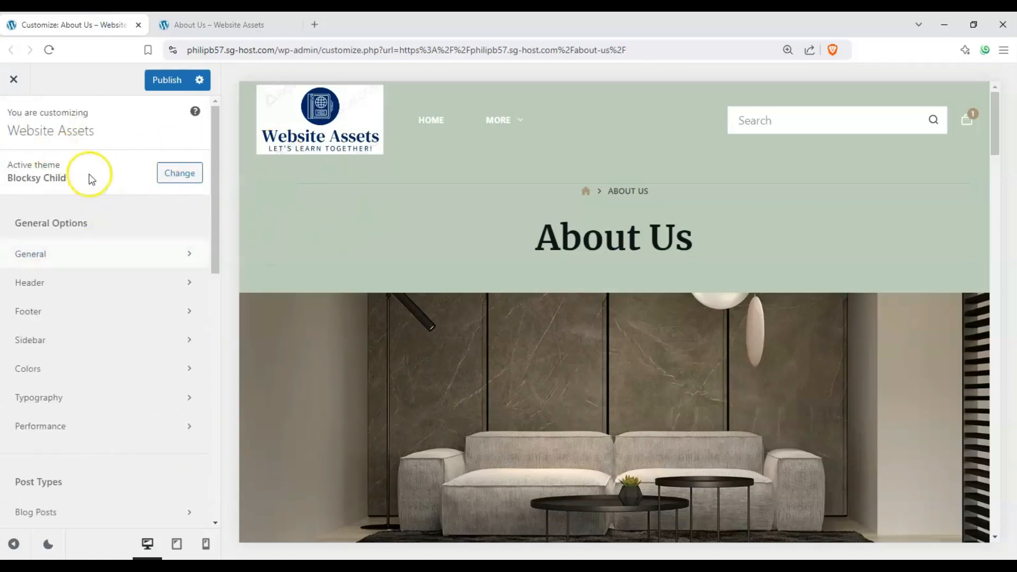
{"action": "left_click_drag", "start_coordinate": [214, 186], "coordinate": [219, 304]}
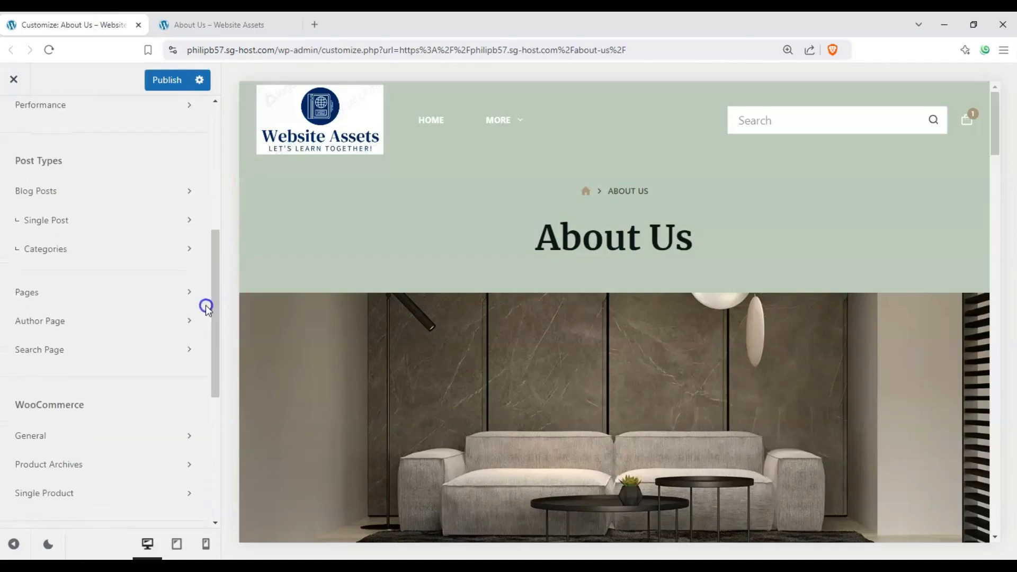
{"action": "left_click", "coordinate": [39, 295]}
{"action": "left_click_drag", "start_coordinate": [215, 259], "coordinate": [213, 283]}
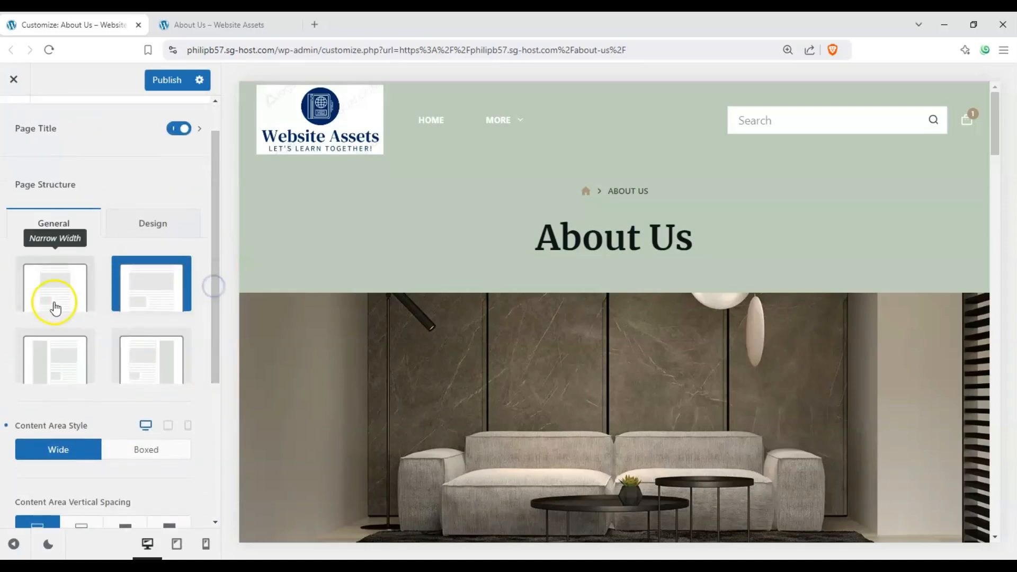
Try the Narrow Width page structure on the About Us page, and switch the structure to the left sidebar layout.
{"action": "left_click", "coordinate": [56, 307]}
{"action": "scroll", "coordinate": [435, 252], "scroll_direction": "down", "scroll_amount": 2}
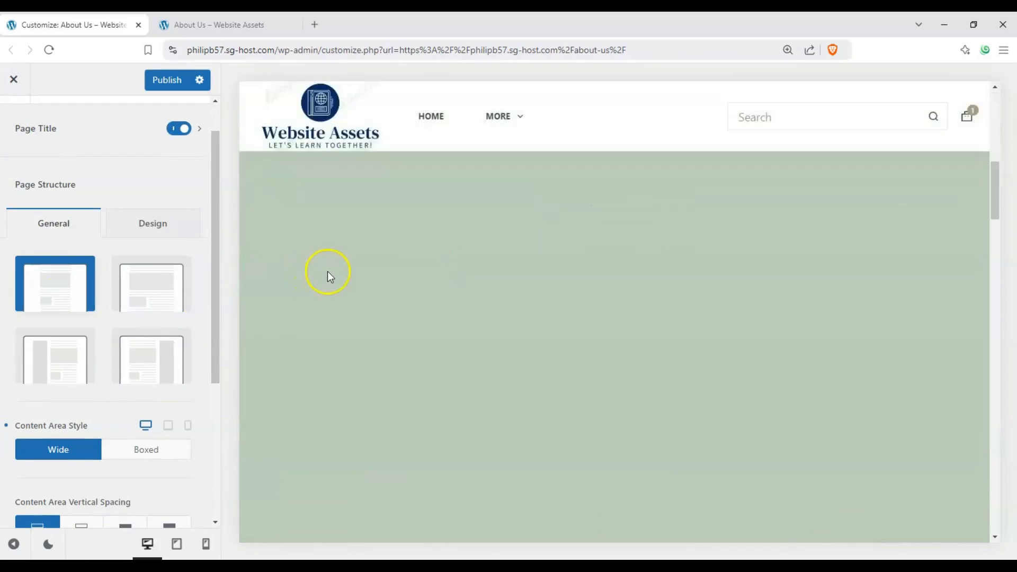
{"action": "left_click", "coordinate": [87, 353]}
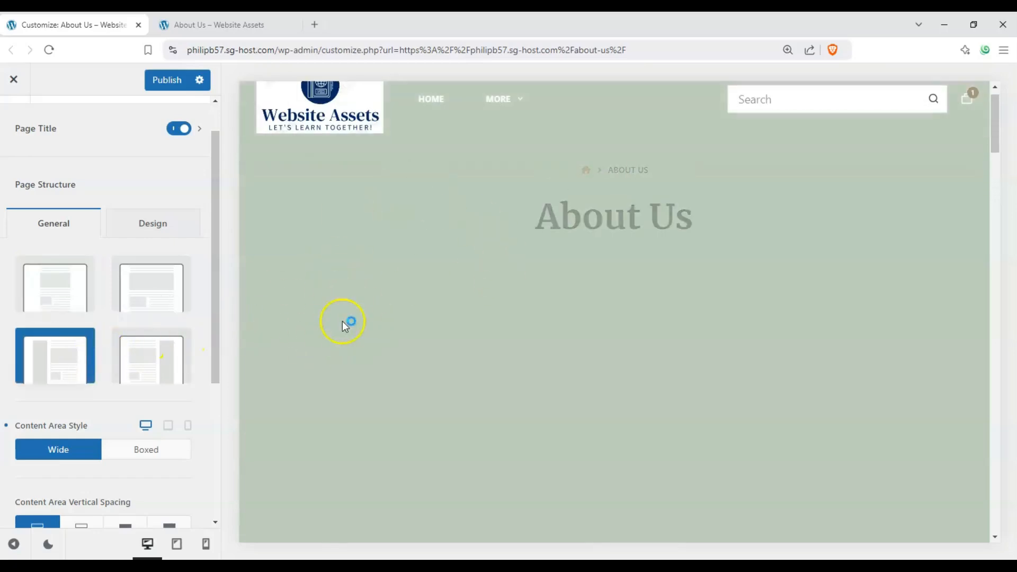
Try the right sidebar page structure, and switch to the wider layout without a sidebar.
{"action": "left_click", "coordinate": [146, 379]}
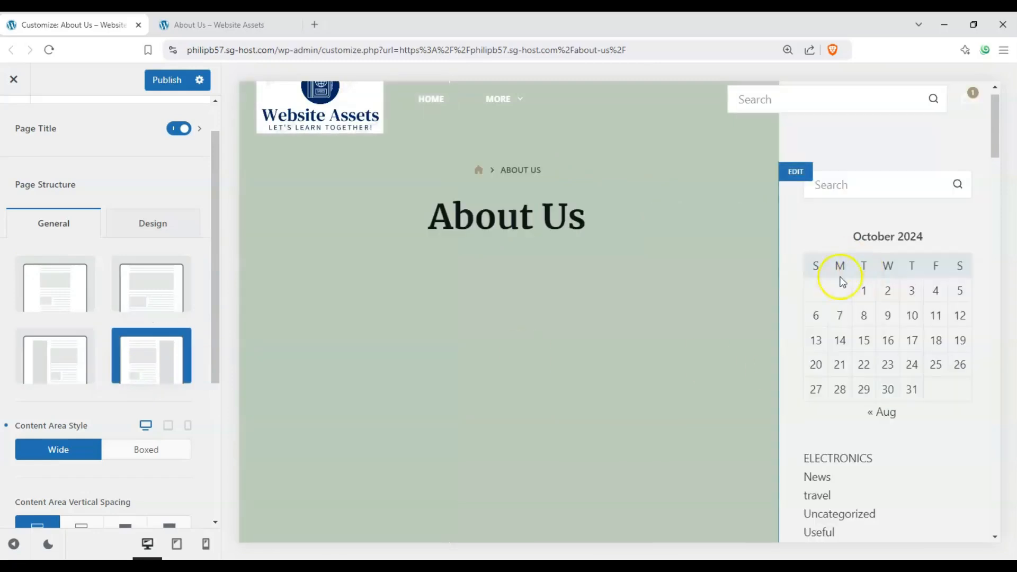
{"action": "left_click", "coordinate": [138, 271]}
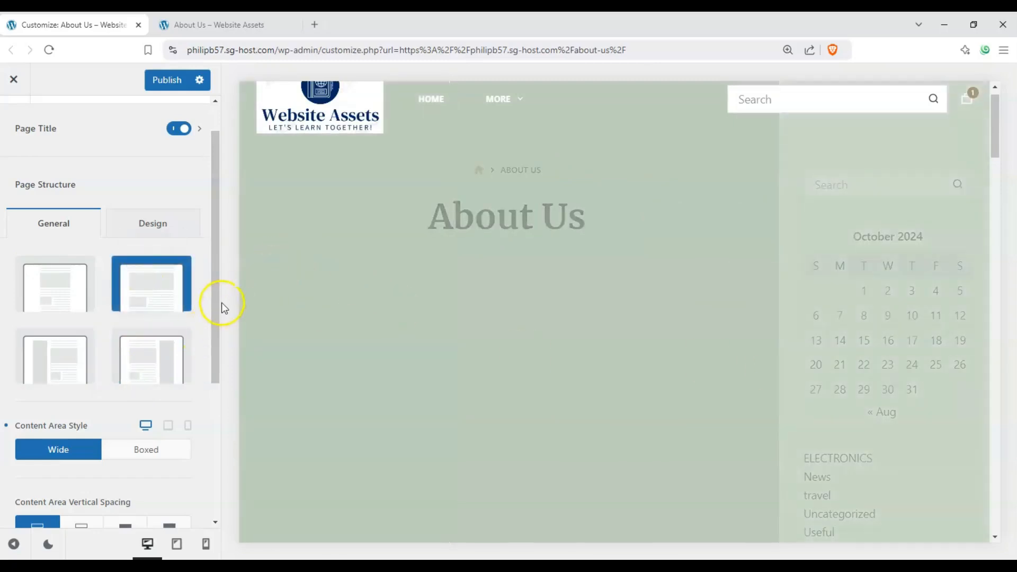
Compare the Wide and Boxed content area styles and set the Content Area Style to Boxed.
{"action": "left_click", "coordinate": [166, 453]}
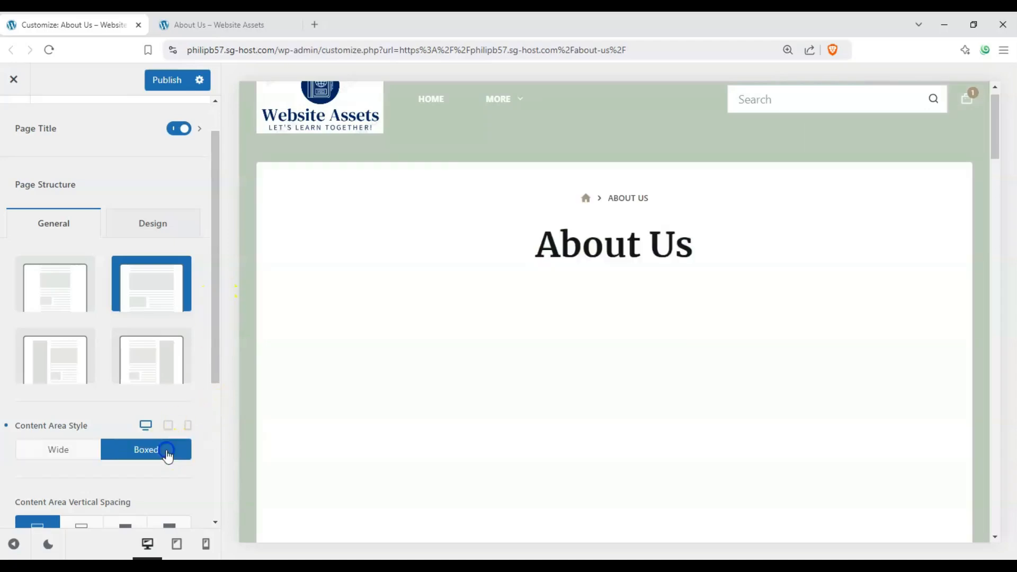
{"action": "left_click", "coordinate": [82, 451]}
{"action": "left_click", "coordinate": [132, 450]}
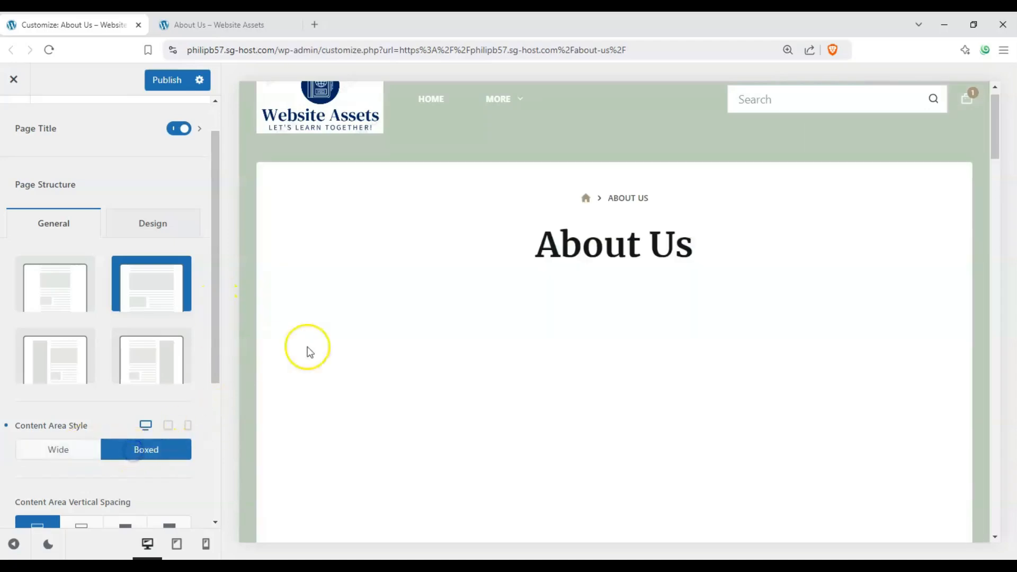
{"action": "scroll", "coordinate": [882, 246], "scroll_direction": "down", "scroll_amount": 10}
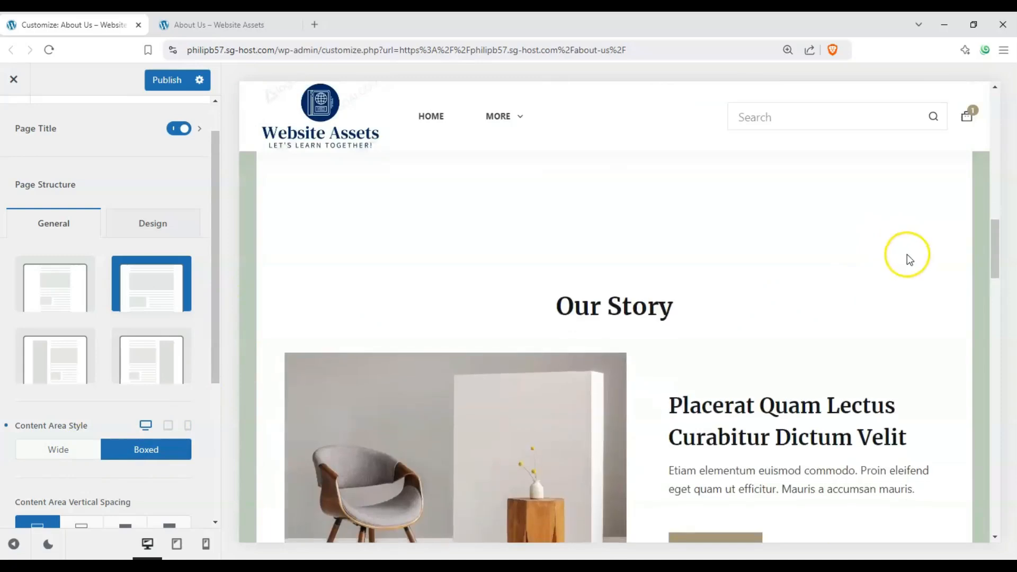
Try the Content Area Vertical Spacing options, including Only Bottom, and set the spacing to the top only.
{"action": "left_click_drag", "start_coordinate": [215, 345], "coordinate": [206, 499]}
{"action": "left_click", "coordinate": [81, 301]}
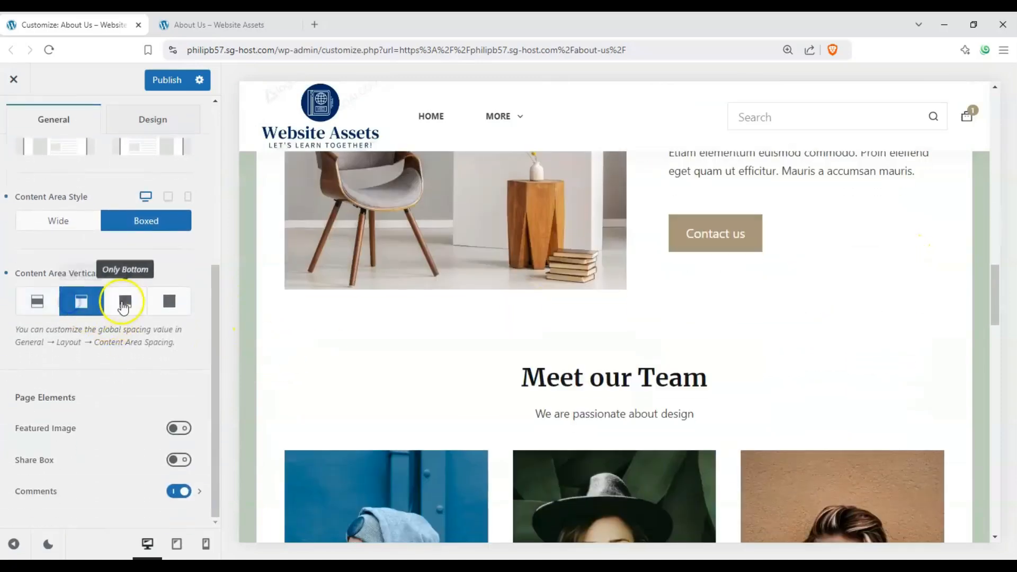
{"action": "left_click", "coordinate": [125, 301]}
{"action": "left_click", "coordinate": [169, 301]}
{"action": "left_click", "coordinate": [127, 307]}
{"action": "left_click", "coordinate": [85, 310]}
{"action": "left_click", "coordinate": [38, 303]}
{"action": "left_click", "coordinate": [101, 306]}
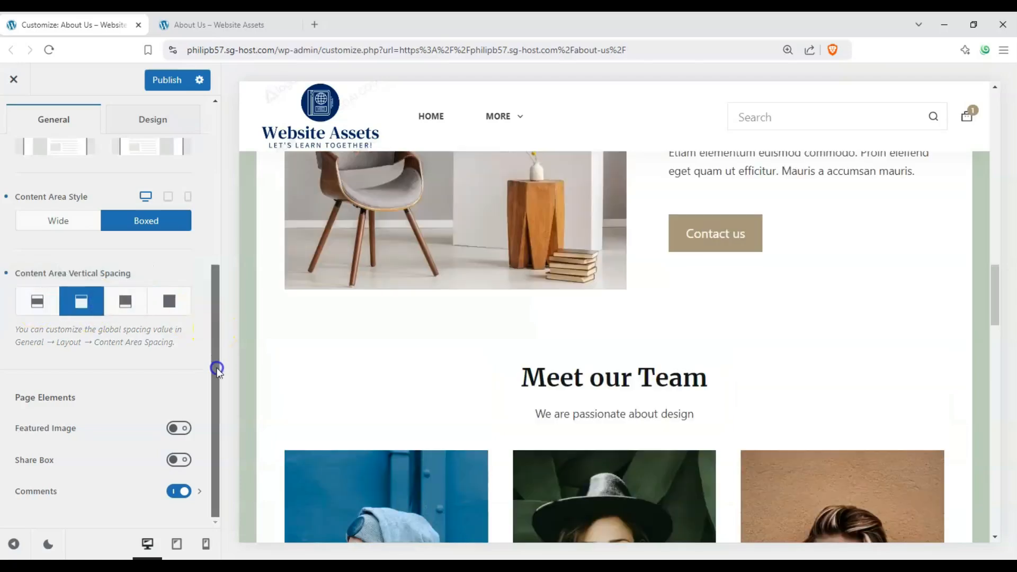
{"action": "scroll", "coordinate": [258, 375], "scroll_direction": "up", "scroll_amount": 6}
{"action": "scroll", "coordinate": [336, 399], "scroll_direction": "up", "scroll_amount": 4}
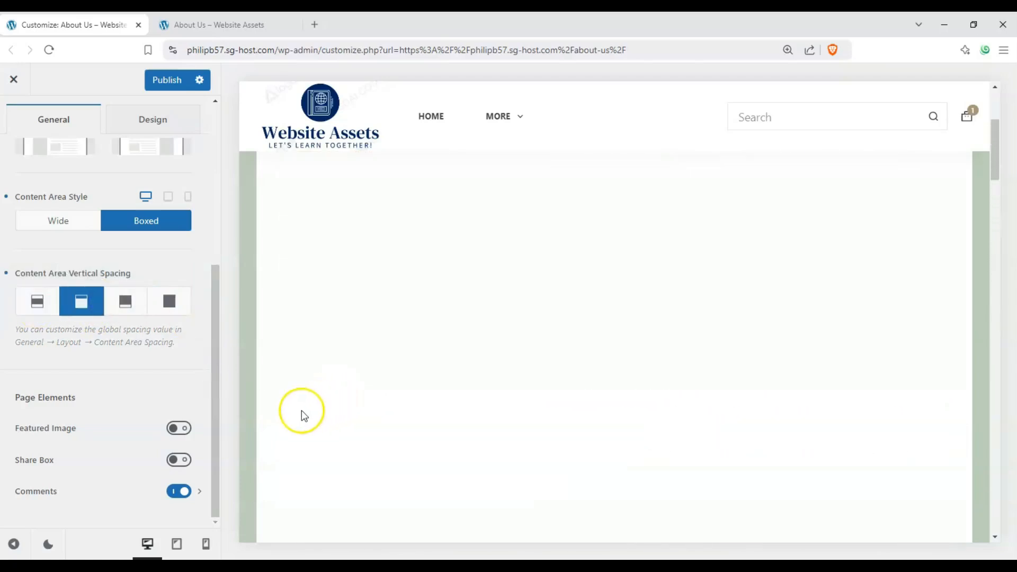
{"action": "scroll", "coordinate": [297, 416], "scroll_direction": "up", "scroll_amount": 3}
Try the Featured Image and Share Box page elements, leave both disabled, and disable Comments.
{"action": "left_click", "coordinate": [185, 436]}
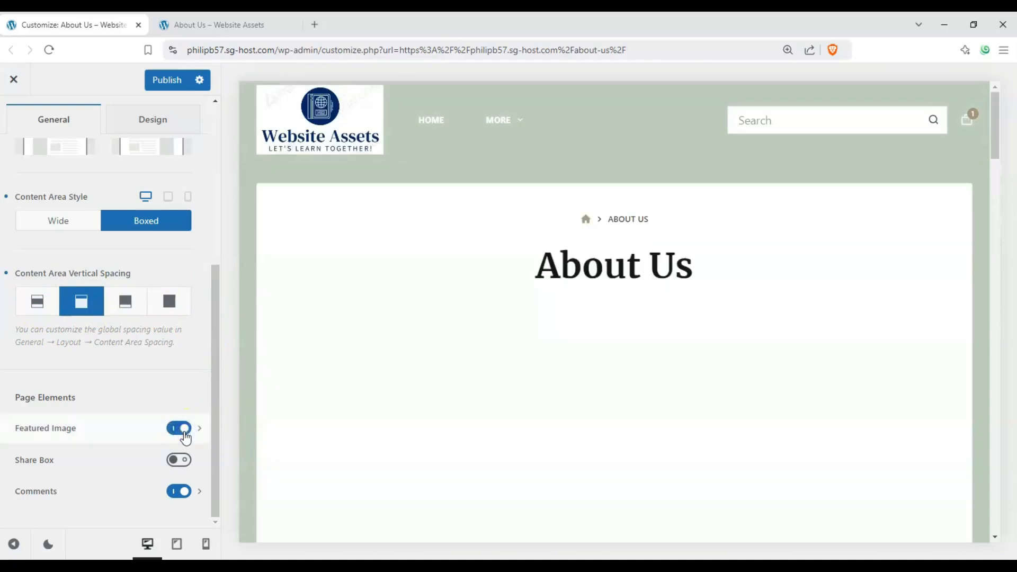
{"action": "left_click", "coordinate": [185, 432]}
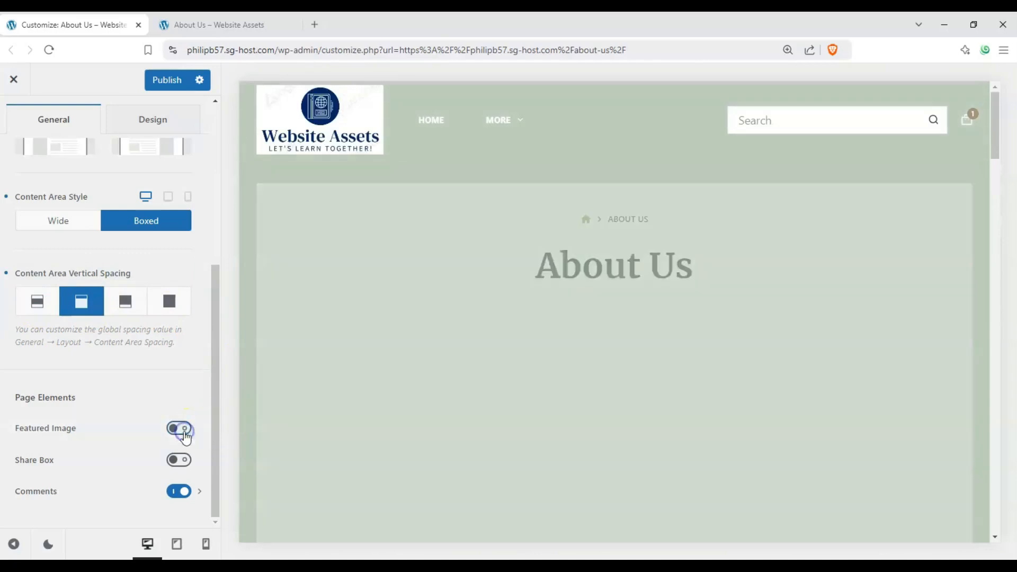
{"action": "left_click", "coordinate": [185, 461]}
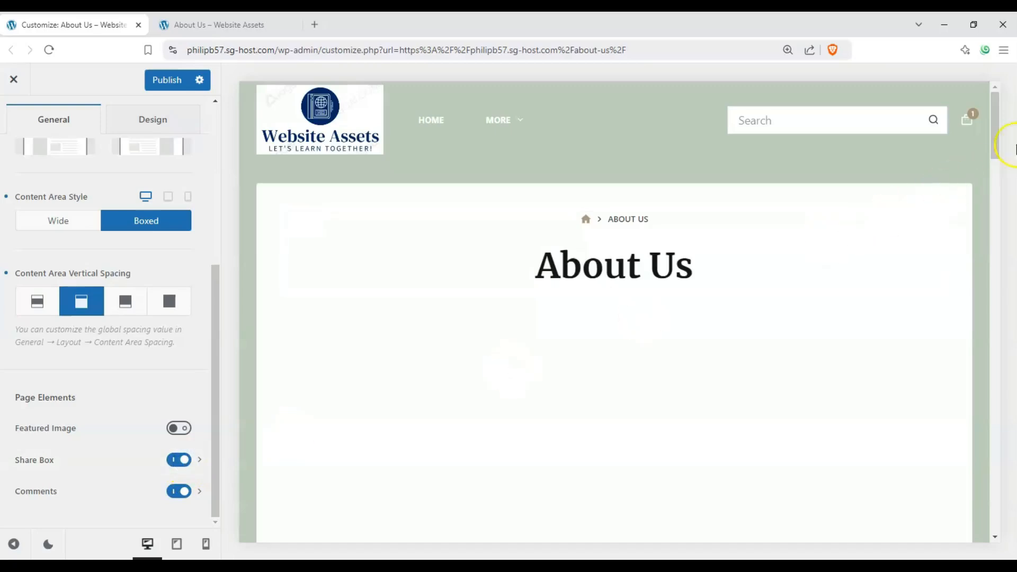
{"action": "left_click_drag", "start_coordinate": [996, 141], "coordinate": [968, 142]}
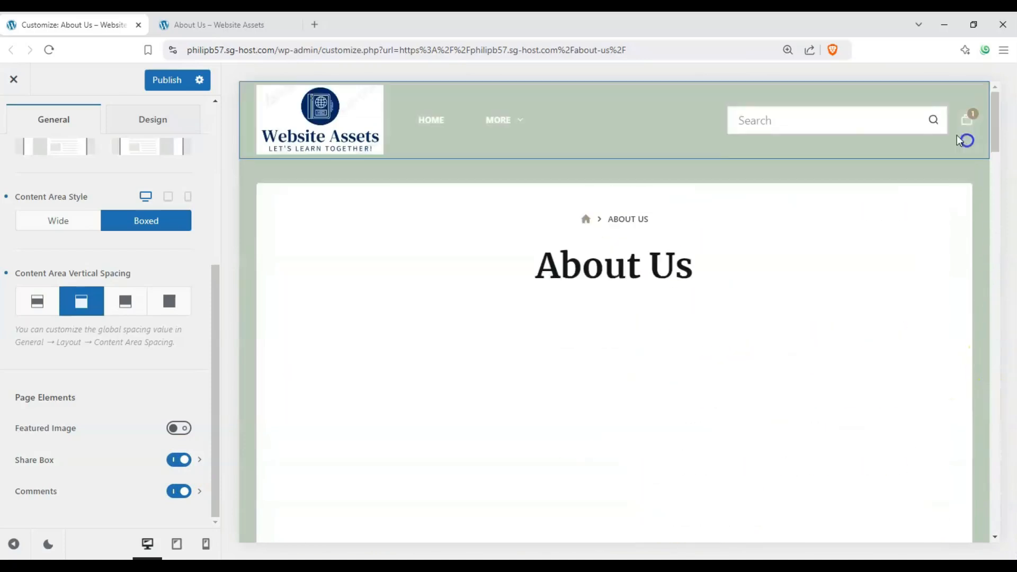
{"action": "left_click", "coordinate": [183, 463]}
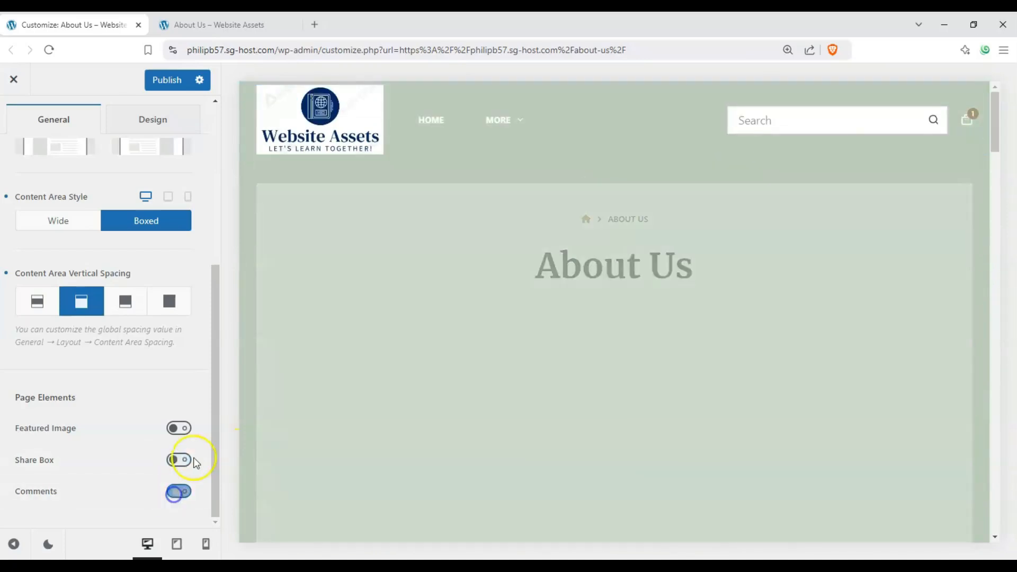
{"action": "scroll", "coordinate": [208, 450], "scroll_direction": "up", "scroll_amount": 6}
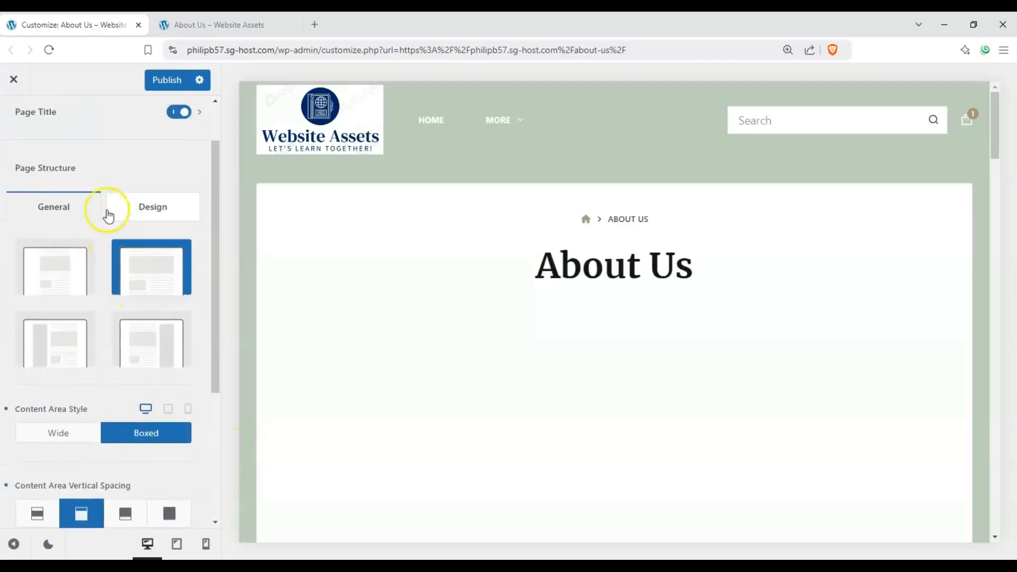
Dismiss the Copy Options dialog without copying anything and open the Page Title settings.
{"action": "left_click", "coordinate": [193, 121]}
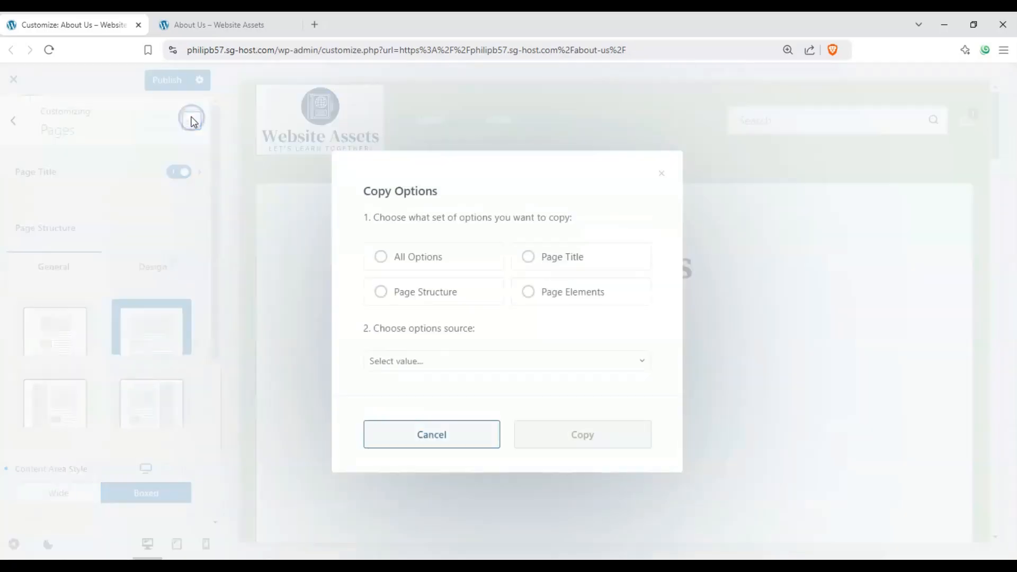
{"action": "left_click", "coordinate": [714, 279]}
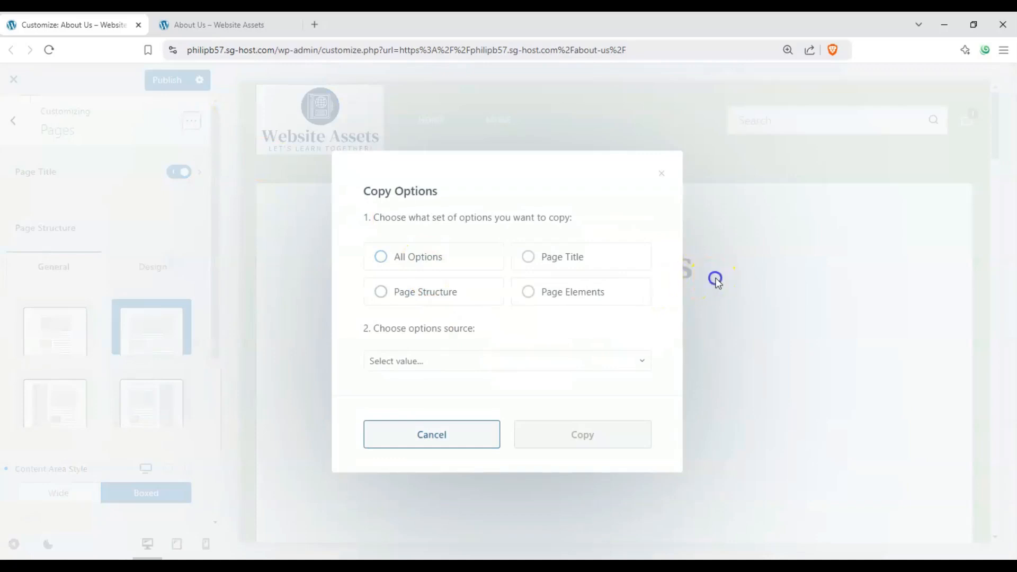
{"action": "left_click", "coordinate": [203, 173]}
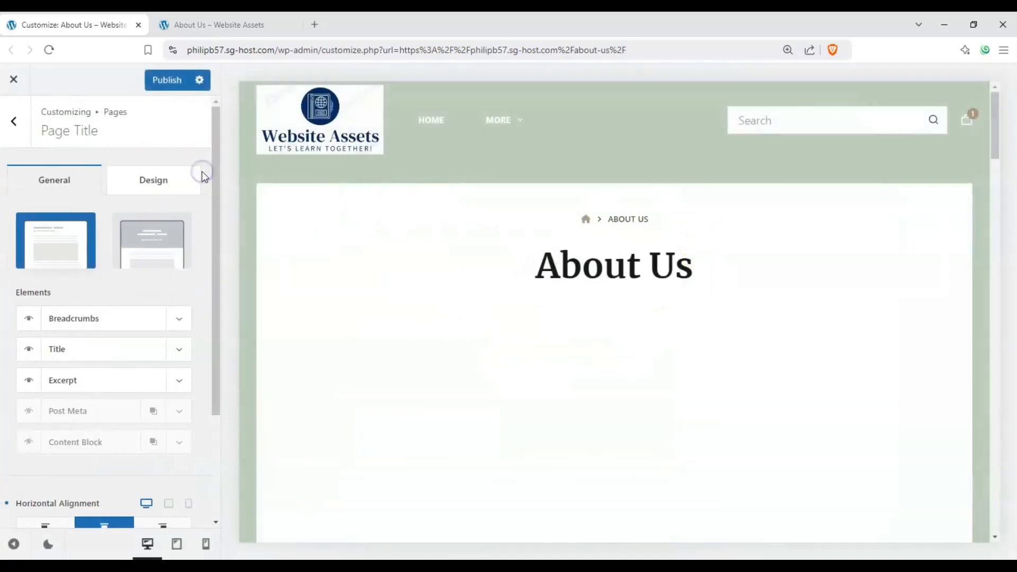
Try hiding the Breadcrumbs element of the page title, and reload the About page in the preview.
{"action": "left_click", "coordinate": [29, 320]}
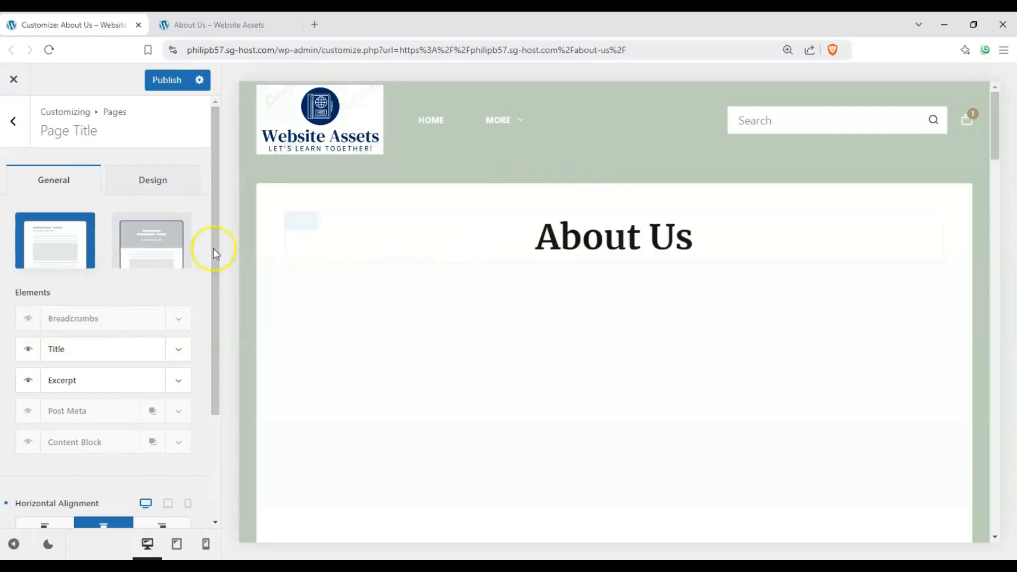
{"action": "left_click", "coordinate": [28, 319]}
{"action": "mouse_move", "coordinate": [507, 121]}
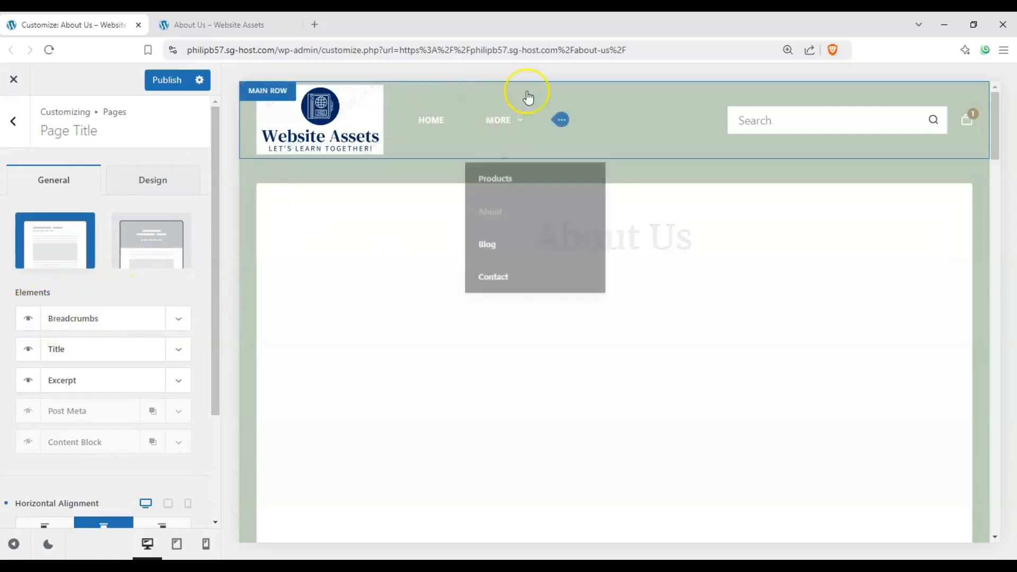
{"action": "left_click", "coordinate": [497, 205]}
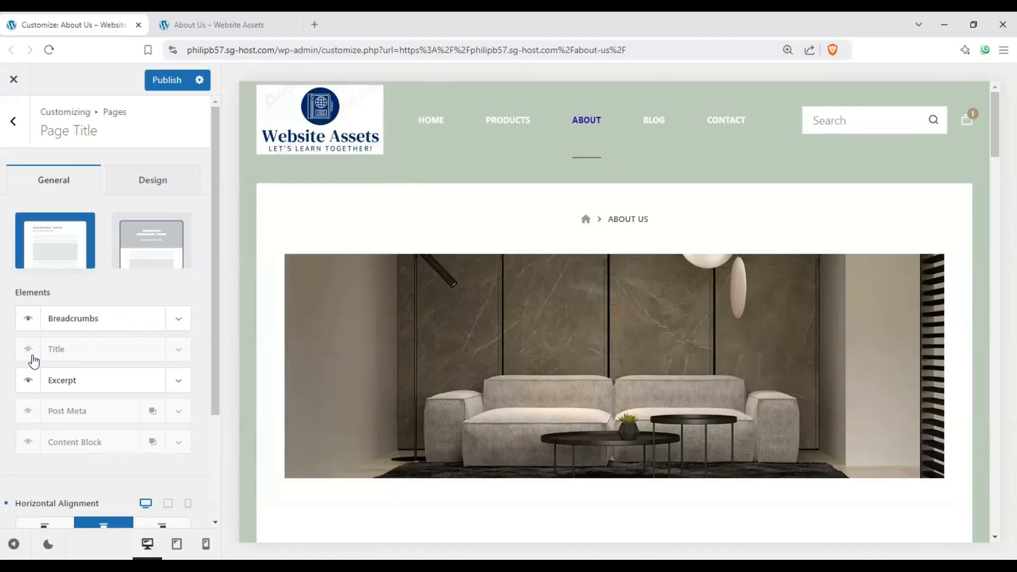
Switch the page title layout to Type 2 and check the header of the About Us preview.
{"action": "left_click", "coordinate": [137, 235]}
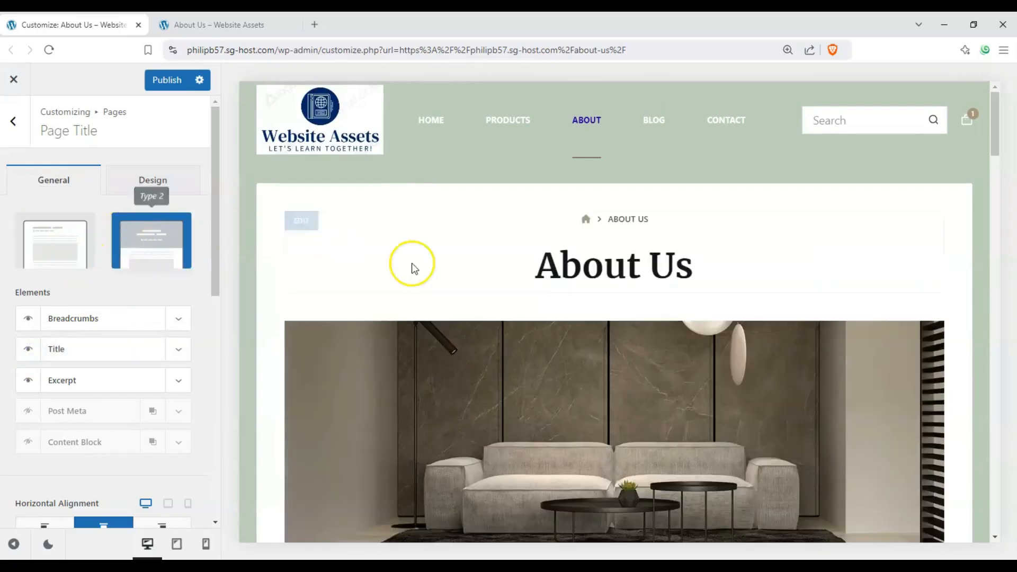
{"action": "scroll", "coordinate": [481, 299], "scroll_direction": "down", "scroll_amount": 2}
{"action": "scroll", "coordinate": [481, 300], "scroll_direction": "up", "scroll_amount": 2}
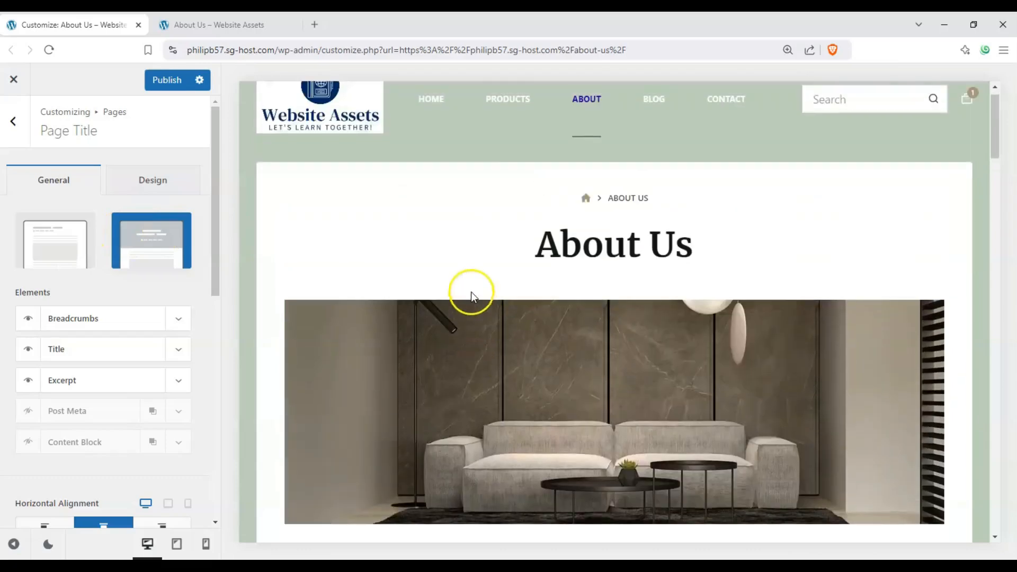
Try hiding the Breadcrumbs and Title elements of the page title, checking the effect on the Contact page preview.
{"action": "left_click", "coordinate": [28, 320]}
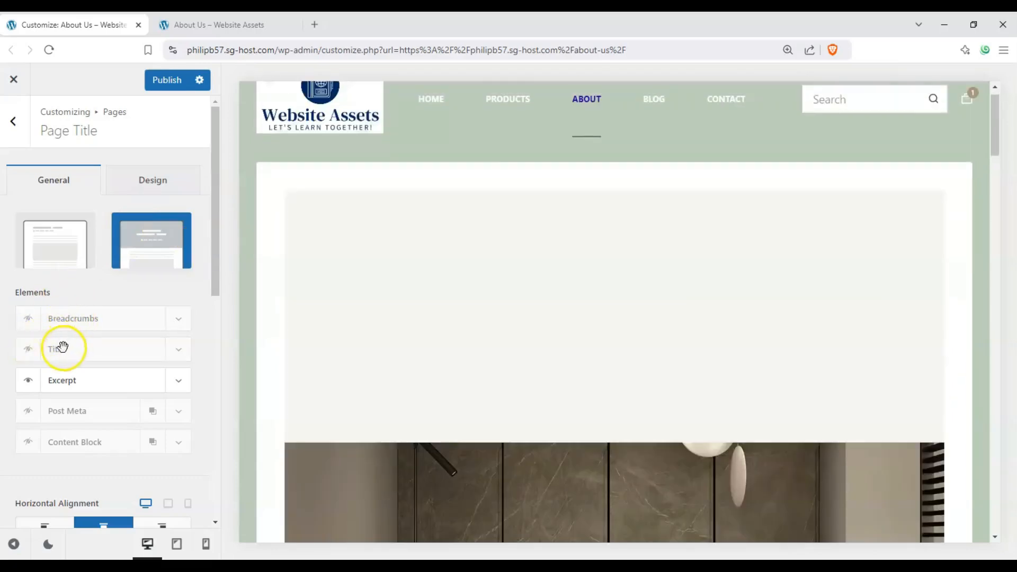
{"action": "left_click", "coordinate": [714, 113]}
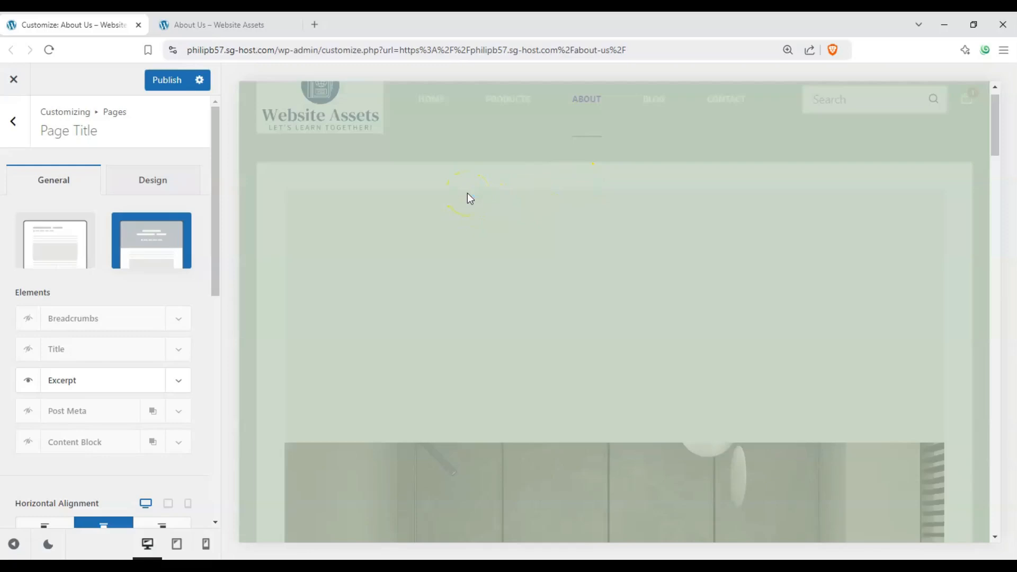
{"action": "scroll", "coordinate": [459, 254], "scroll_direction": "down", "scroll_amount": 4}
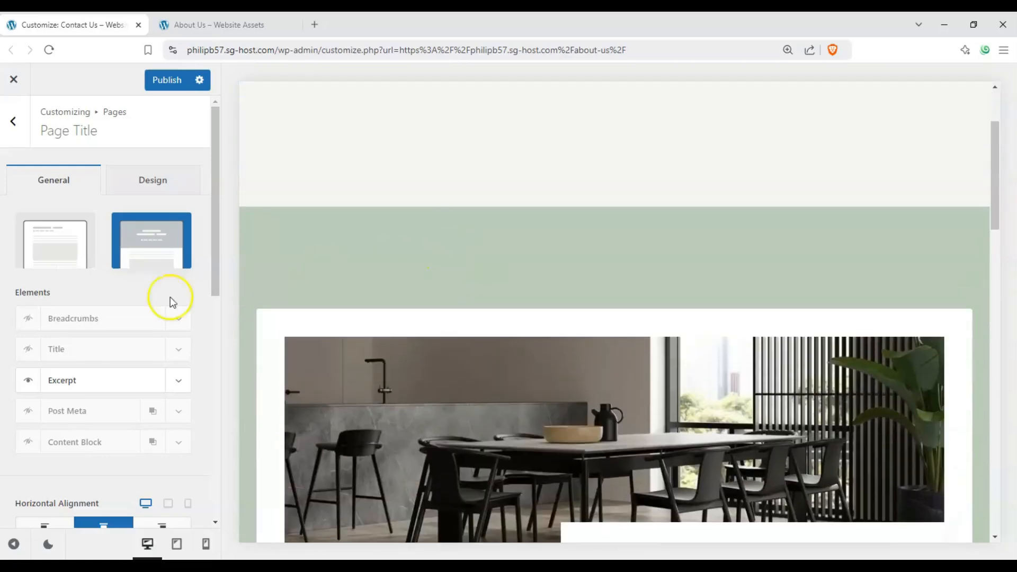
{"action": "left_click", "coordinate": [29, 318]}
{"action": "left_click", "coordinate": [28, 349]}
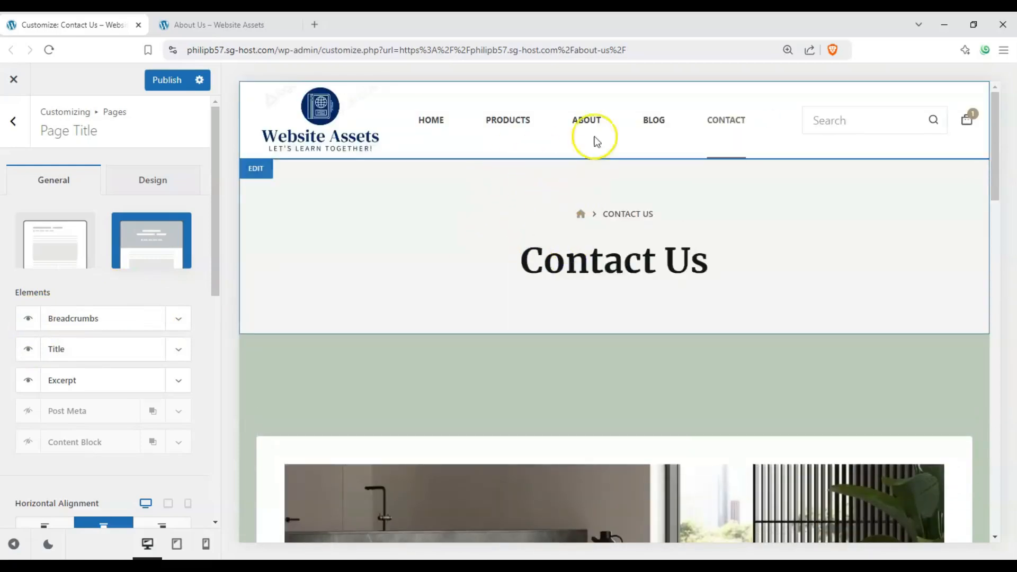
Examine the Page Title alignment, container width and background image options, and compare the About Us preview with the live page.
{"action": "scroll", "coordinate": [197, 268], "scroll_direction": "down", "scroll_amount": 8}
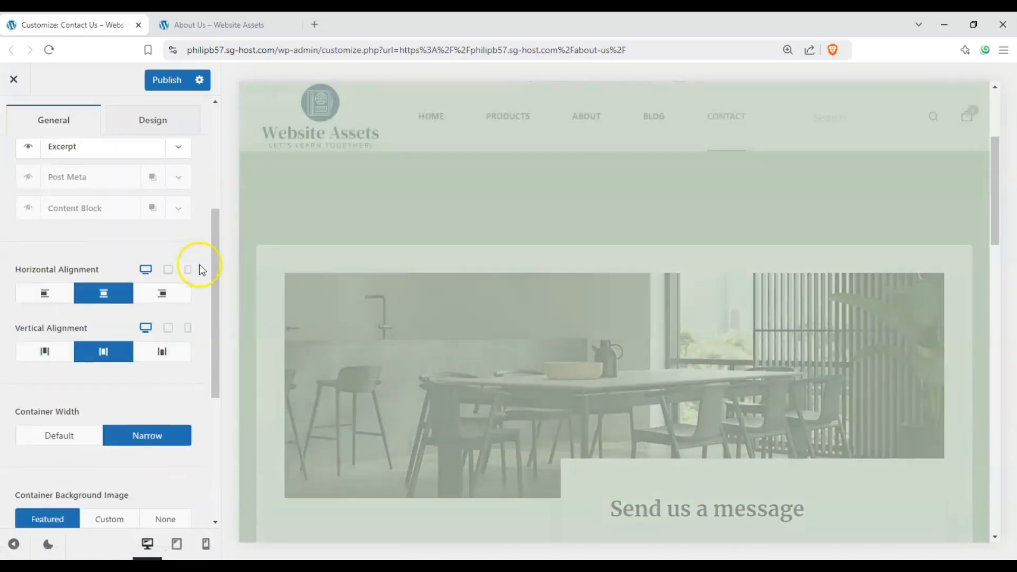
{"action": "scroll", "coordinate": [157, 324], "scroll_direction": "up", "scroll_amount": 5}
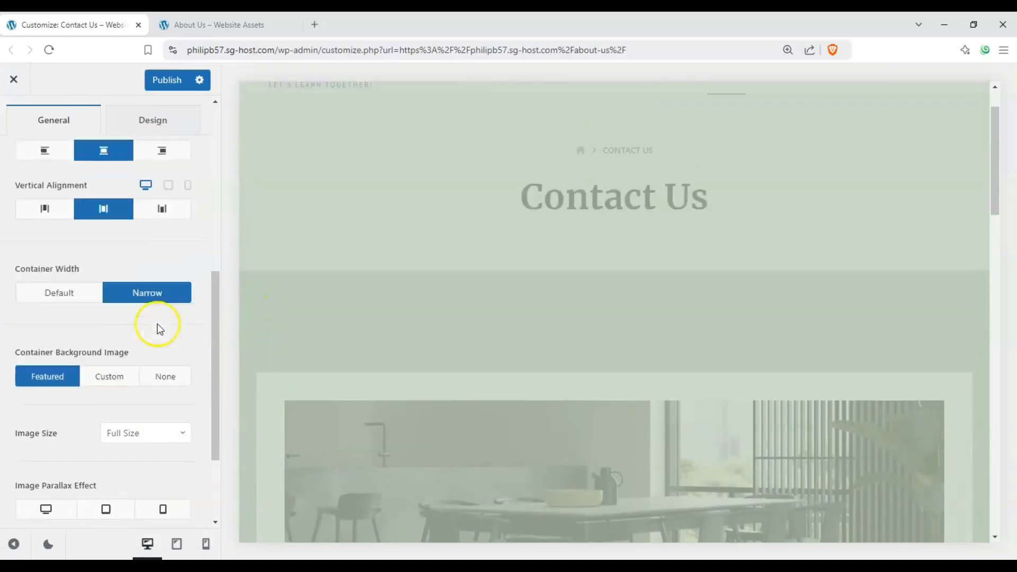
{"action": "scroll", "coordinate": [158, 331], "scroll_direction": "up", "scroll_amount": 4}
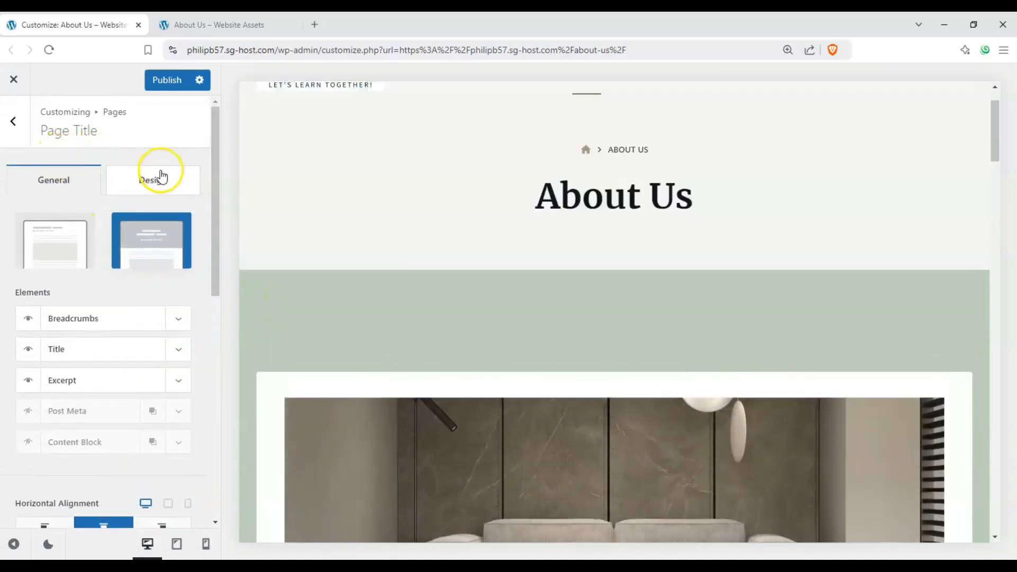
{"action": "left_click", "coordinate": [226, 23]}
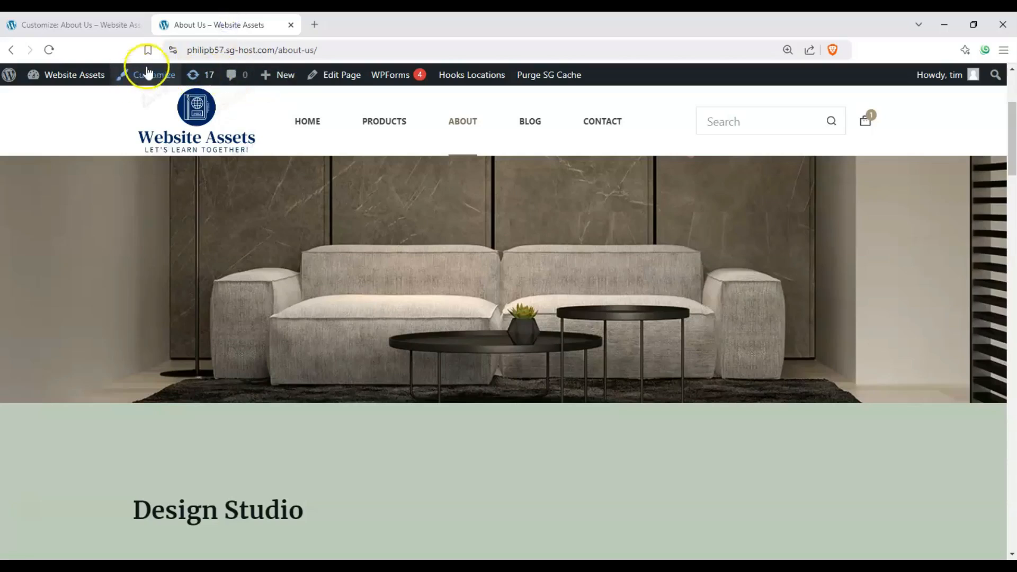
{"action": "left_click", "coordinate": [109, 23]}
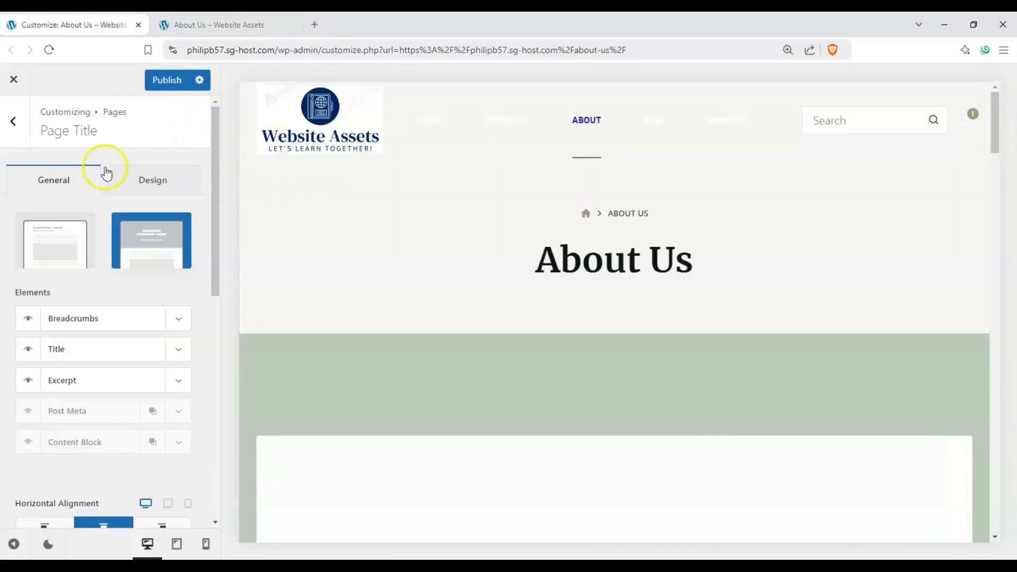
Leave the Page Title and Pages settings and return to the customizer's main list of options.
{"action": "left_click", "coordinate": [6, 132]}
{"action": "left_click", "coordinate": [15, 133]}
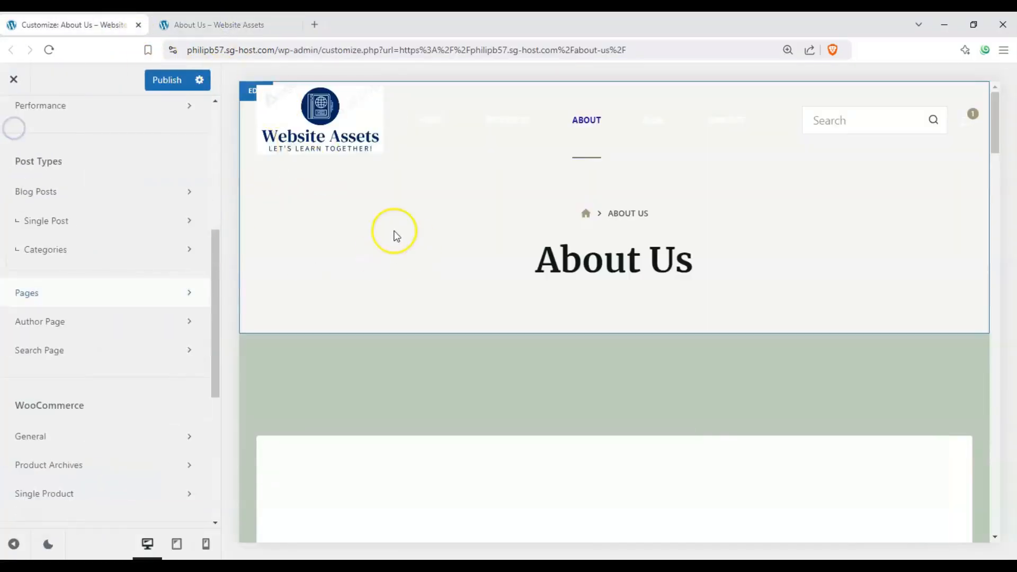
{"action": "scroll", "coordinate": [177, 188], "scroll_direction": "up", "scroll_amount": 2}
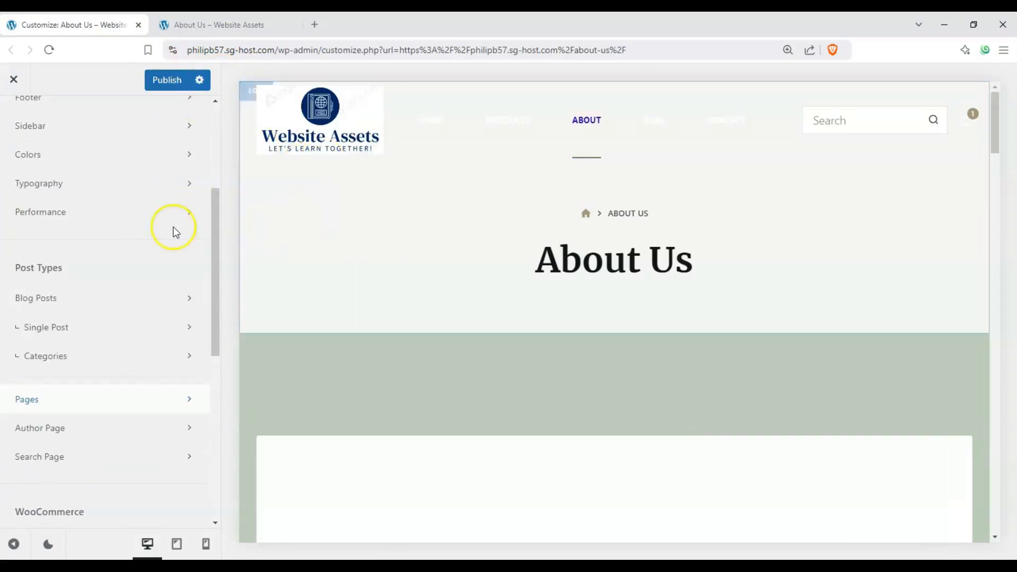
{"action": "scroll", "coordinate": [169, 231], "scroll_direction": "up", "scroll_amount": 4}
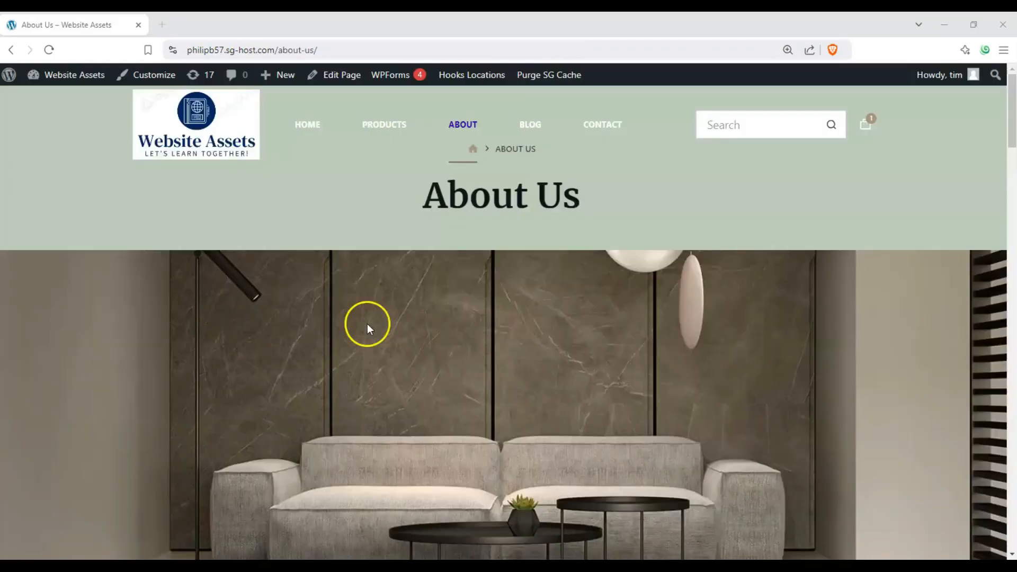
Open the live About Us page for editing in a new tab and place that tab before the live page's tab.
{"action": "scroll", "coordinate": [367, 323], "scroll_direction": "down", "scroll_amount": 4}
{"action": "scroll", "coordinate": [366, 322], "scroll_direction": "up", "scroll_amount": 4}
{"action": "scroll", "coordinate": [366, 324], "scroll_direction": "down", "scroll_amount": 2}
{"action": "scroll", "coordinate": [366, 324], "scroll_direction": "up", "scroll_amount": 2}
{"action": "right_click", "coordinate": [349, 70]}
{"action": "left_click", "coordinate": [397, 84]}
{"action": "left_click_drag", "start_coordinate": [252, 29], "coordinate": [148, 25]}
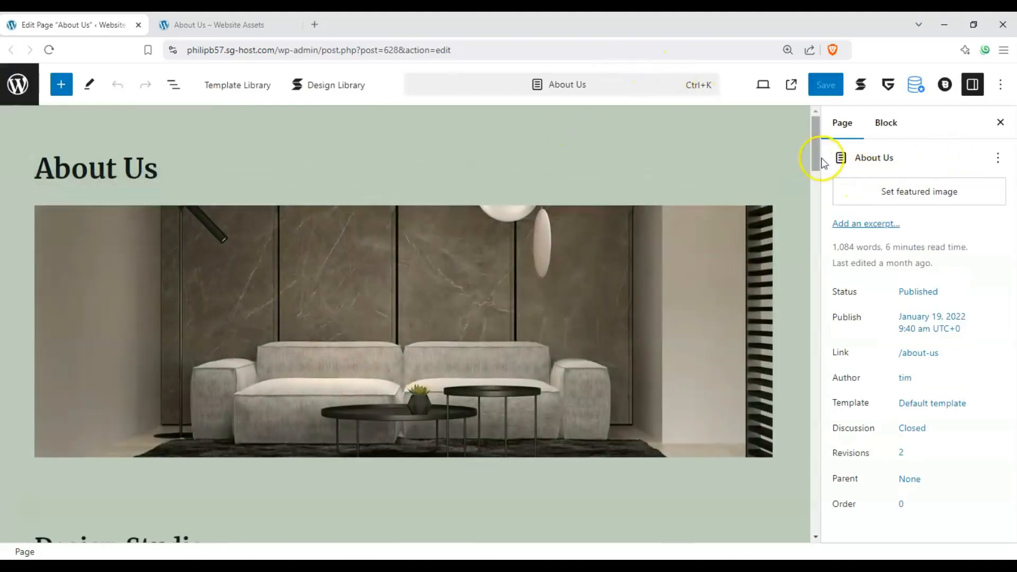
Open the live About Us page in the customizer in a new tab before the live page's tab, and dismiss the autosave notice.
{"action": "left_click_drag", "start_coordinate": [818, 154], "coordinate": [813, 129]}
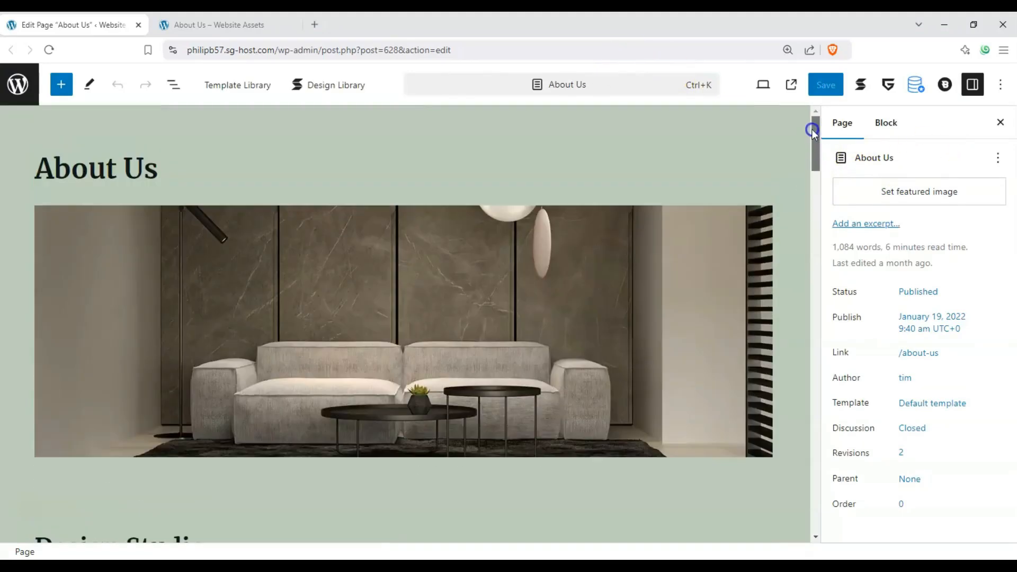
{"action": "left_click", "coordinate": [194, 23]}
{"action": "scroll", "coordinate": [331, 193], "scroll_direction": "down", "scroll_amount": 3}
{"action": "scroll", "coordinate": [265, 196], "scroll_direction": "up", "scroll_amount": 3}
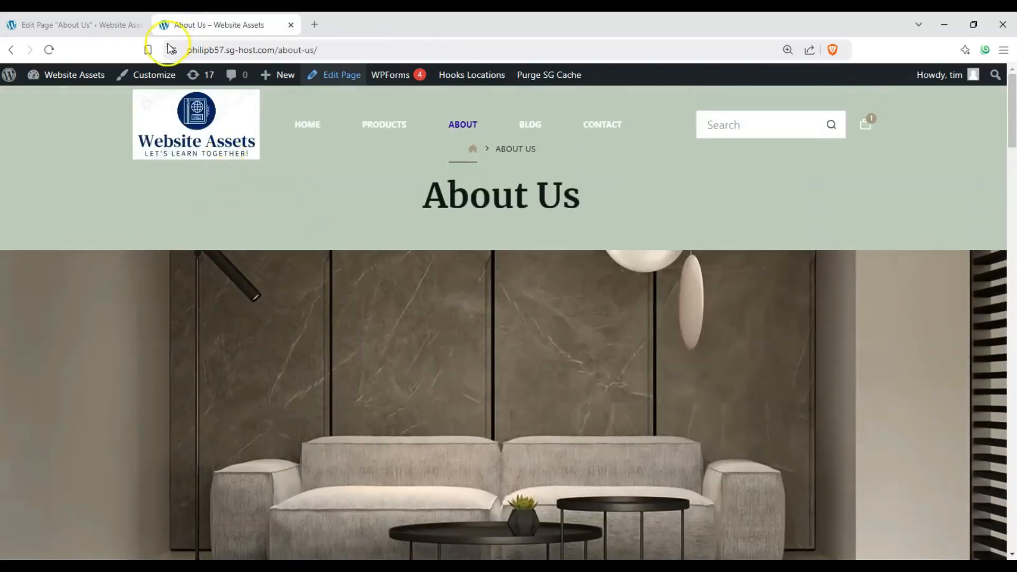
{"action": "right_click", "coordinate": [138, 75]}
{"action": "left_click", "coordinate": [170, 84]}
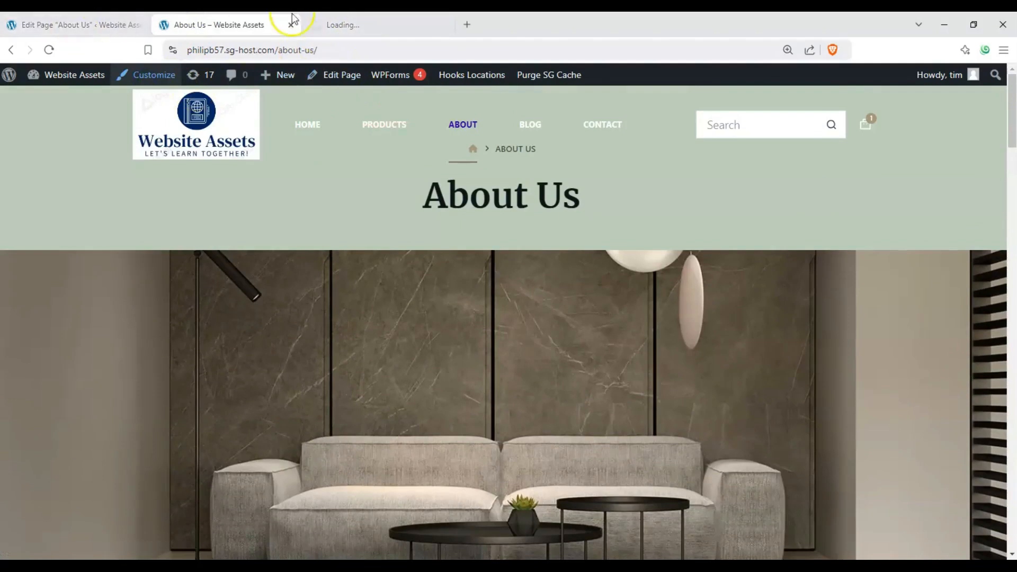
{"action": "left_click_drag", "start_coordinate": [361, 23], "coordinate": [240, 21]}
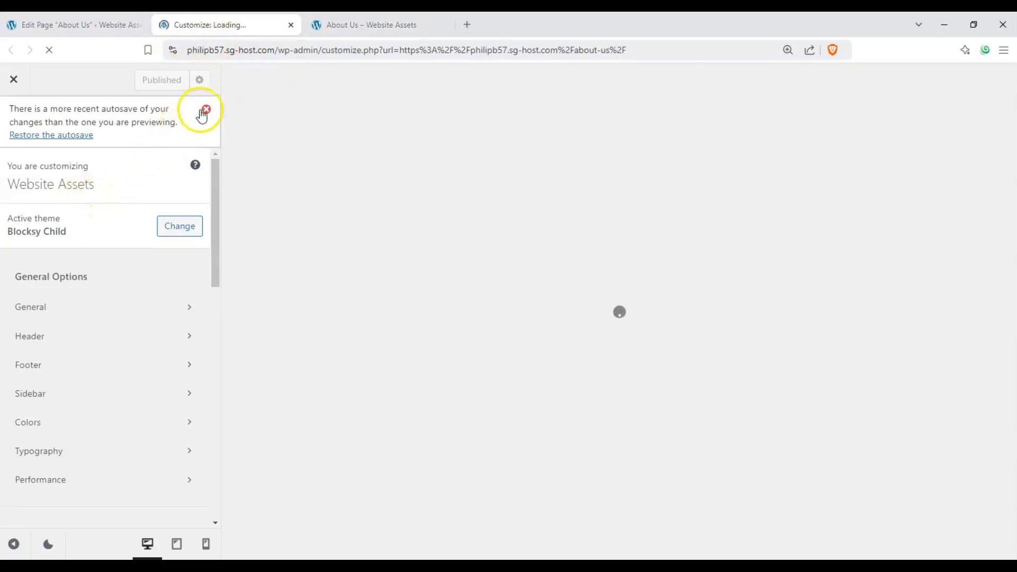
{"action": "left_click", "coordinate": [206, 109]}
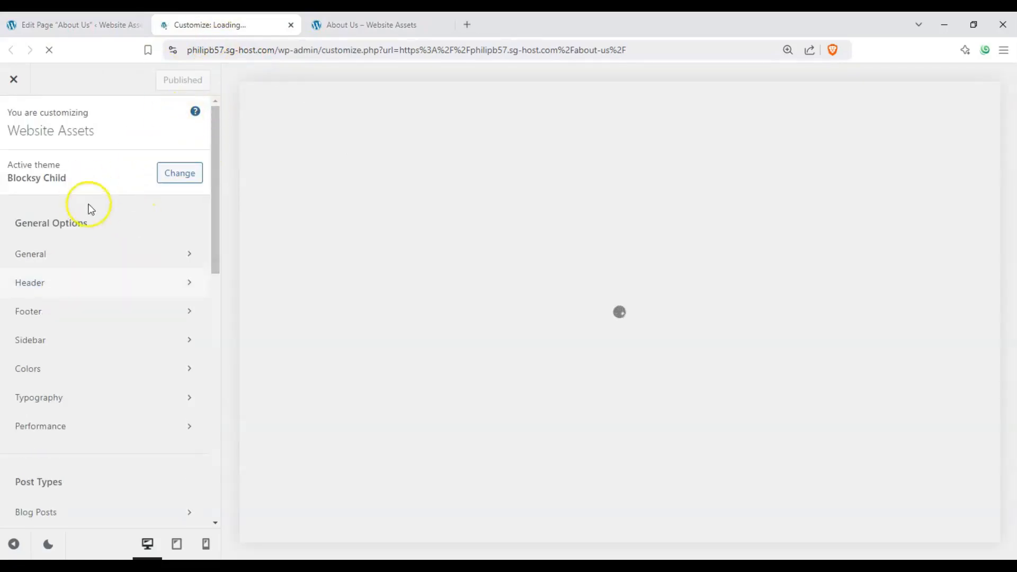
Compare the About Us page in the page editor with its preview in the customizer.
{"action": "left_click", "coordinate": [71, 26]}
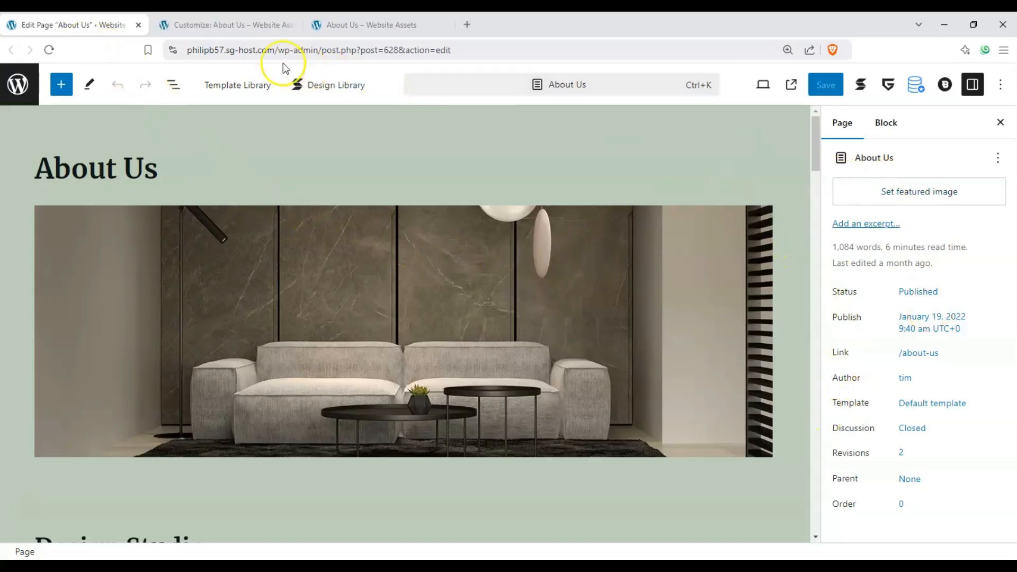
{"action": "left_click", "coordinate": [226, 25]}
{"action": "left_click", "coordinate": [85, 25]}
{"action": "left_click", "coordinate": [212, 25]}
{"action": "left_click", "coordinate": [85, 25]}
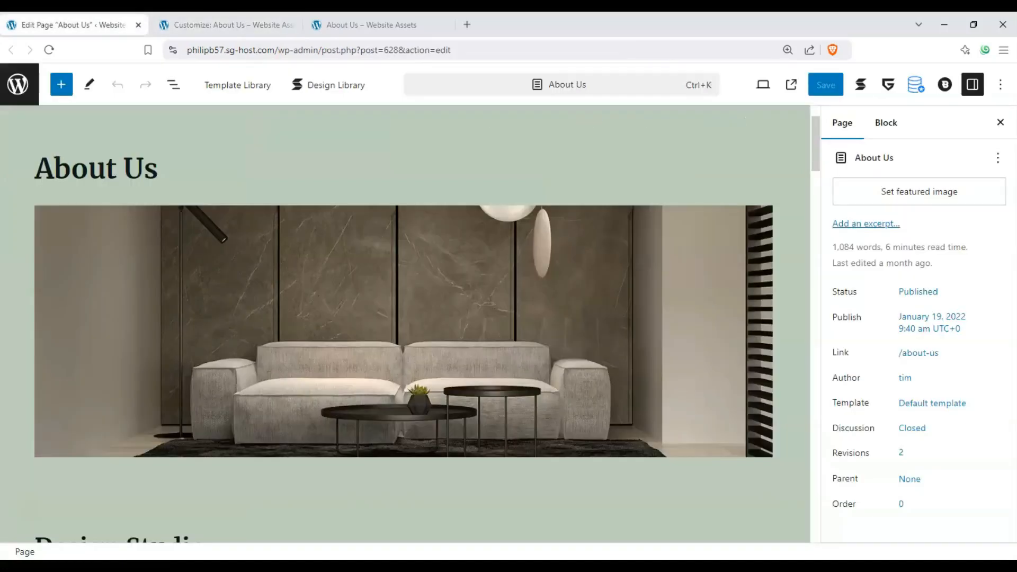
{"action": "left_click", "coordinate": [212, 25]}
{"action": "left_click", "coordinate": [122, 25]}
{"action": "left_click", "coordinate": [212, 25]}
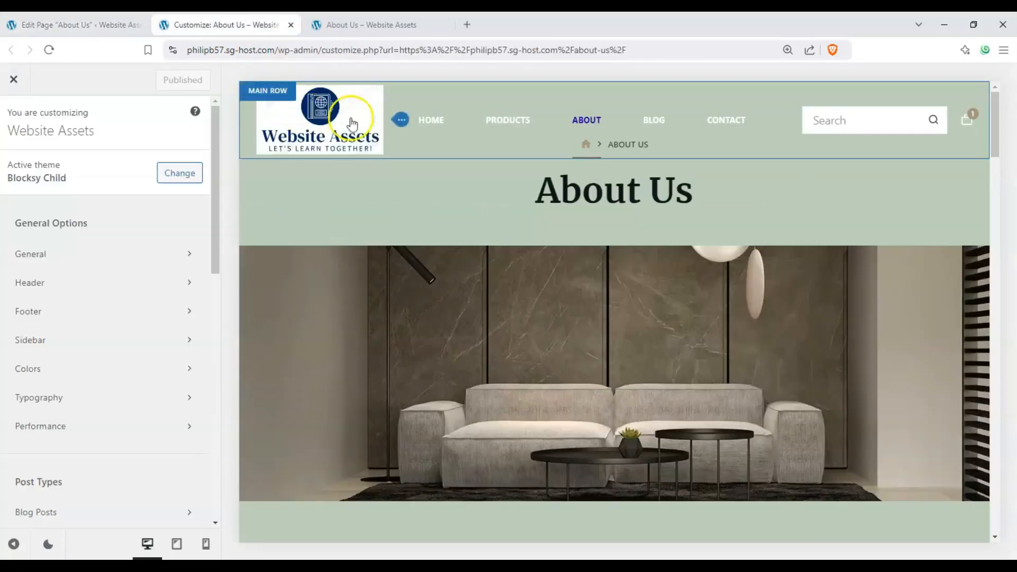
{"action": "left_click", "coordinate": [83, 25]}
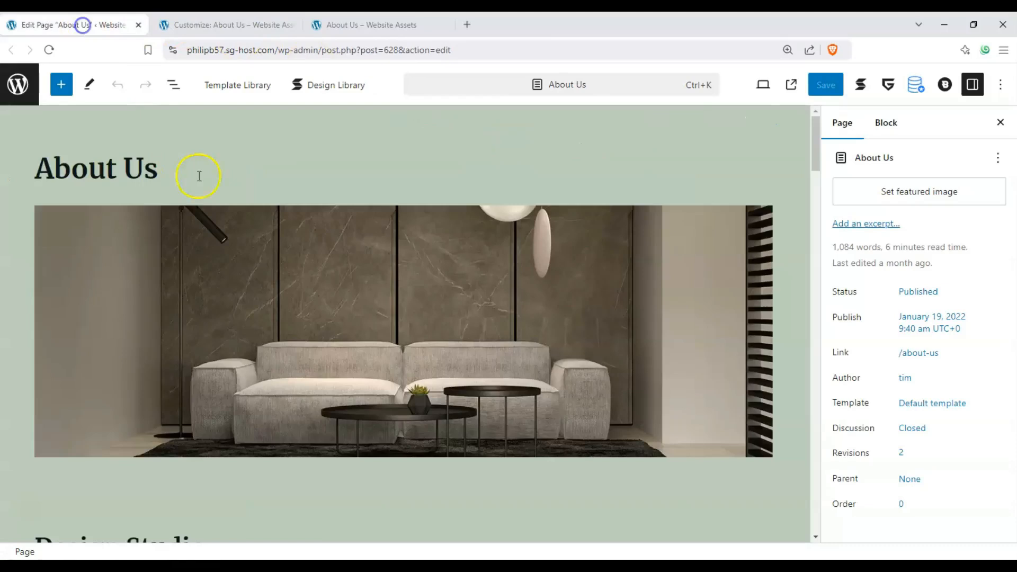
{"action": "scroll", "coordinate": [183, 174], "scroll_direction": "down", "scroll_amount": 2}
{"action": "scroll", "coordinate": [175, 223], "scroll_direction": "up", "scroll_amount": 2}
{"action": "left_click", "coordinate": [210, 25]}
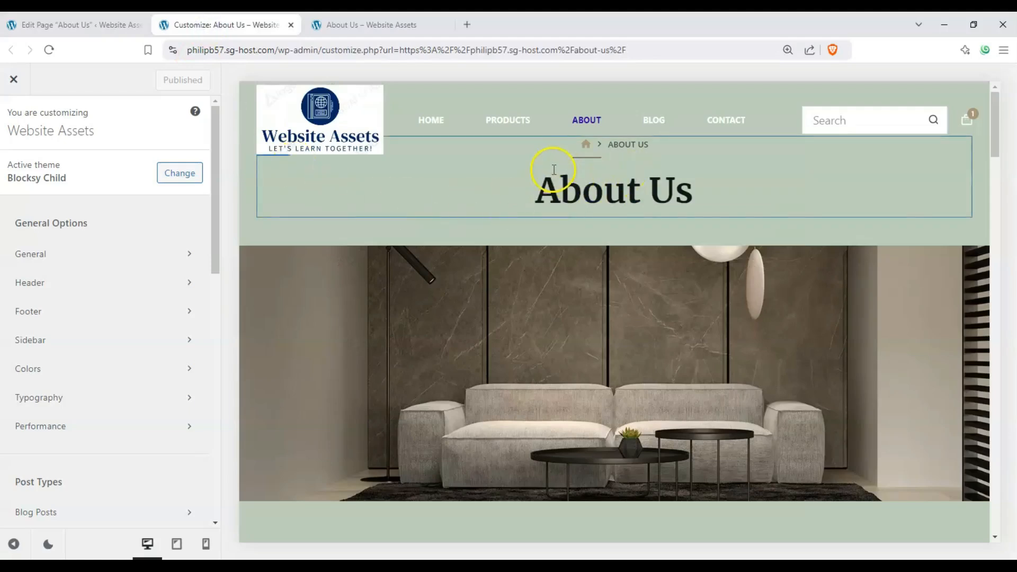
Examine the About Us preview down to the Trending now section, and the customizer's Extensions options such as Trending Posts.
{"action": "scroll", "coordinate": [554, 171], "scroll_direction": "down", "scroll_amount": 3}
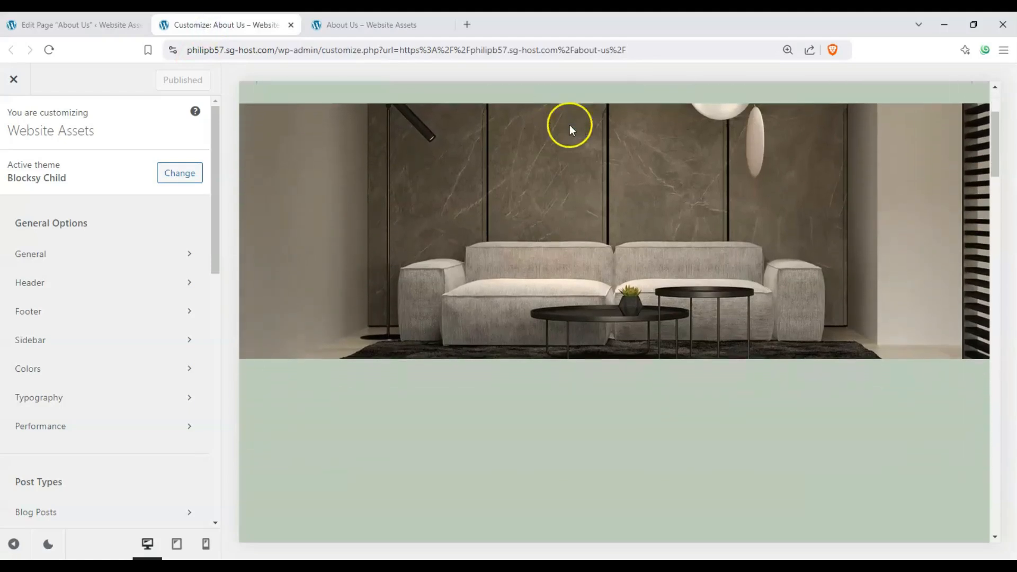
{"action": "scroll", "coordinate": [611, 192], "scroll_direction": "down", "scroll_amount": 5}
{"action": "scroll", "coordinate": [586, 258], "scroll_direction": "down", "scroll_amount": 10}
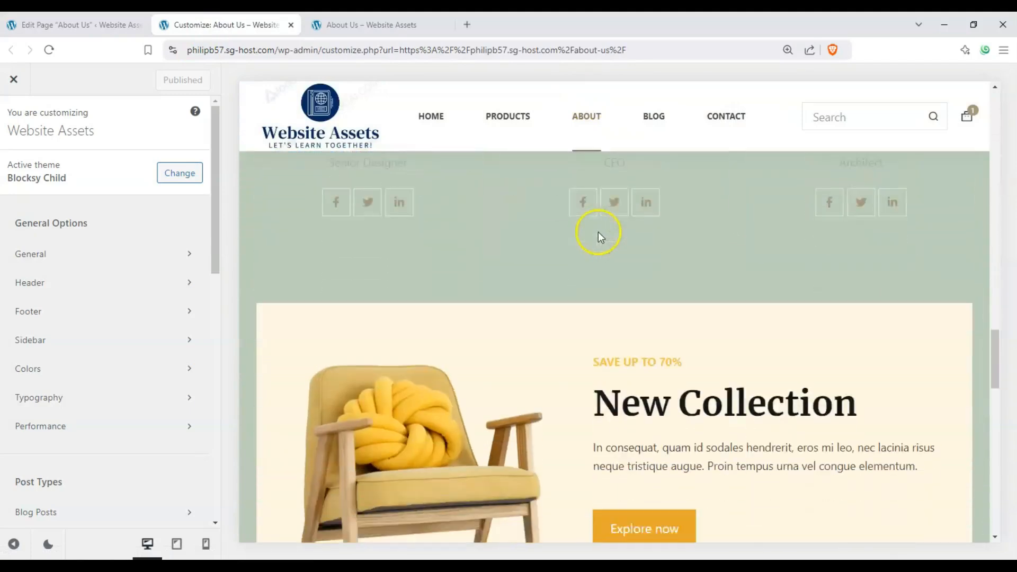
{"action": "scroll", "coordinate": [599, 231], "scroll_direction": "down", "scroll_amount": 12}
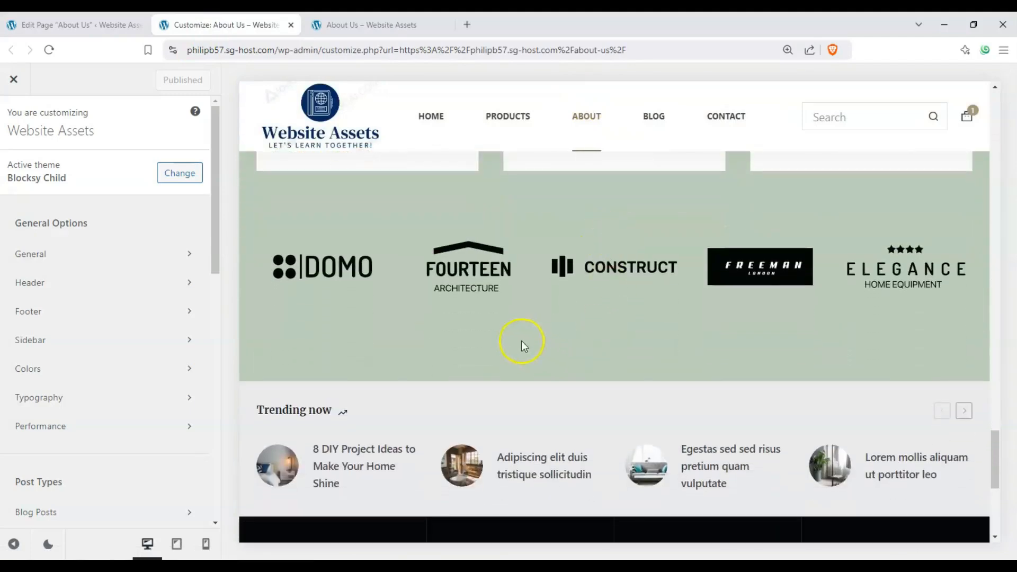
{"action": "scroll", "coordinate": [526, 346], "scroll_direction": "down", "scroll_amount": 2}
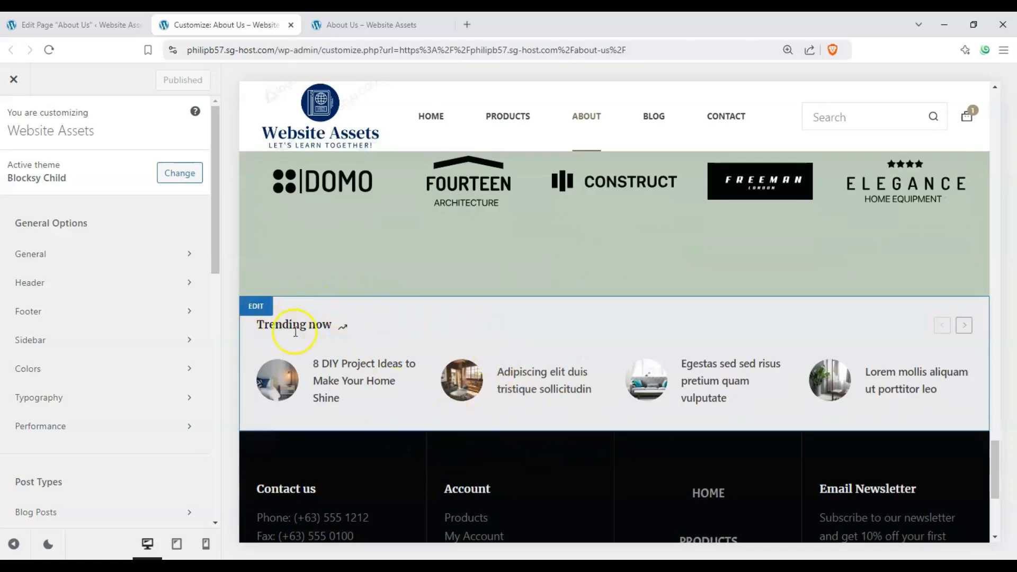
{"action": "scroll", "coordinate": [286, 332], "scroll_direction": "up", "scroll_amount": 1}
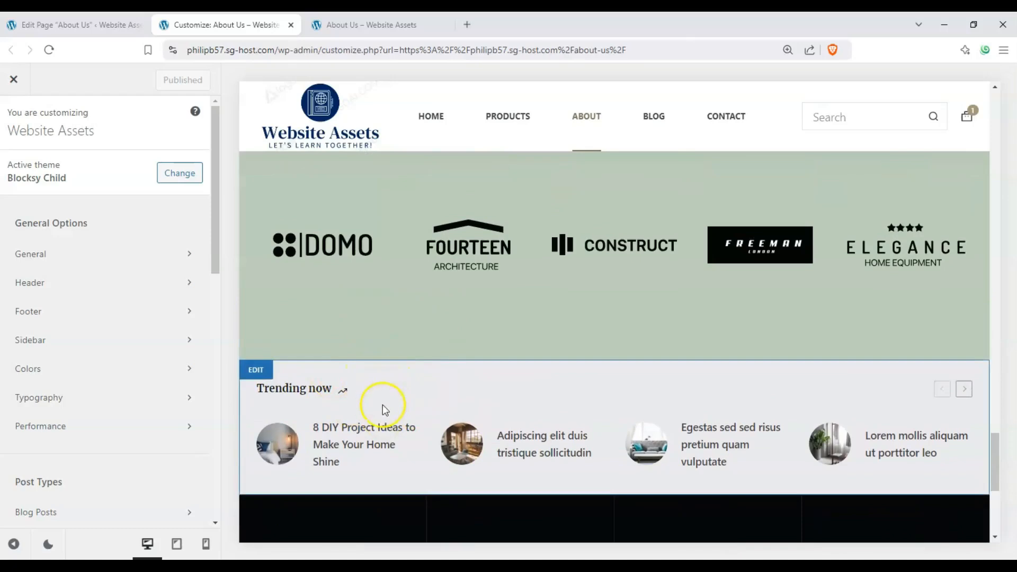
{"action": "scroll", "coordinate": [159, 424], "scroll_direction": "down", "scroll_amount": 8}
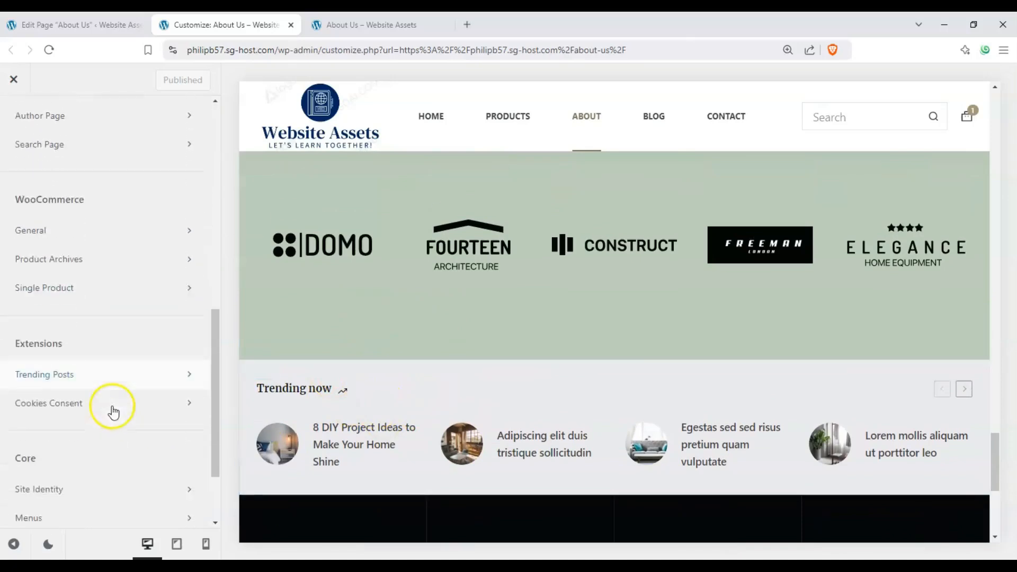
{"action": "scroll", "coordinate": [113, 412], "scroll_direction": "down", "scroll_amount": 2}
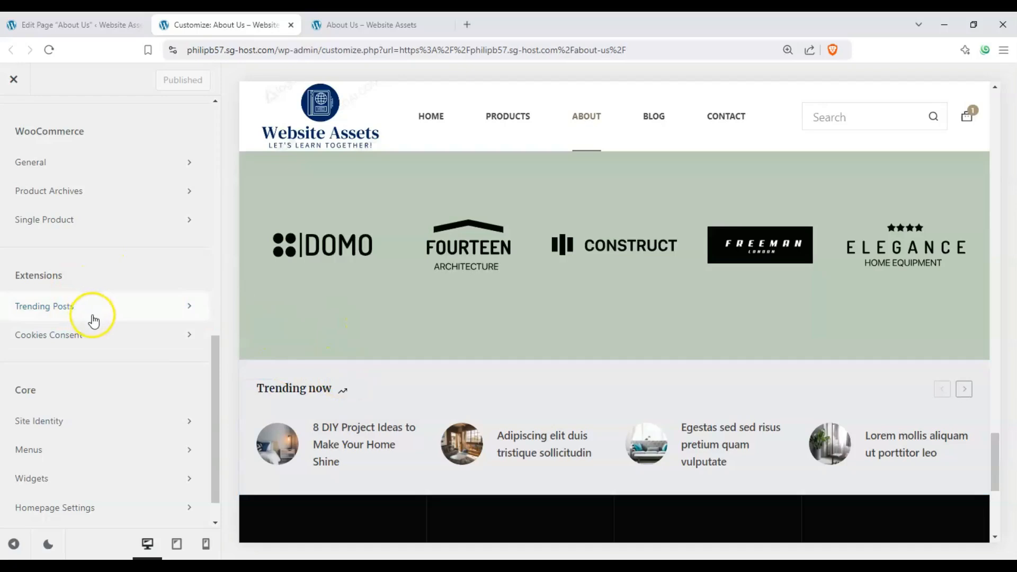
{"action": "scroll", "coordinate": [332, 339], "scroll_direction": "up", "scroll_amount": 3}
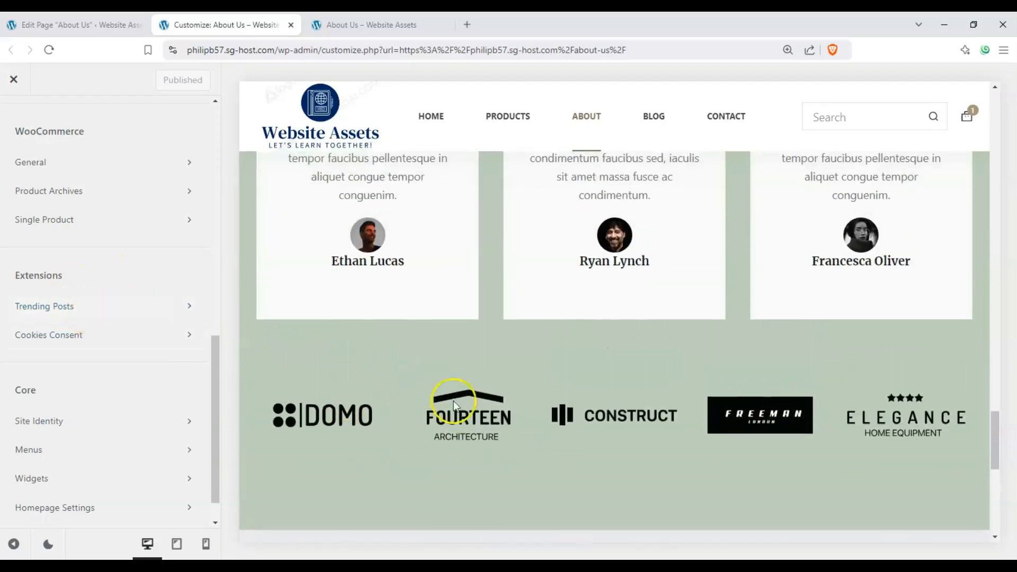
Review the customizer's main options and the live About Us page against the editable Design Studio content in the page editor.
{"action": "left_click", "coordinate": [88, 23]}
{"action": "left_click_drag", "start_coordinate": [820, 143], "coordinate": [767, 102]}
{"action": "left_click", "coordinate": [228, 25]}
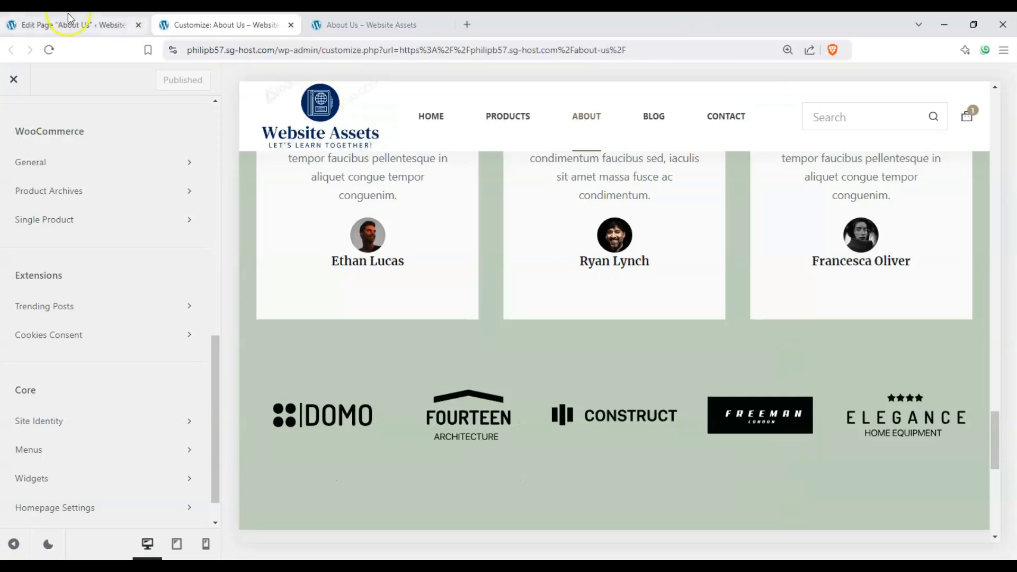
{"action": "scroll", "coordinate": [141, 220], "scroll_direction": "up", "scroll_amount": 10}
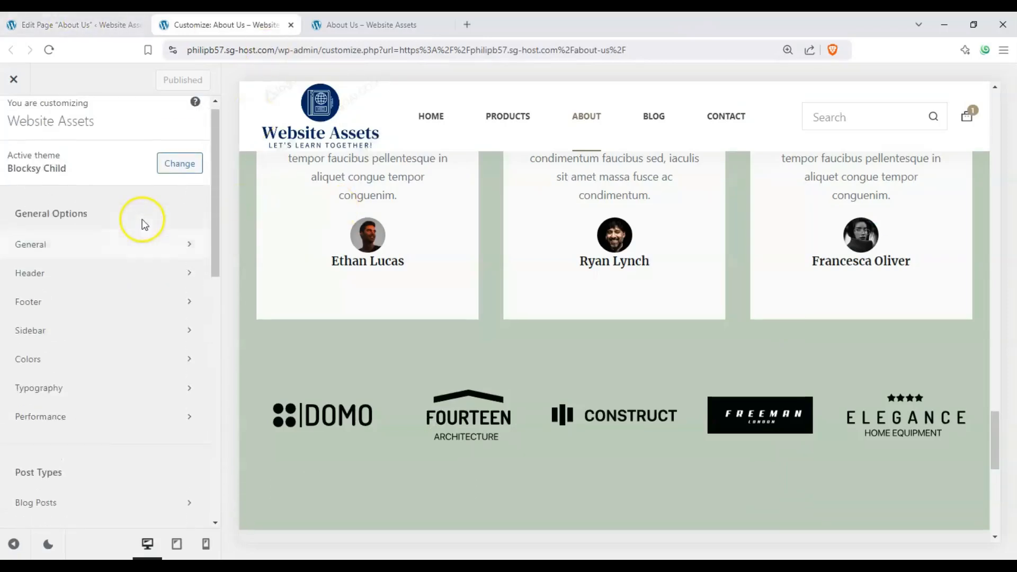
{"action": "scroll", "coordinate": [538, 262], "scroll_direction": "up", "scroll_amount": 5}
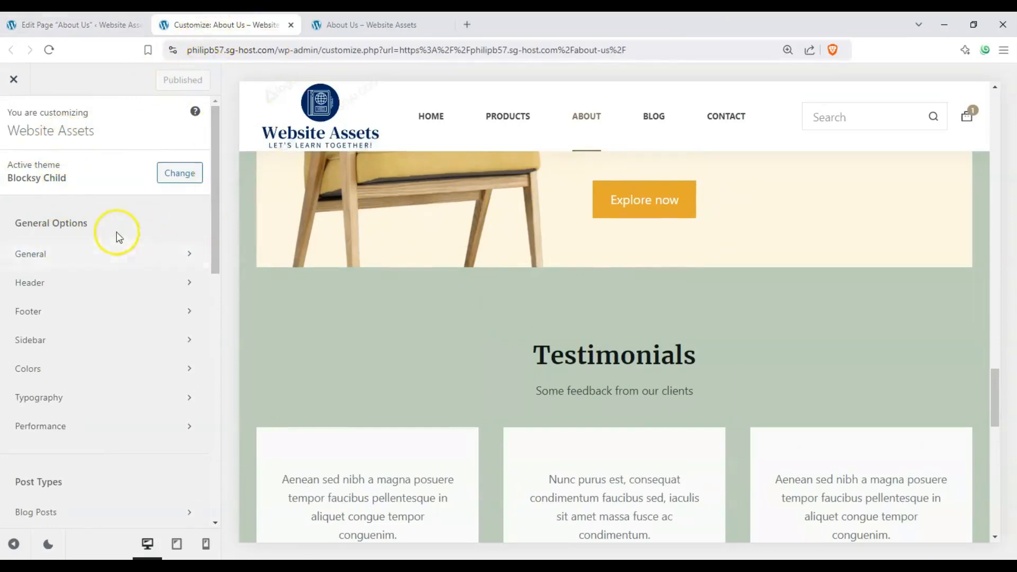
{"action": "left_click", "coordinate": [379, 27]}
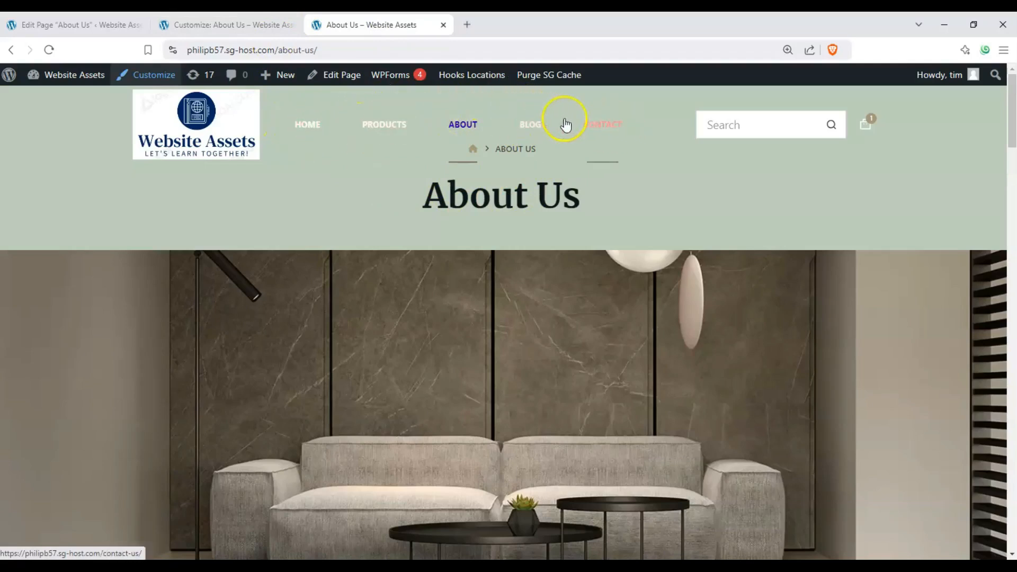
{"action": "left_click", "coordinate": [114, 25]}
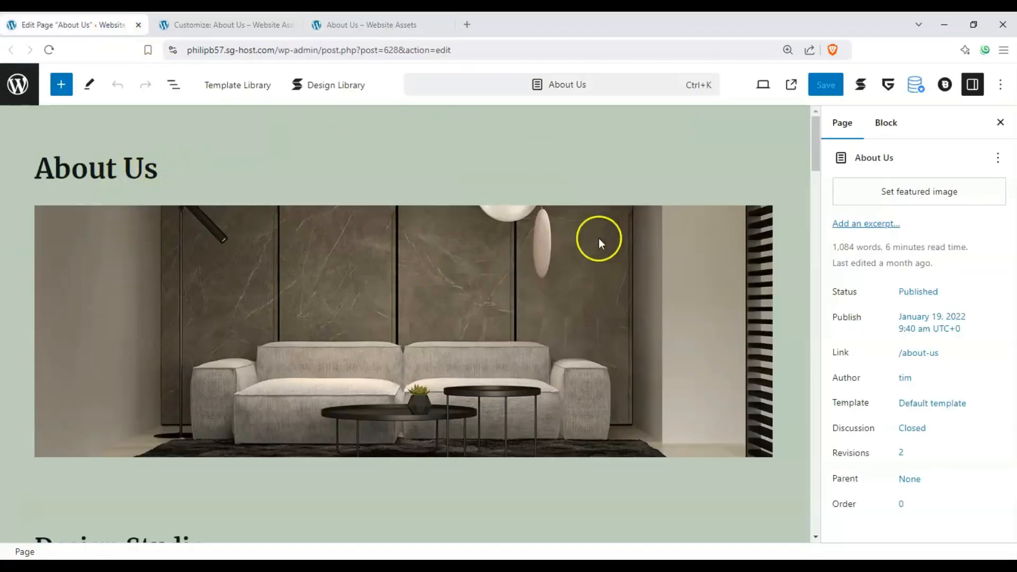
{"action": "scroll", "coordinate": [234, 266], "scroll_direction": "down", "scroll_amount": 7}
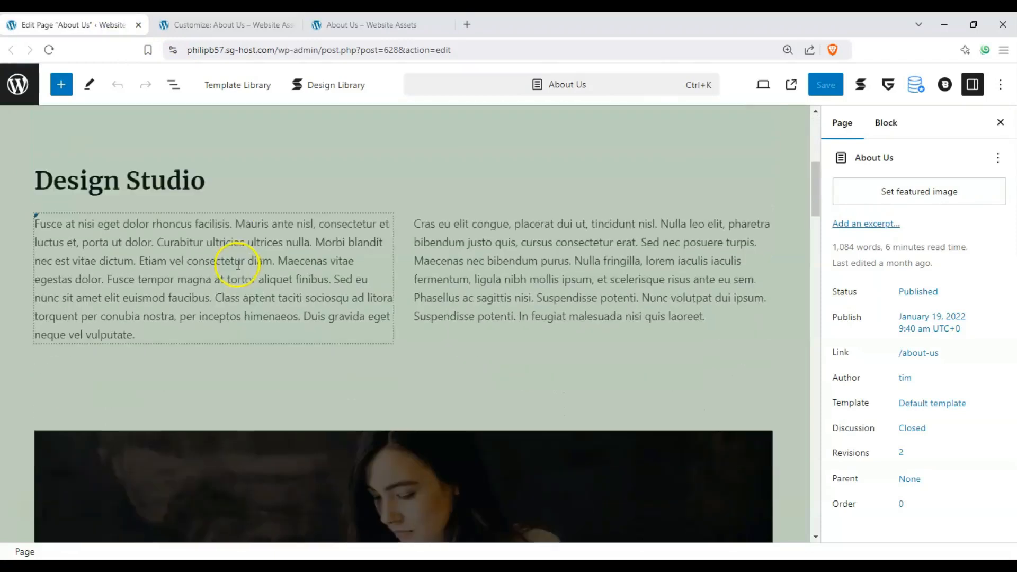
{"action": "scroll", "coordinate": [239, 265], "scroll_direction": "down", "scroll_amount": 2}
{"action": "scroll", "coordinate": [238, 268], "scroll_direction": "up", "scroll_amount": 3}
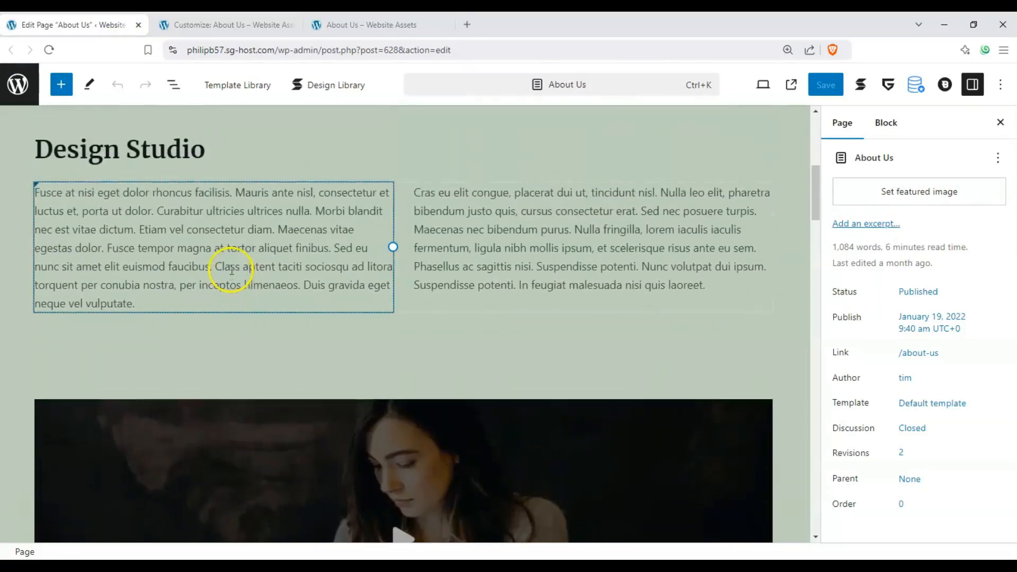
{"action": "scroll", "coordinate": [229, 270], "scroll_direction": "up", "scroll_amount": 6}
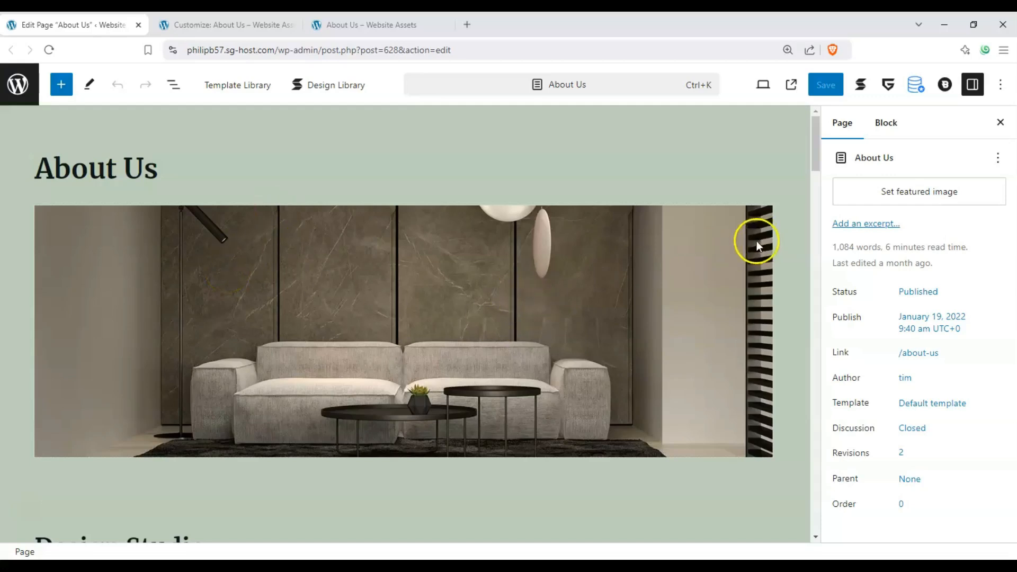
Select the sofa image under the About Us title, try the Wide width alignment and set it to Full width.
{"action": "left_click", "coordinate": [893, 108]}
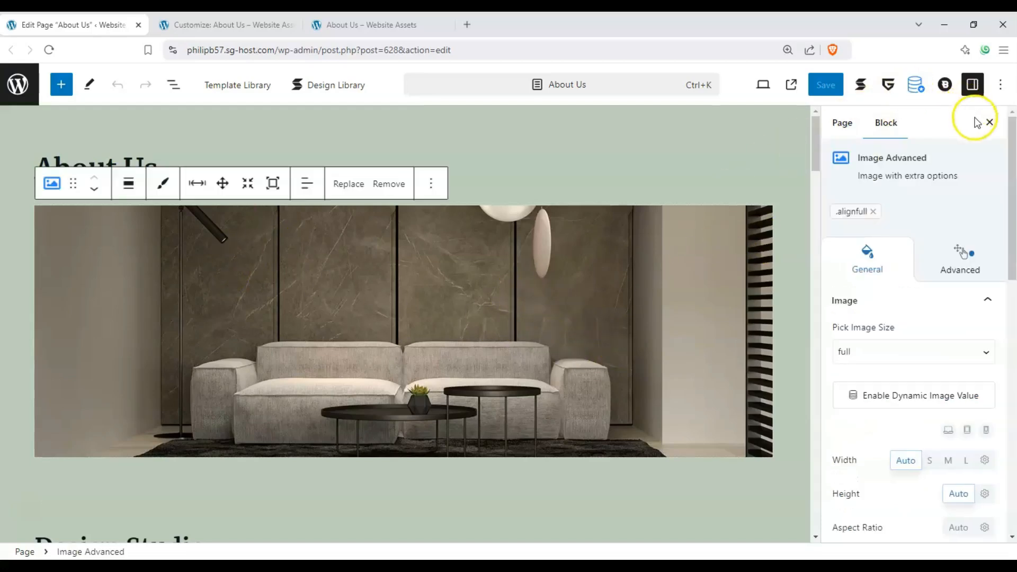
{"action": "scroll", "coordinate": [303, 301], "scroll_direction": "down", "scroll_amount": 2}
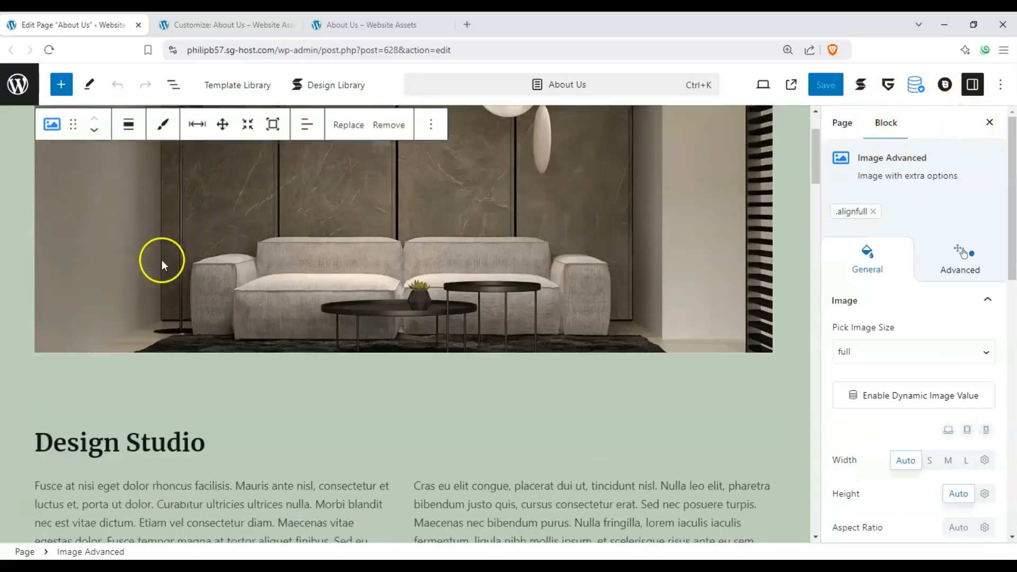
{"action": "scroll", "coordinate": [587, 261], "scroll_direction": "up", "scroll_amount": 2}
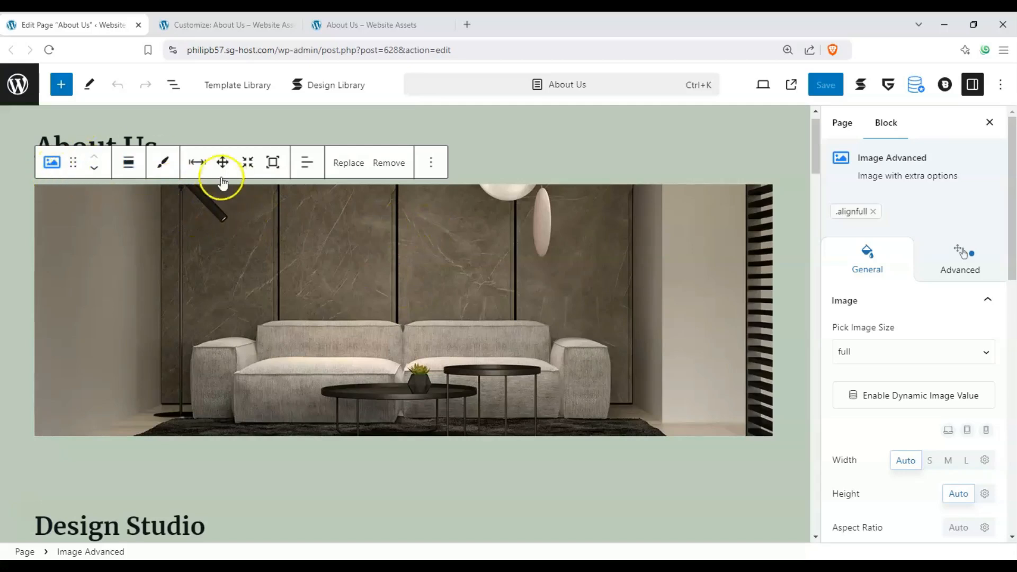
{"action": "left_click", "coordinate": [196, 165]}
{"action": "left_click", "coordinate": [133, 165]}
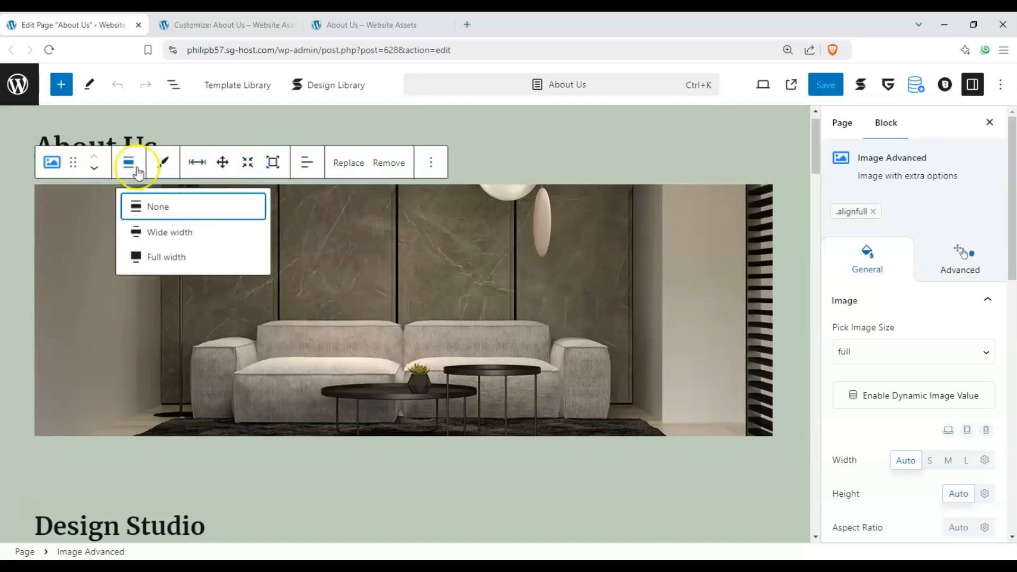
{"action": "left_click", "coordinate": [170, 232]}
{"action": "left_click", "coordinate": [108, 169]}
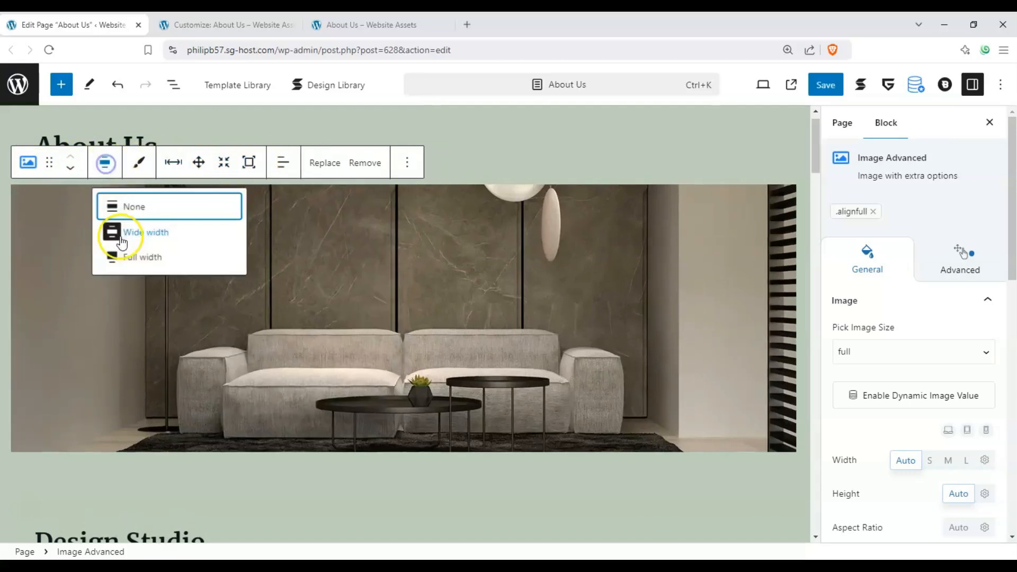
{"action": "left_click", "coordinate": [120, 256]}
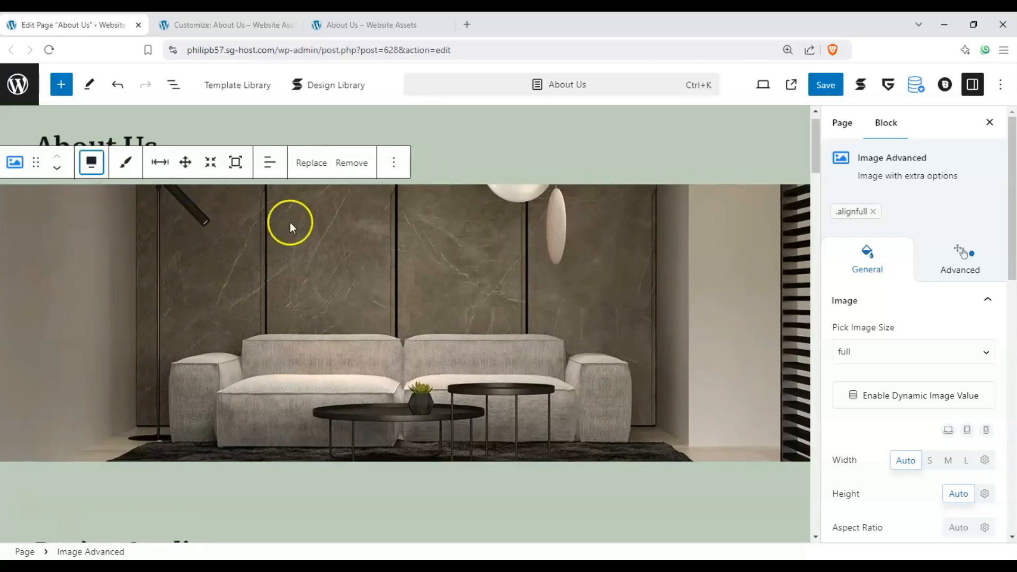
Resize the full-width sofa image freehand to a width of about 426 px.
{"action": "left_click", "coordinate": [91, 163]}
{"action": "left_click", "coordinate": [206, 166]}
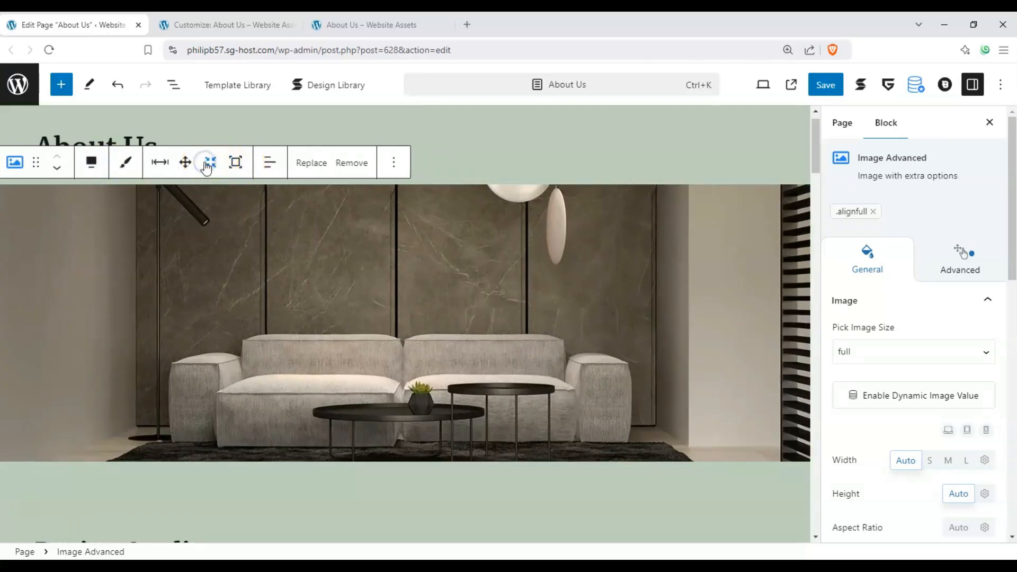
{"action": "left_click", "coordinate": [209, 163]}
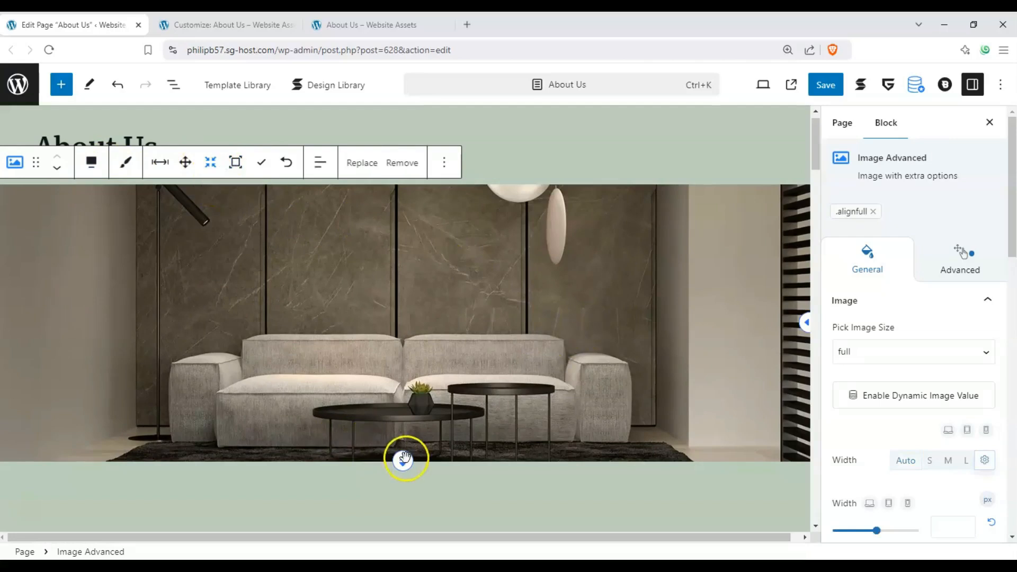
{"action": "left_click_drag", "start_coordinate": [807, 322], "coordinate": [313, 350]}
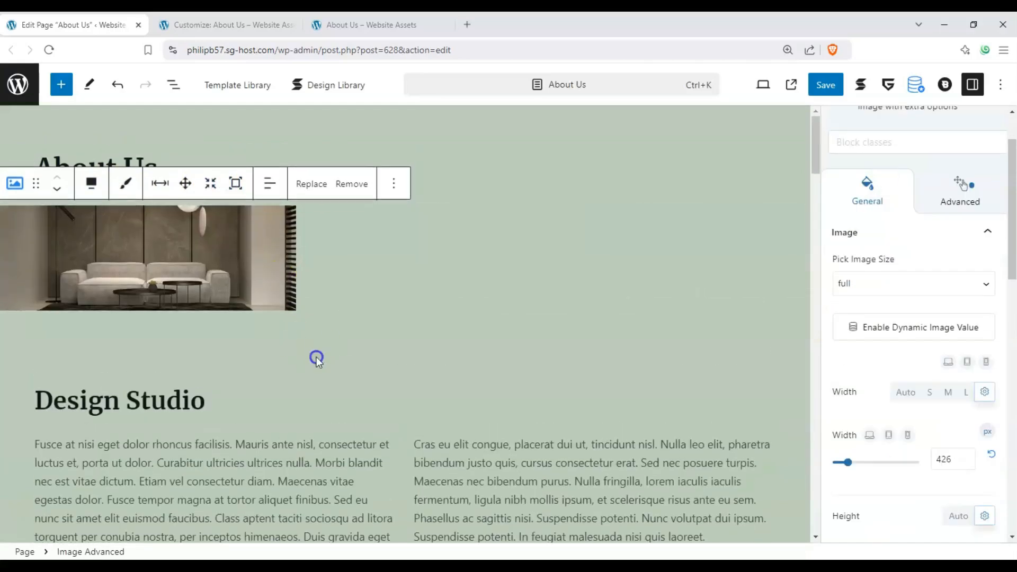
Try narrowing the first text column under Design Studio to about 37.7% and widen it back to an even split.
{"action": "left_click", "coordinate": [315, 350]}
{"action": "scroll", "coordinate": [233, 325], "scroll_direction": "down", "scroll_amount": 1}
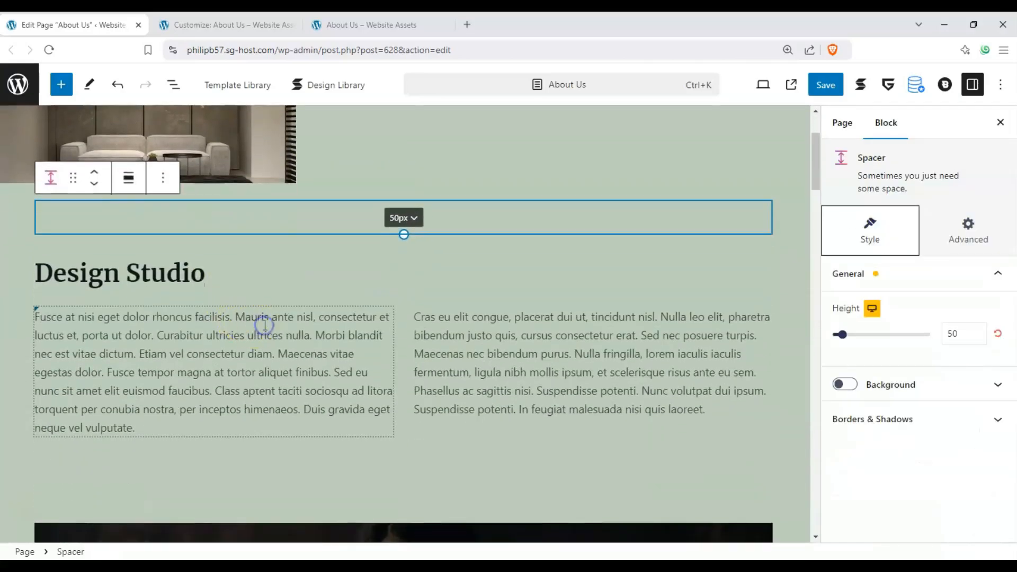
{"action": "left_click", "coordinate": [170, 324]}
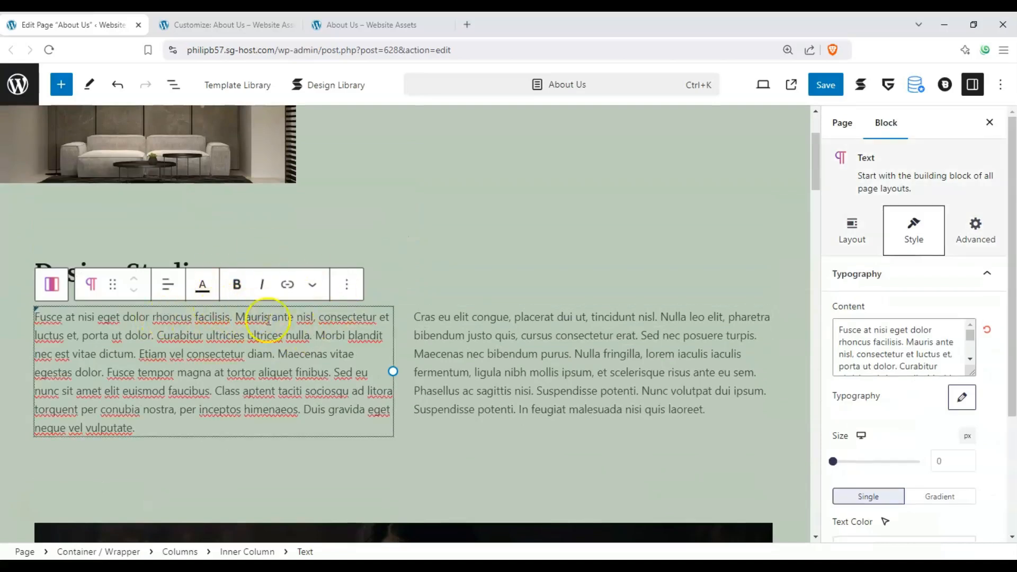
{"action": "left_click", "coordinate": [291, 335]}
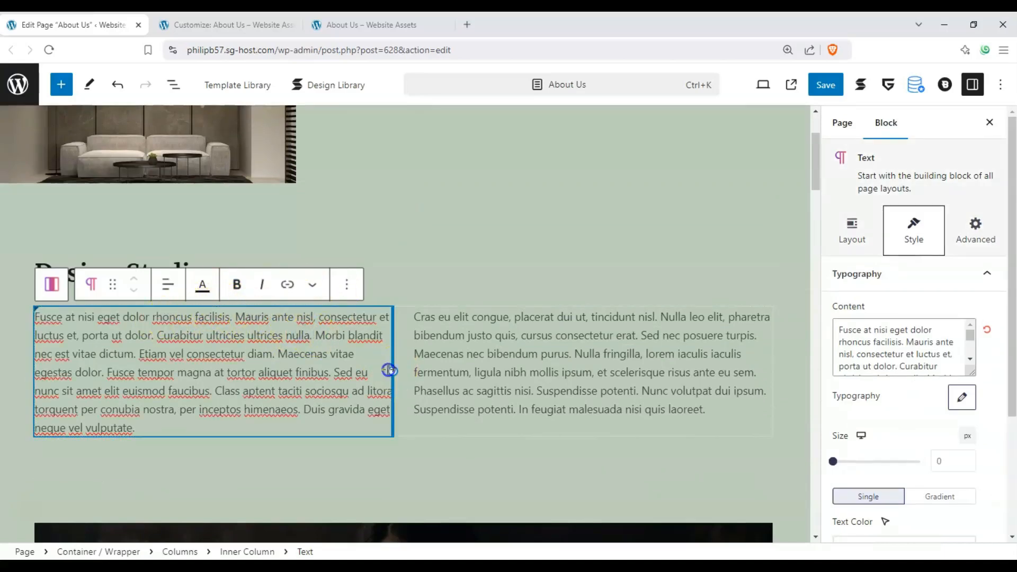
{"action": "left_click_drag", "start_coordinate": [309, 367], "coordinate": [307, 366]}
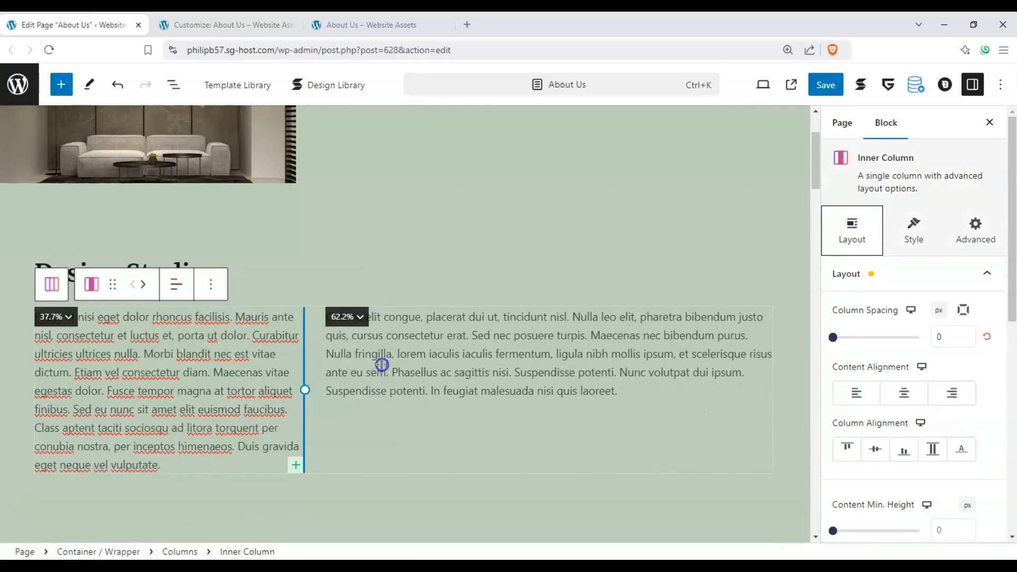
{"action": "left_click_drag", "start_coordinate": [402, 364], "coordinate": [393, 370]}
{"action": "triple_click", "coordinate": [287, 347]}
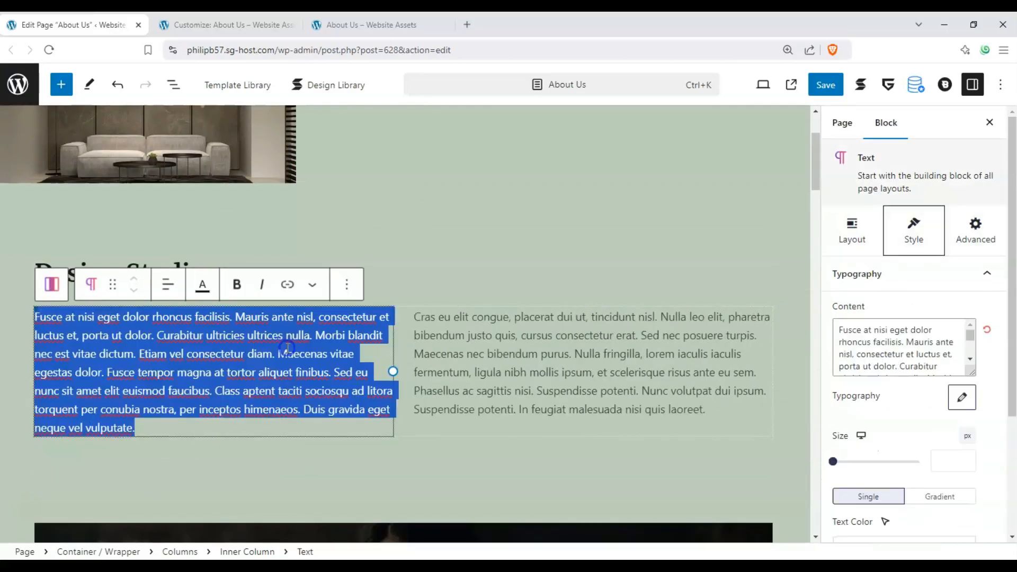
{"action": "scroll", "coordinate": [397, 226], "scroll_direction": "up", "scroll_amount": 2}
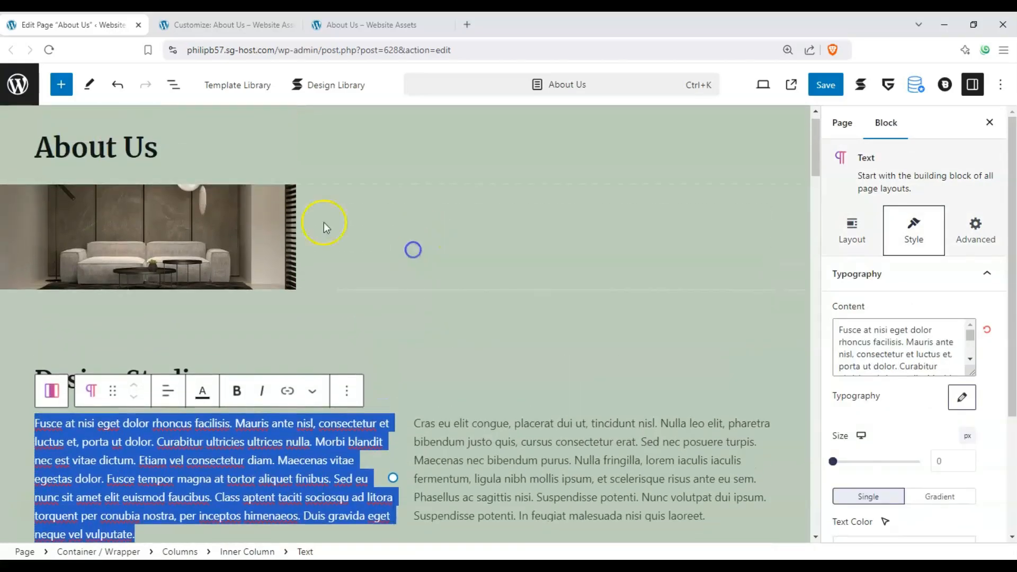
Insert a Social Share block between the About Us title and the sofa image and centre it.
{"action": "left_click", "coordinate": [413, 249]}
{"action": "scroll", "coordinate": [93, 130], "scroll_direction": "up", "scroll_amount": 1}
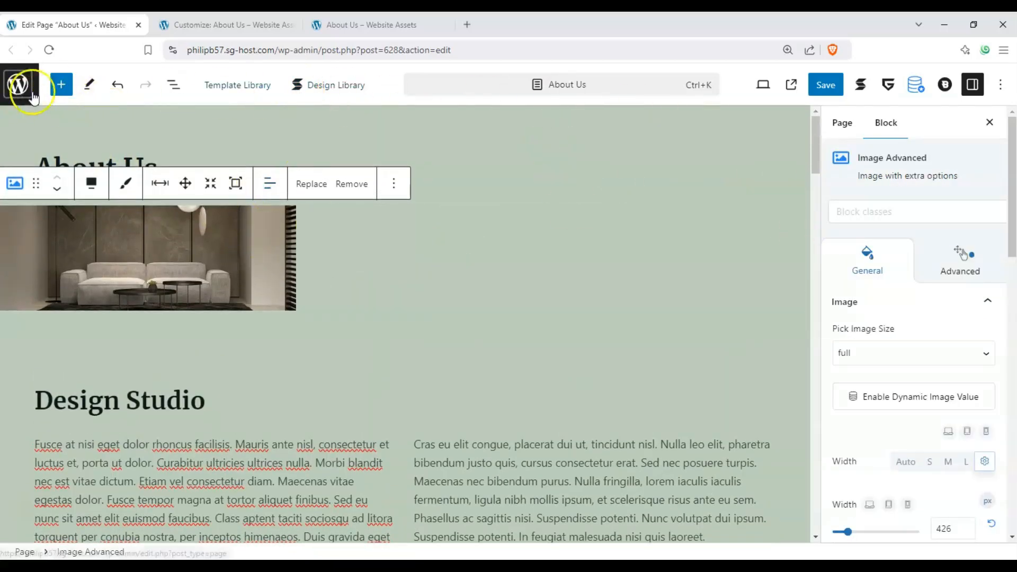
{"action": "left_click", "coordinate": [62, 86]}
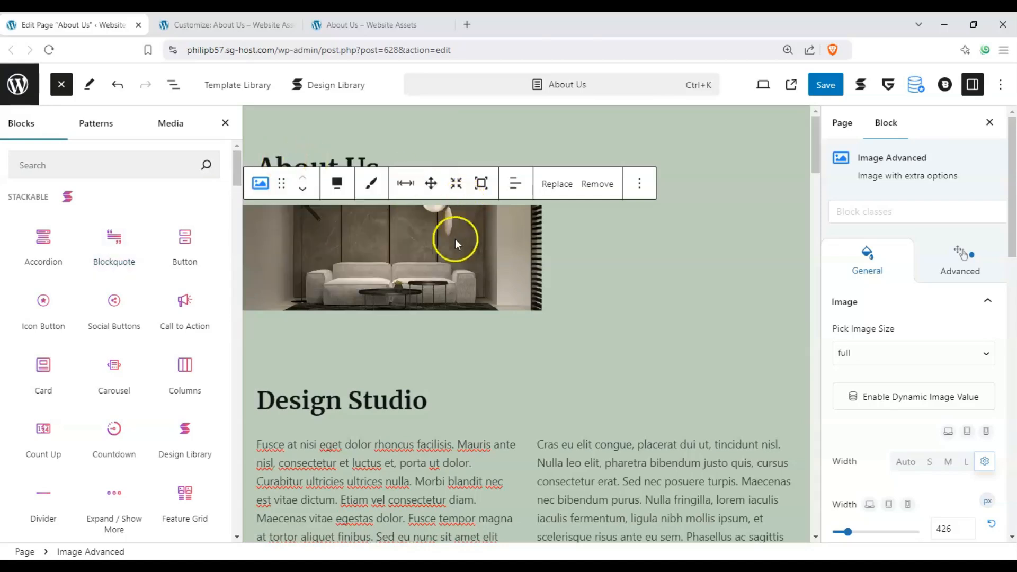
{"action": "left_click_drag", "start_coordinate": [236, 169], "coordinate": [239, 253]}
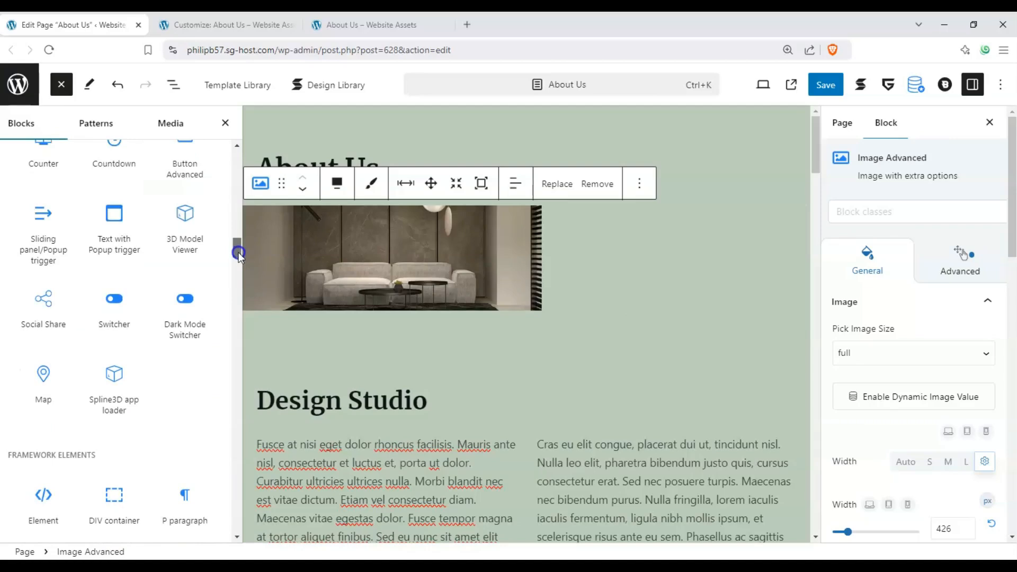
{"action": "left_click_drag", "start_coordinate": [43, 307], "coordinate": [428, 194]}
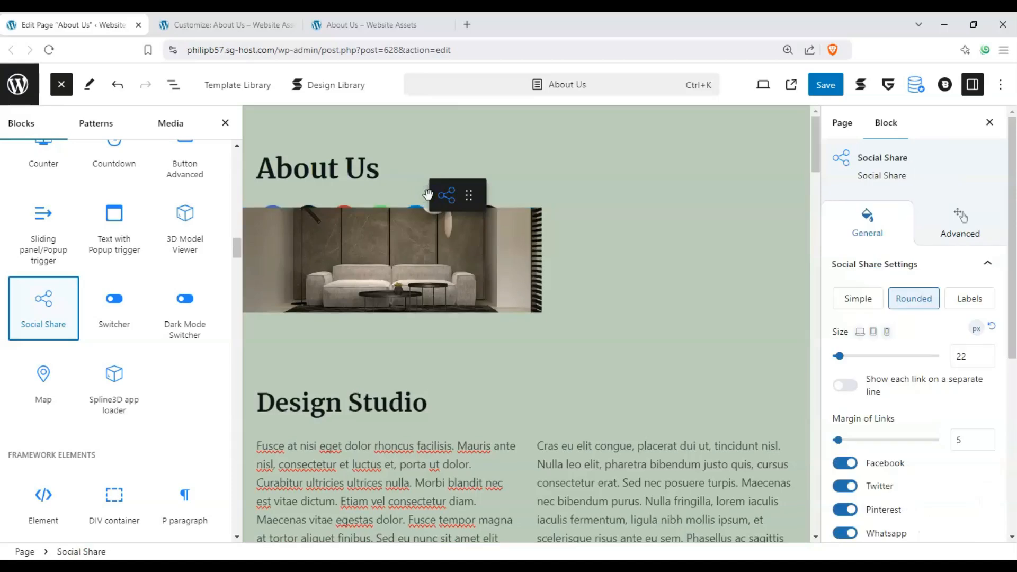
{"action": "left_click", "coordinate": [223, 183]}
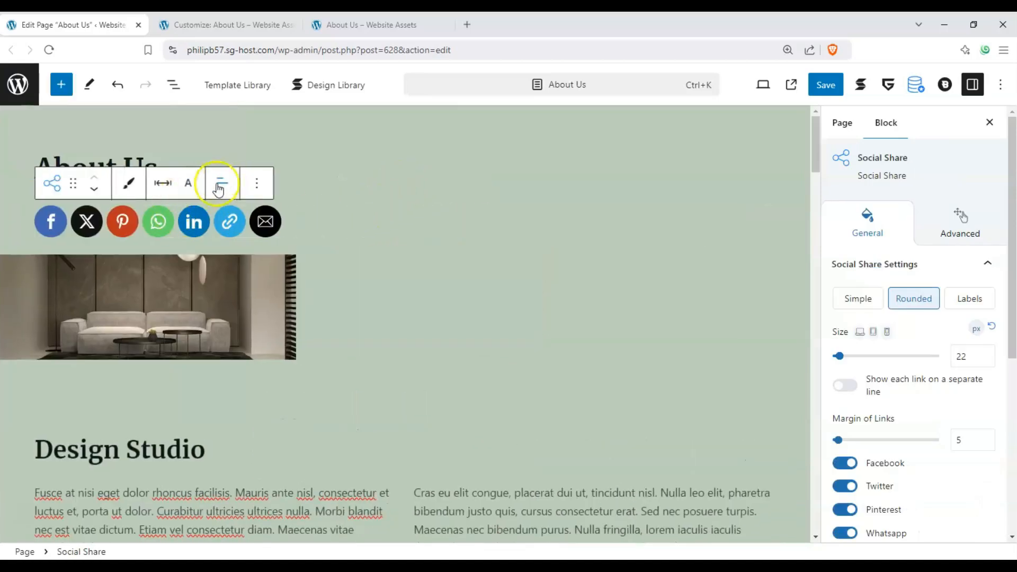
{"action": "left_click", "coordinate": [240, 255]}
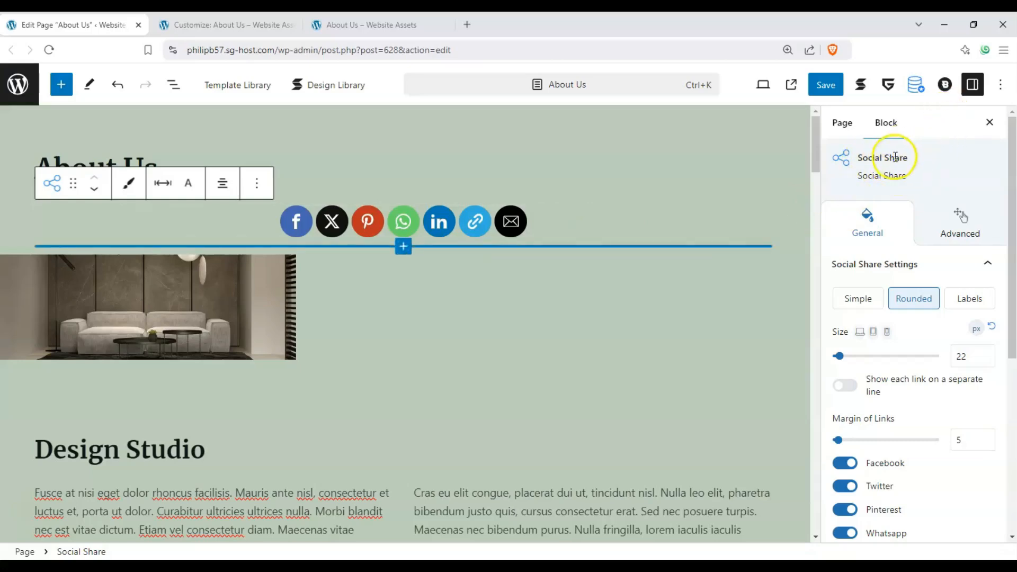
Compare the block settings offered for the sofa image, the Design Studio heading and the paragraph below it.
{"action": "left_click", "coordinate": [277, 298]}
{"action": "left_click", "coordinate": [319, 277]}
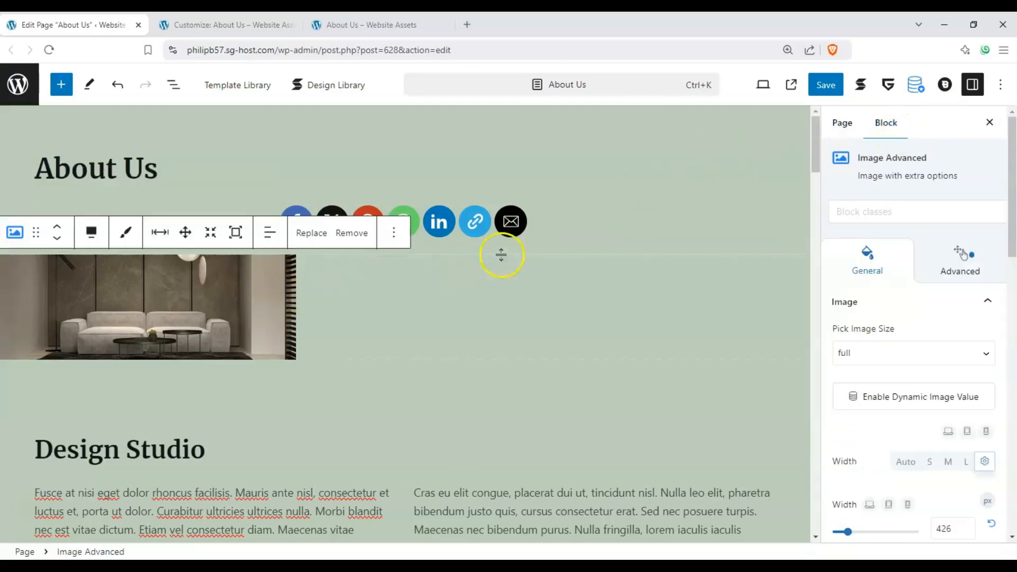
{"action": "left_click", "coordinate": [178, 454]}
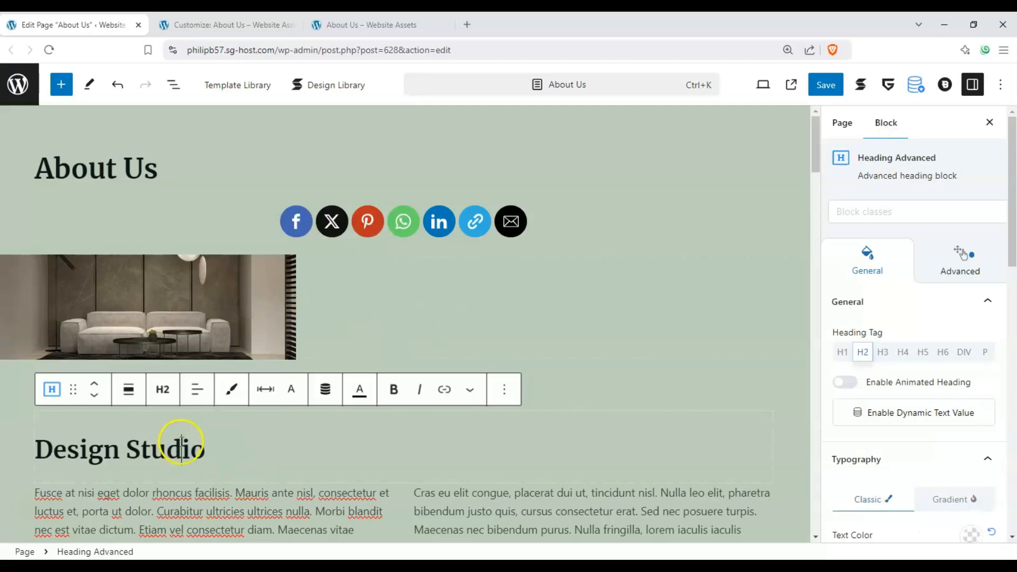
{"action": "left_click", "coordinate": [328, 504]}
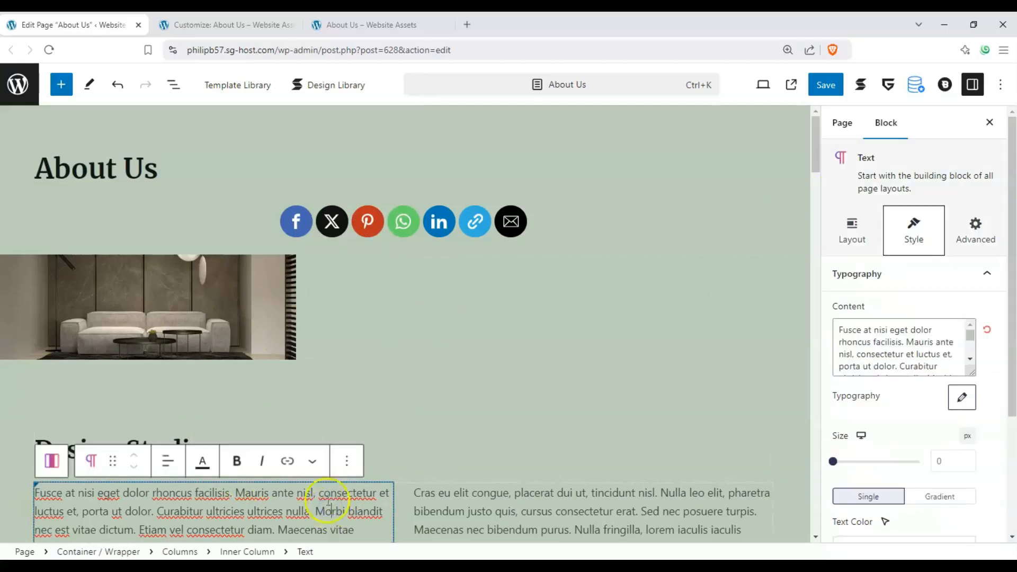
Try the Simple and Labels styles on the Social Share block and return it to Rounded.
{"action": "left_click", "coordinate": [547, 218]}
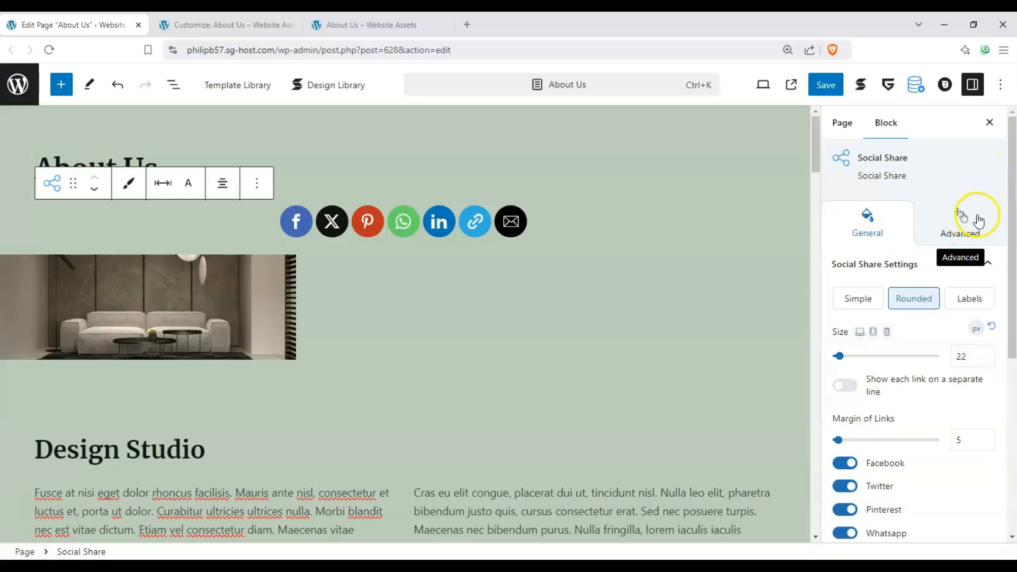
{"action": "scroll", "coordinate": [853, 271], "scroll_direction": "down", "scroll_amount": 1}
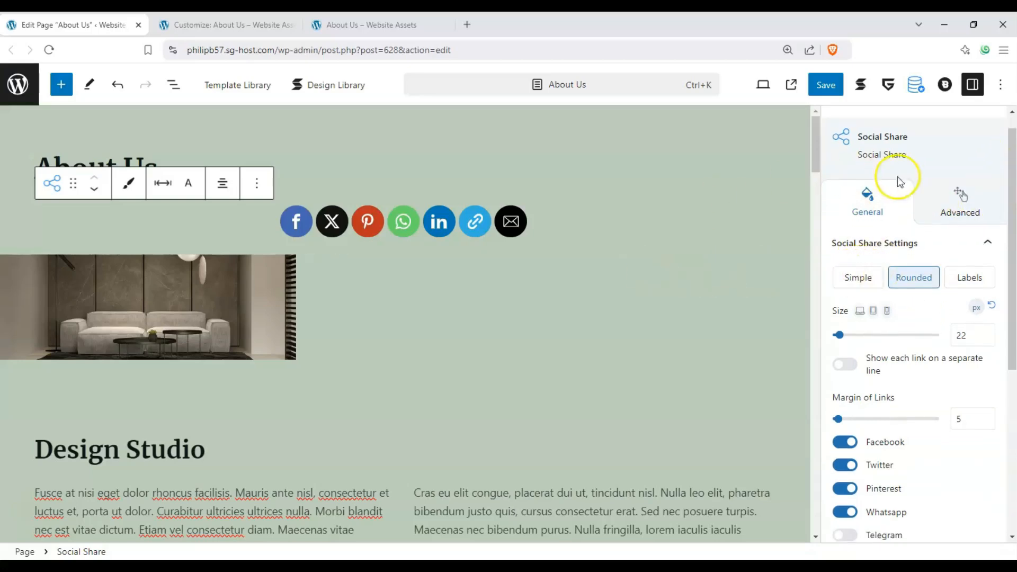
{"action": "left_click", "coordinate": [868, 278]}
{"action": "left_click", "coordinate": [915, 277]}
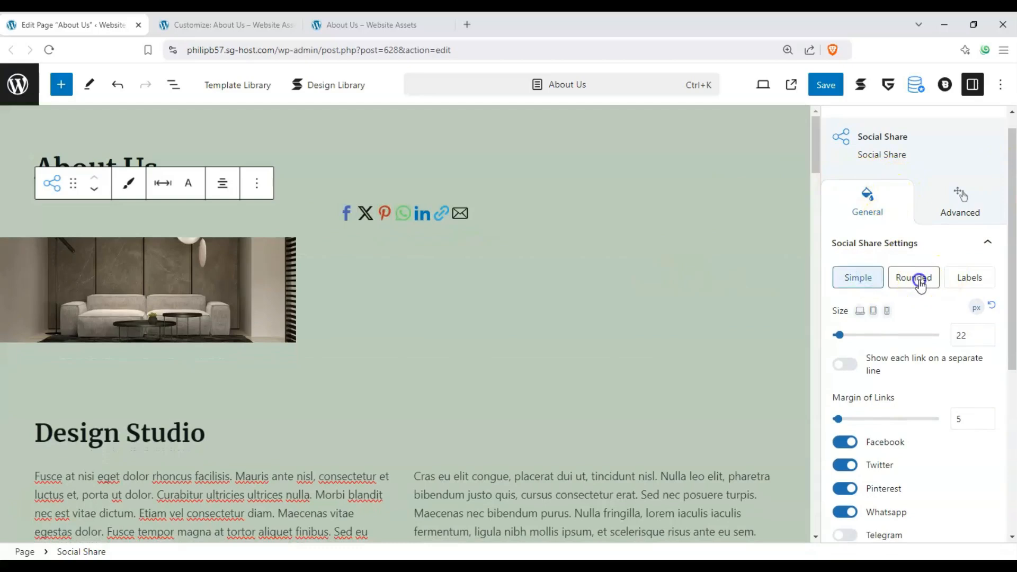
{"action": "left_click", "coordinate": [971, 282]}
{"action": "left_click", "coordinate": [914, 278]}
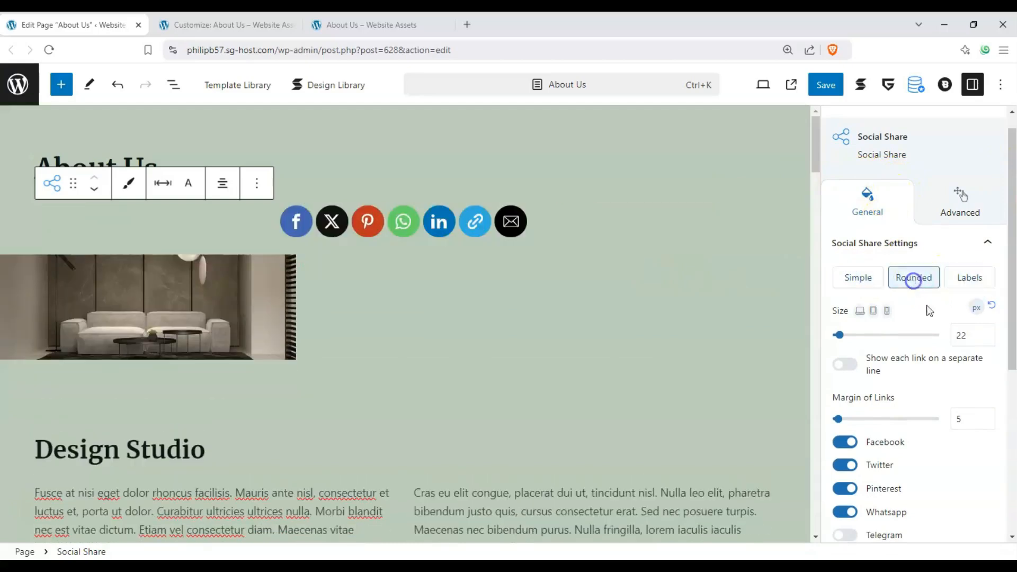
Set the share icons' size to 44 px on desktop and 10 px on mobile, and return to the desktop view.
{"action": "left_click_drag", "start_coordinate": [875, 336], "coordinate": [852, 336]}
{"action": "left_click", "coordinate": [887, 313]}
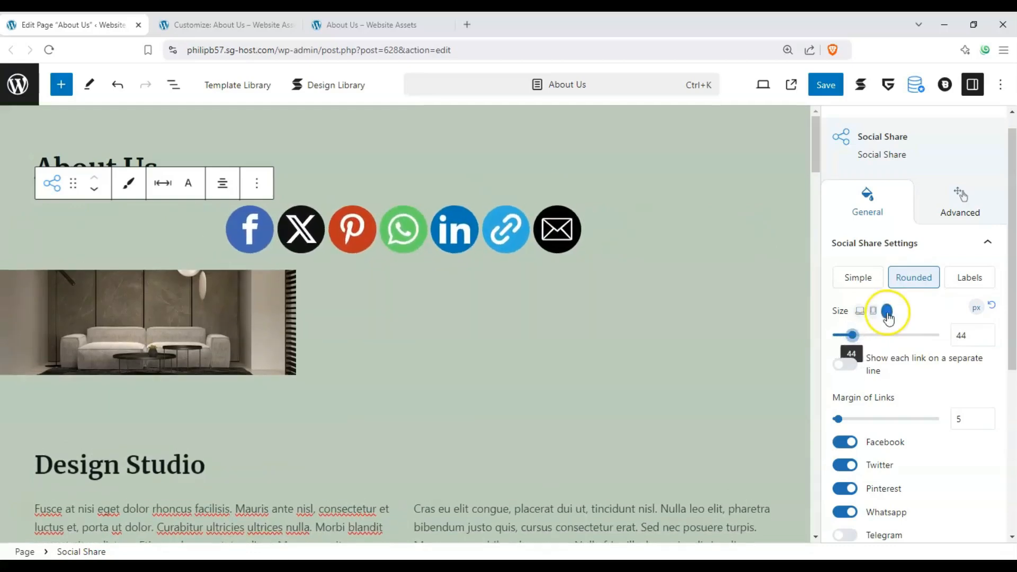
{"action": "left_click", "coordinate": [886, 313]}
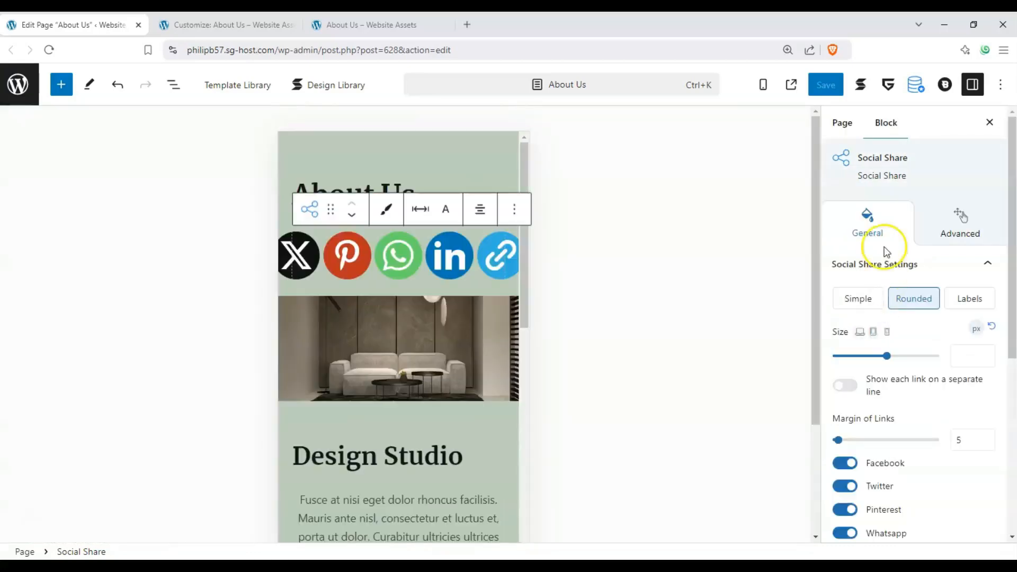
{"action": "left_click", "coordinate": [859, 333]}
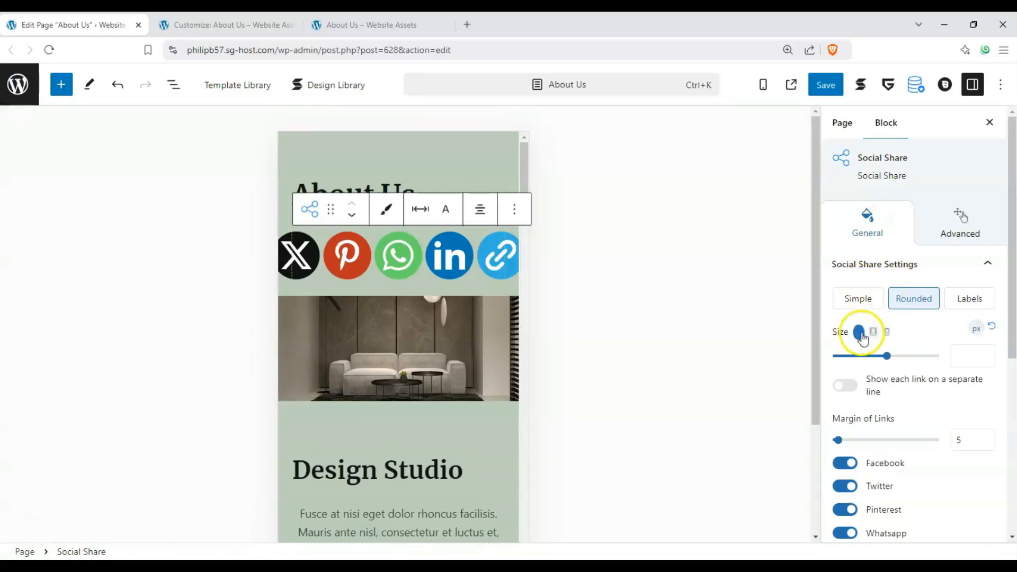
{"action": "left_click", "coordinate": [889, 335]}
{"action": "mouse_move", "coordinate": [840, 359]}
{"action": "left_mouse_down"}
{"action": "mouse_move", "coordinate": [849, 359]}
{"action": "mouse_move", "coordinate": [833, 362]}
{"action": "left_mouse_up"}
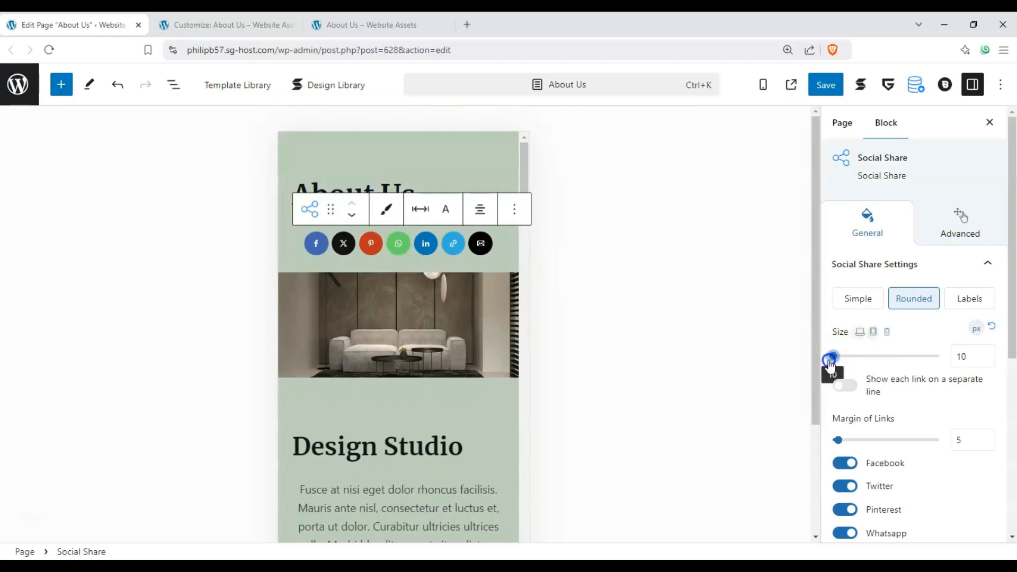
{"action": "left_click", "coordinate": [860, 332]}
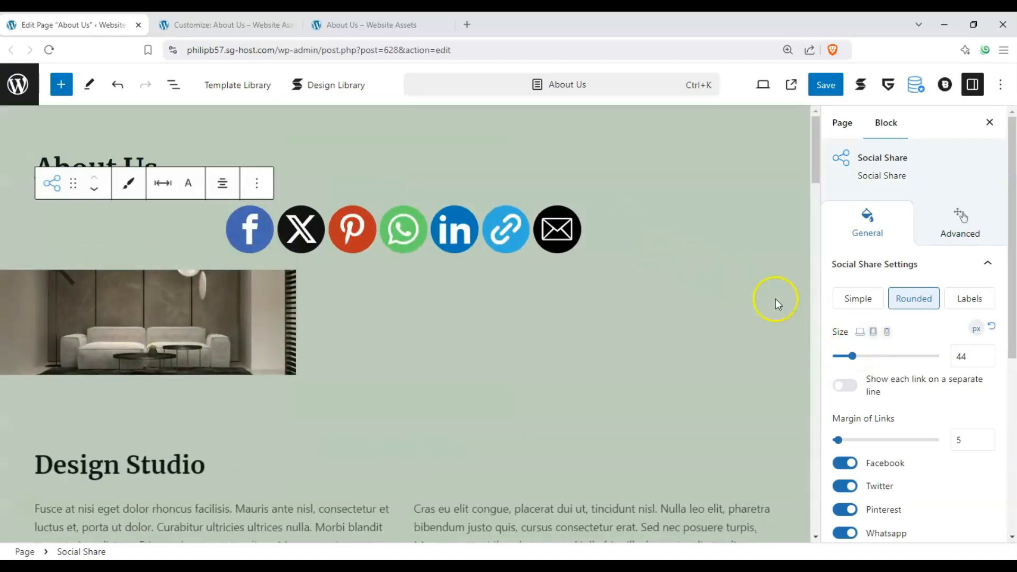
Increase the share icons' Margin of Links to 62.
{"action": "scroll", "coordinate": [848, 417], "scroll_direction": "down", "scroll_amount": 1}
{"action": "left_click_drag", "start_coordinate": [843, 419], "coordinate": [908, 425]}
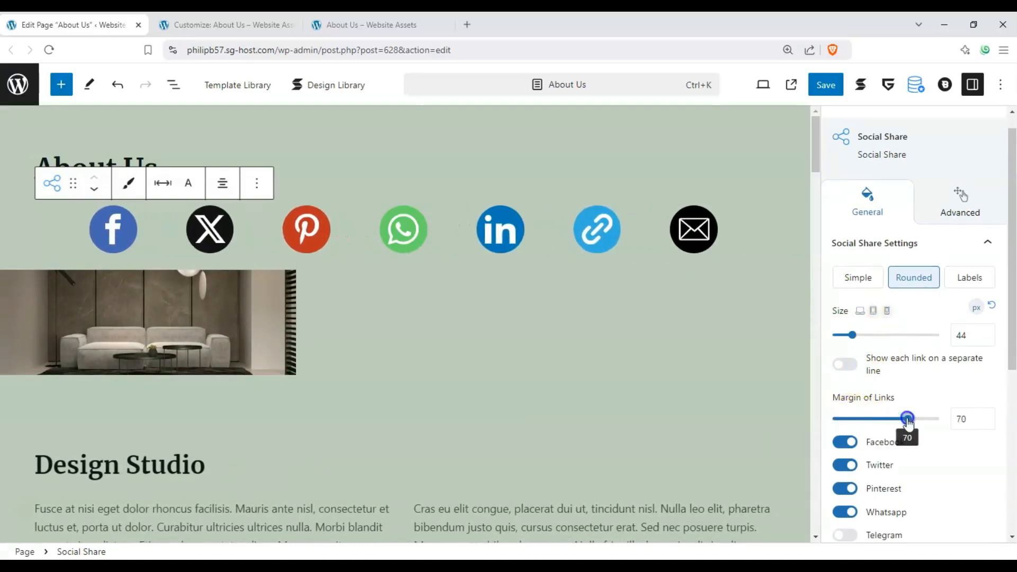
{"action": "scroll", "coordinate": [895, 402], "scroll_direction": "down", "scroll_amount": 2}
{"action": "scroll", "coordinate": [891, 404], "scroll_direction": "down", "scroll_amount": 1}
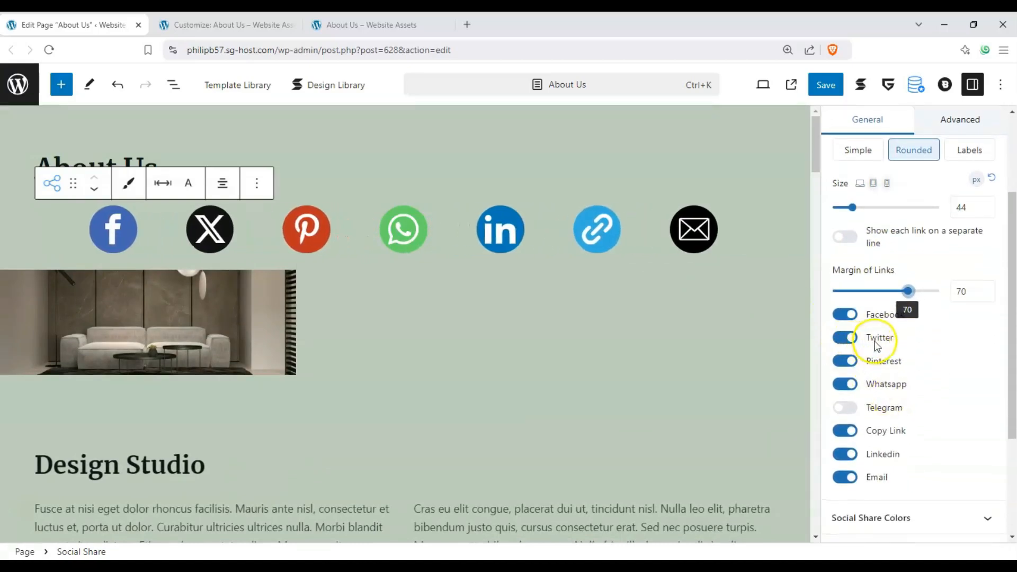
{"action": "mouse_move", "coordinate": [907, 291]}
{"action": "left_mouse_down"}
{"action": "mouse_move", "coordinate": [877, 295]}
{"action": "mouse_move", "coordinate": [899, 295]}
{"action": "left_mouse_up"}
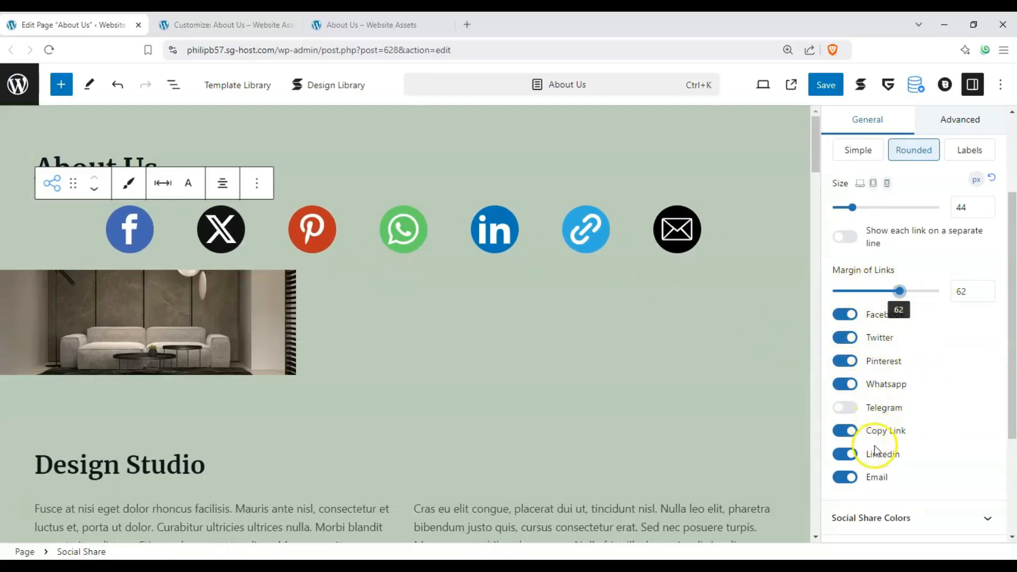
Disable the Linkedin, Email and Pinterest share links and enable Telegram.
{"action": "left_click", "coordinate": [850, 460]}
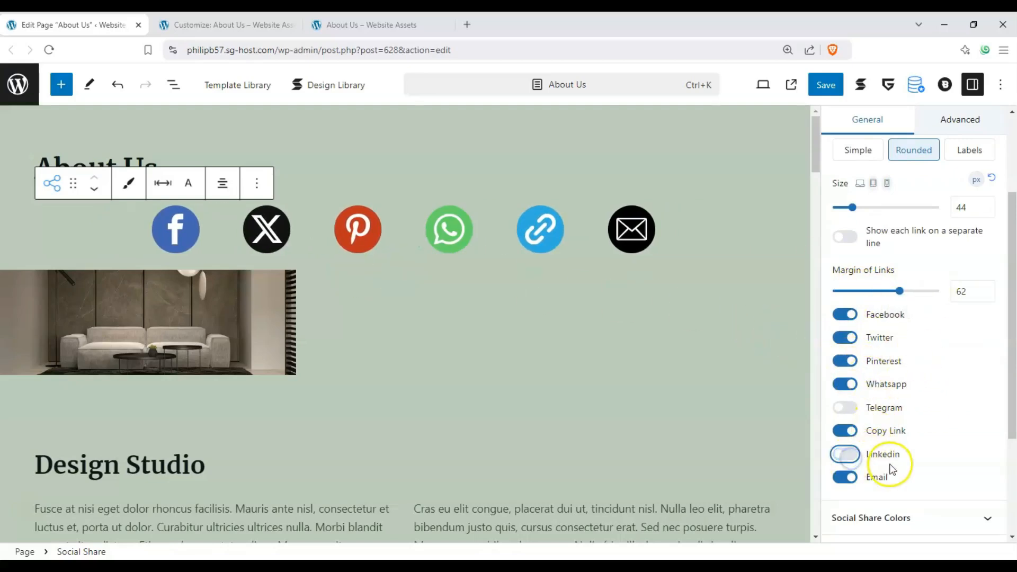
{"action": "left_click", "coordinate": [846, 409]}
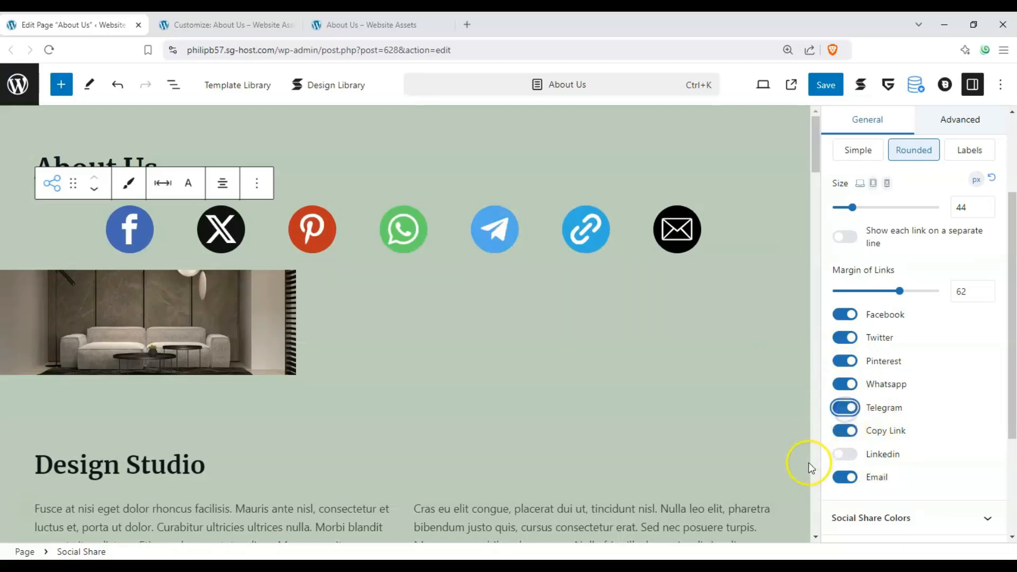
{"action": "left_click", "coordinate": [844, 477]}
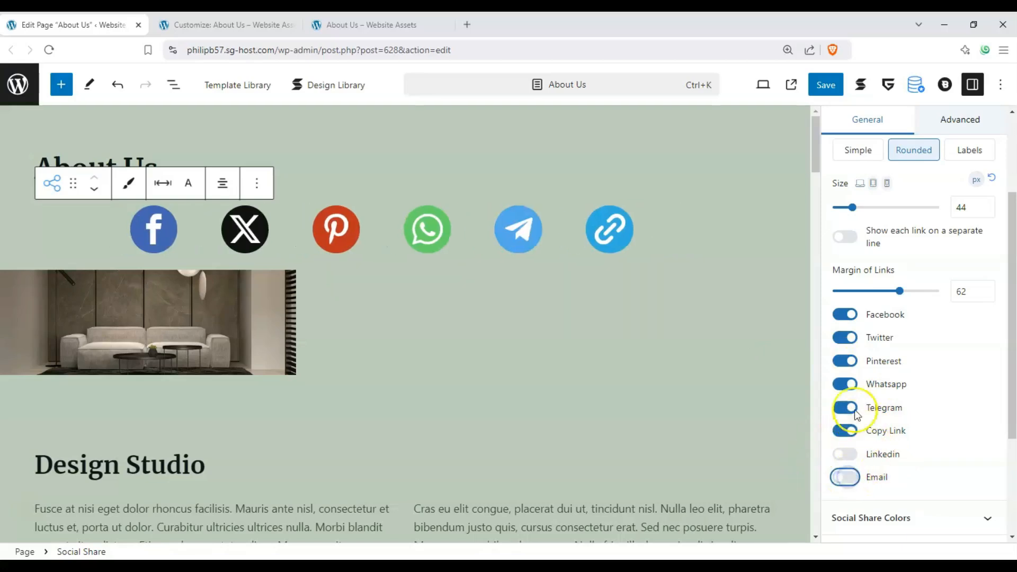
{"action": "left_click", "coordinate": [846, 361]}
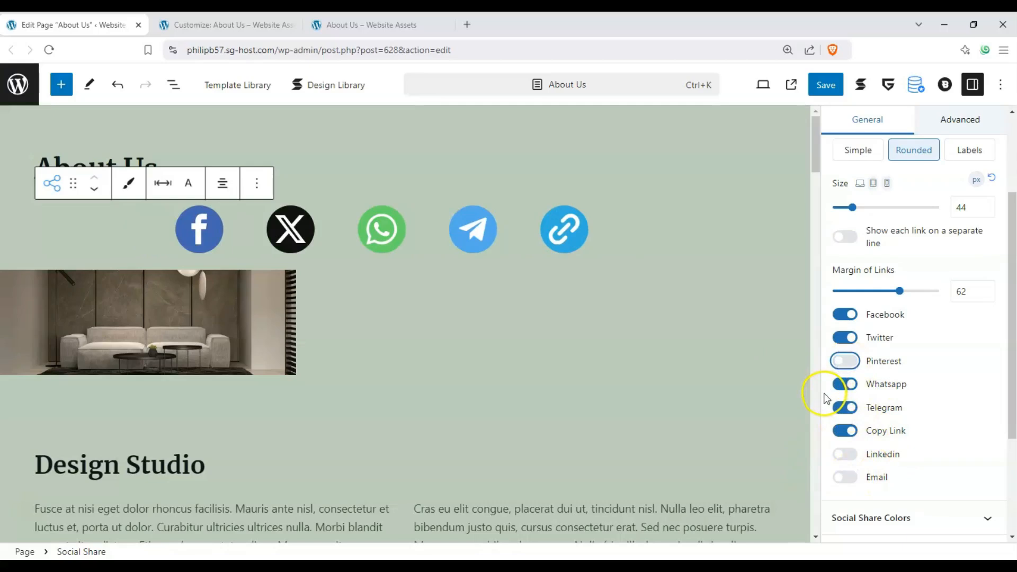
Change the Facebook share icon's colour to red, hex FF0000.
{"action": "scroll", "coordinate": [899, 252], "scroll_direction": "down", "scroll_amount": 2}
{"action": "left_click", "coordinate": [980, 415]}
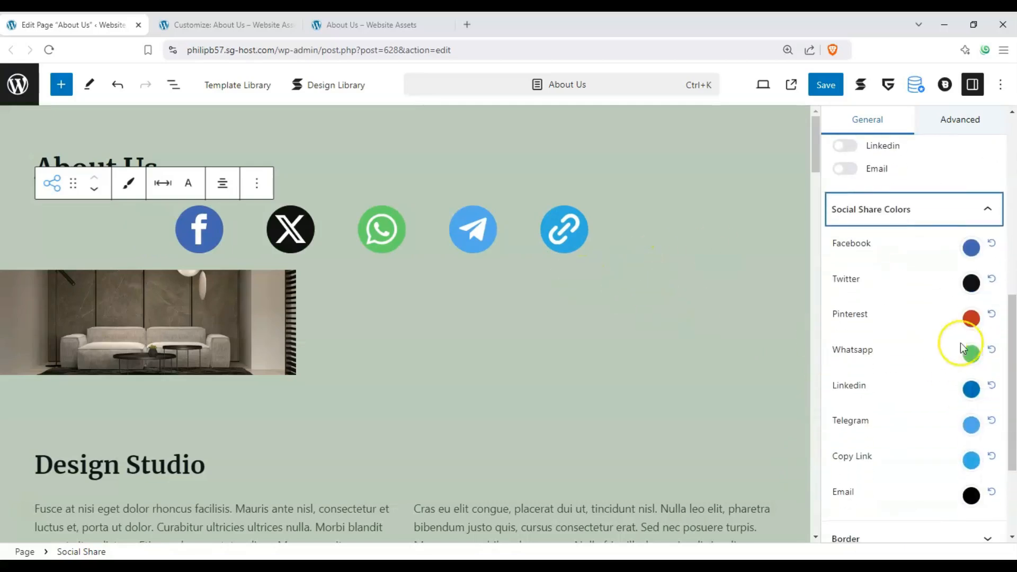
{"action": "left_click", "coordinate": [973, 247]}
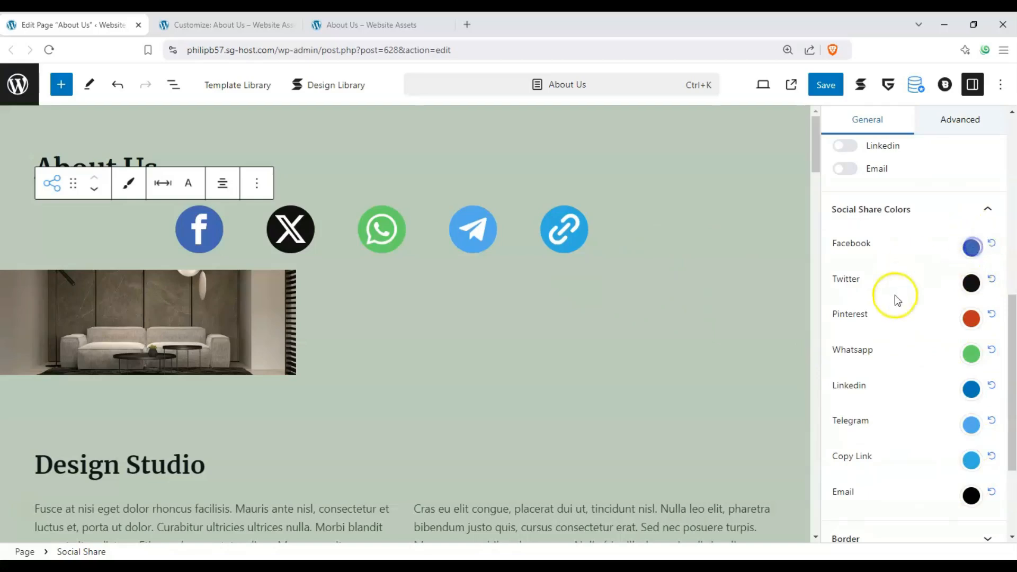
{"action": "left_click_drag", "start_coordinate": [907, 397], "coordinate": [963, 409]}
{"action": "left_click_drag", "start_coordinate": [948, 349], "coordinate": [973, 279]}
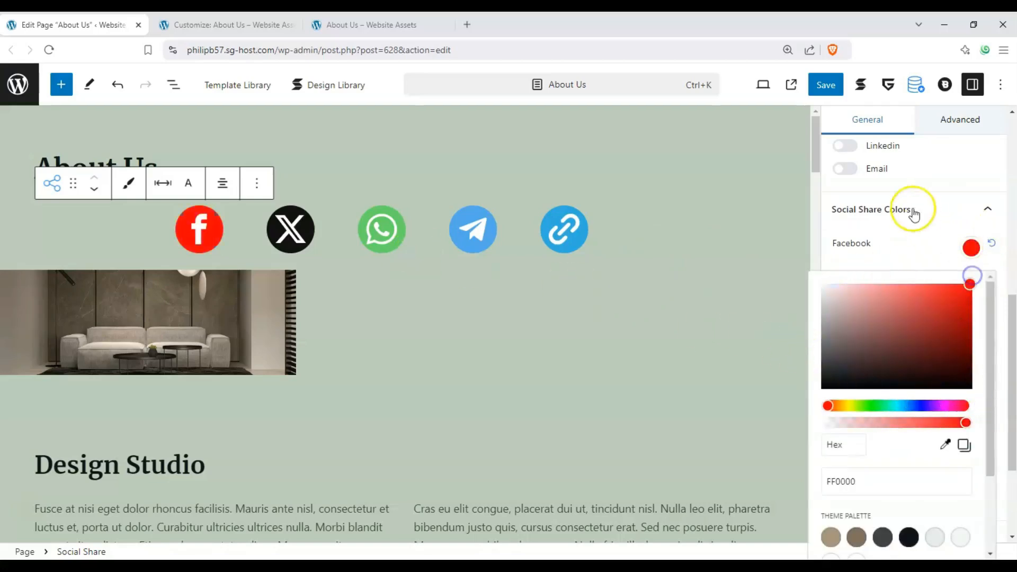
{"action": "left_click", "coordinate": [952, 206]}
Look through the remaining Social Share settings, collapse the share colours and open the Border settings.
{"action": "left_click", "coordinate": [967, 352]}
{"action": "scroll", "coordinate": [932, 340], "scroll_direction": "down", "scroll_amount": 3}
{"action": "scroll", "coordinate": [966, 295], "scroll_direction": "up", "scroll_amount": 3}
{"action": "left_click", "coordinate": [984, 195]}
{"action": "left_click", "coordinate": [988, 385]}
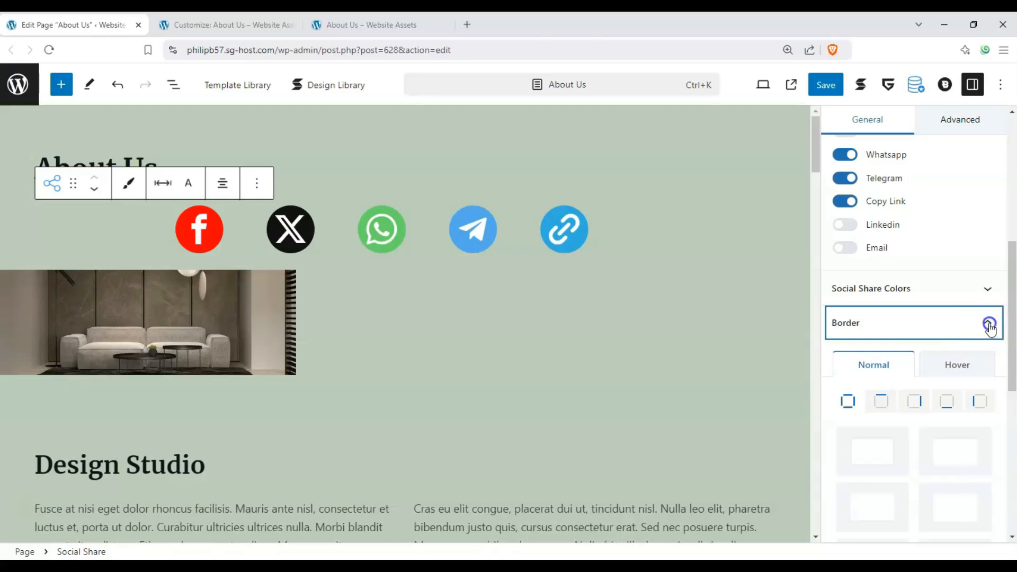
Collapse the Border settings and apply a preset shadow to the share icons' normal state.
{"action": "left_click", "coordinate": [989, 326]}
{"action": "left_click", "coordinate": [989, 426]}
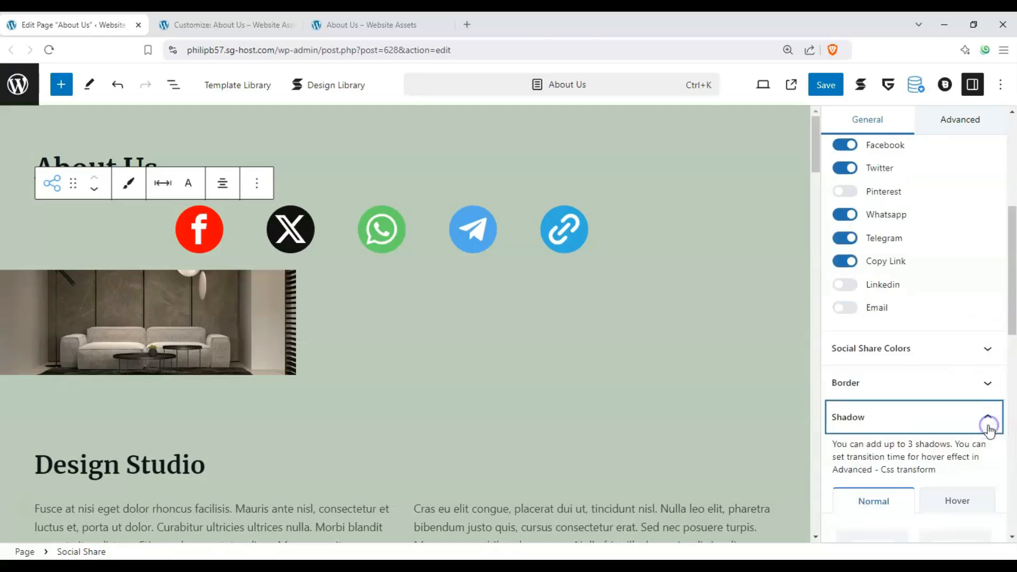
{"action": "left_click", "coordinate": [924, 418]}
{"action": "left_click", "coordinate": [899, 416]}
Choose the last preset shadow for the share icons' hover state and collapse the Shadow settings.
{"action": "left_click", "coordinate": [959, 358]}
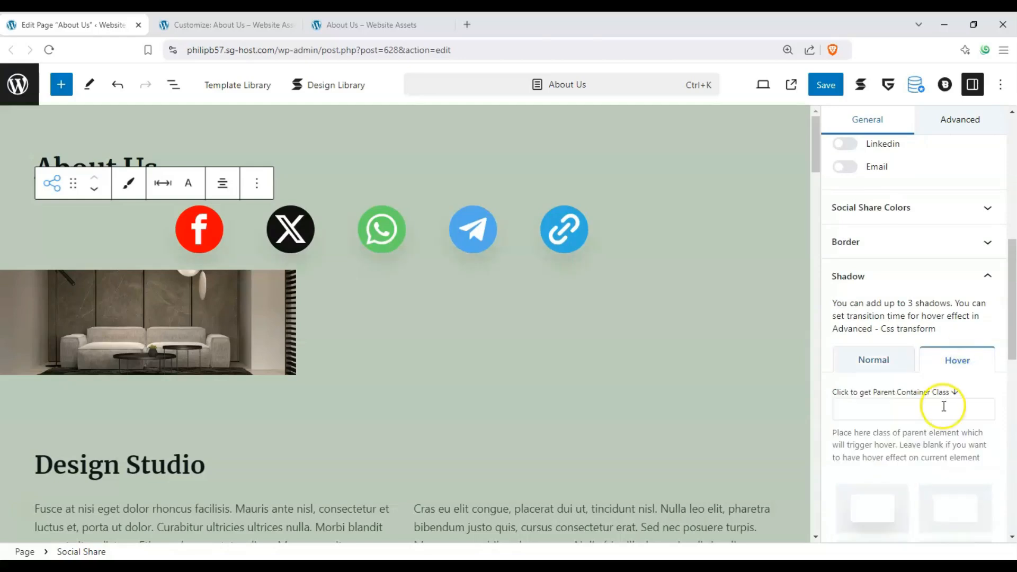
{"action": "scroll", "coordinate": [944, 406], "scroll_direction": "down", "scroll_amount": 2}
{"action": "left_click", "coordinate": [878, 413]}
{"action": "scroll", "coordinate": [896, 415], "scroll_direction": "down", "scroll_amount": 1}
{"action": "left_click", "coordinate": [953, 438]}
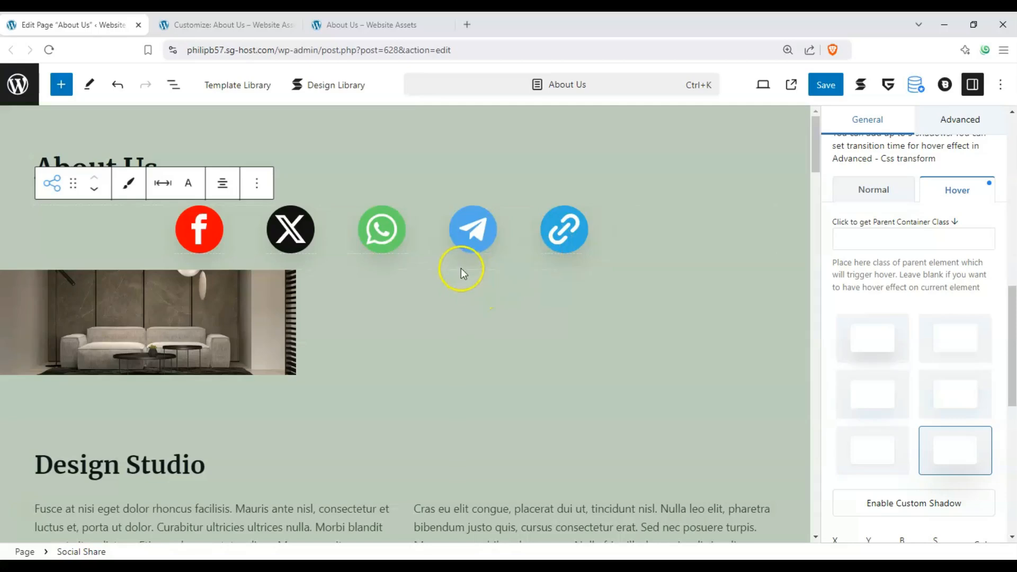
{"action": "scroll", "coordinate": [953, 280], "scroll_direction": "up", "scroll_amount": 1}
{"action": "scroll", "coordinate": [956, 251], "scroll_direction": "up", "scroll_amount": 2}
{"action": "left_click", "coordinate": [970, 196]}
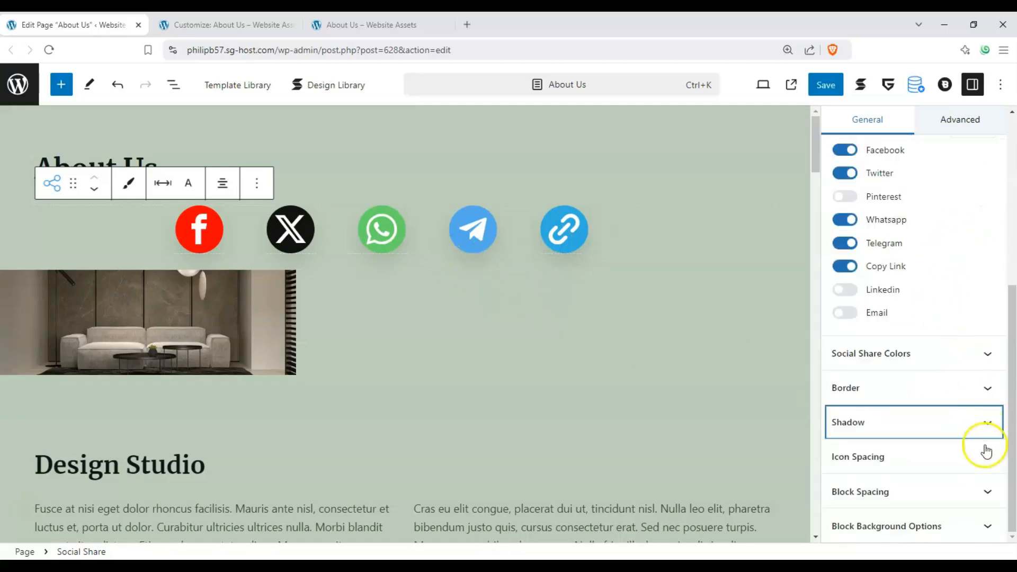
Look over the icon and block spacing options and set the Social Share block's background to theme palette colour A89778.
{"action": "left_click", "coordinate": [986, 449]}
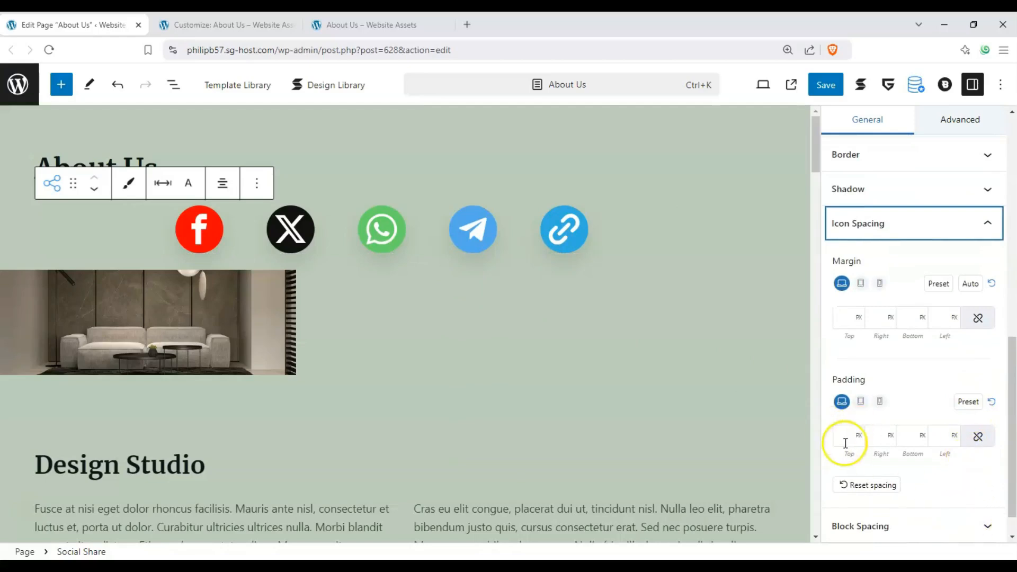
{"action": "left_click", "coordinate": [962, 525]}
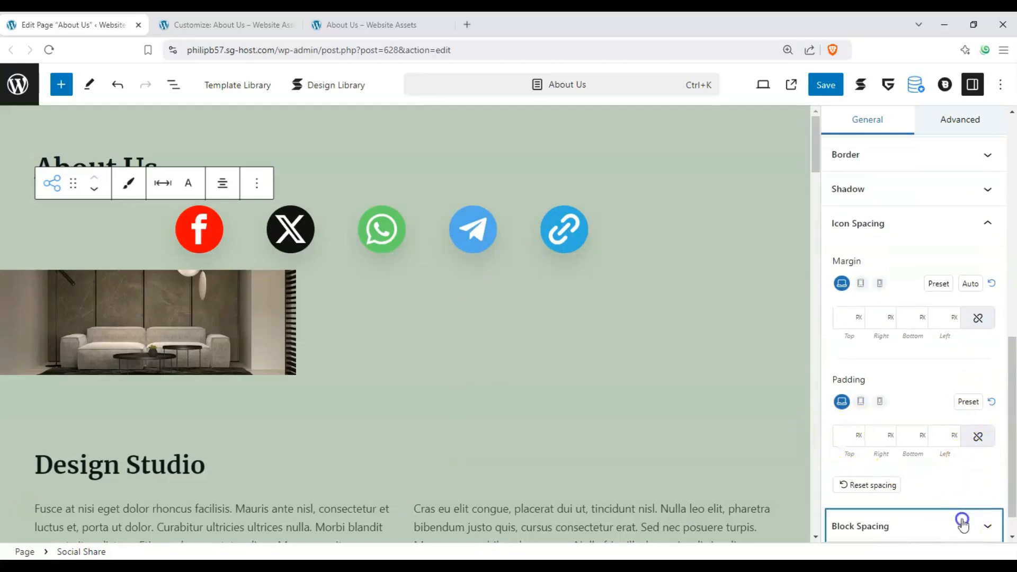
{"action": "left_click", "coordinate": [979, 526]}
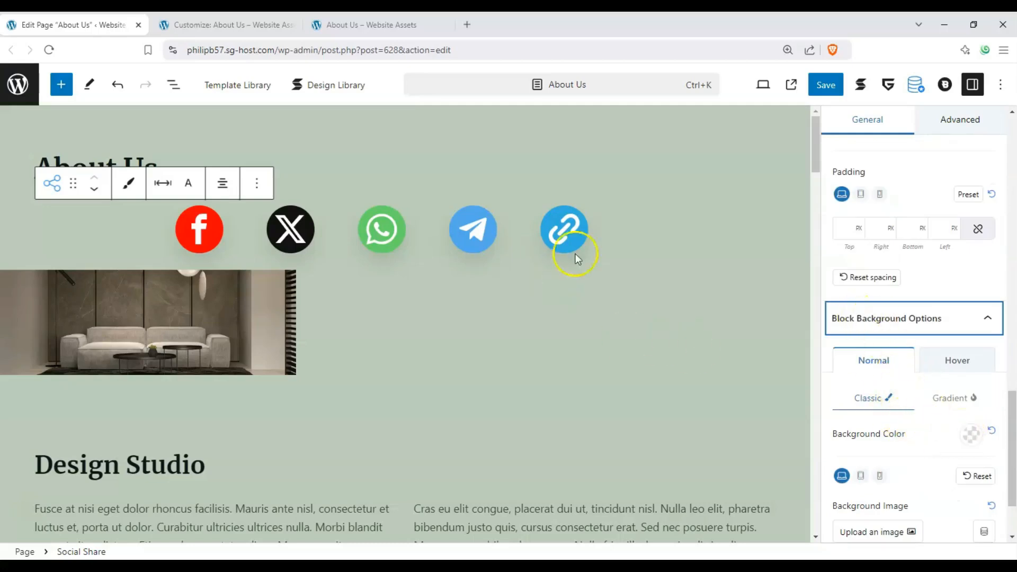
{"action": "left_click", "coordinate": [968, 435]}
{"action": "left_click", "coordinate": [915, 143]}
{"action": "left_click", "coordinate": [959, 109]}
{"action": "left_click", "coordinate": [956, 132]}
{"action": "left_click", "coordinate": [831, 330]}
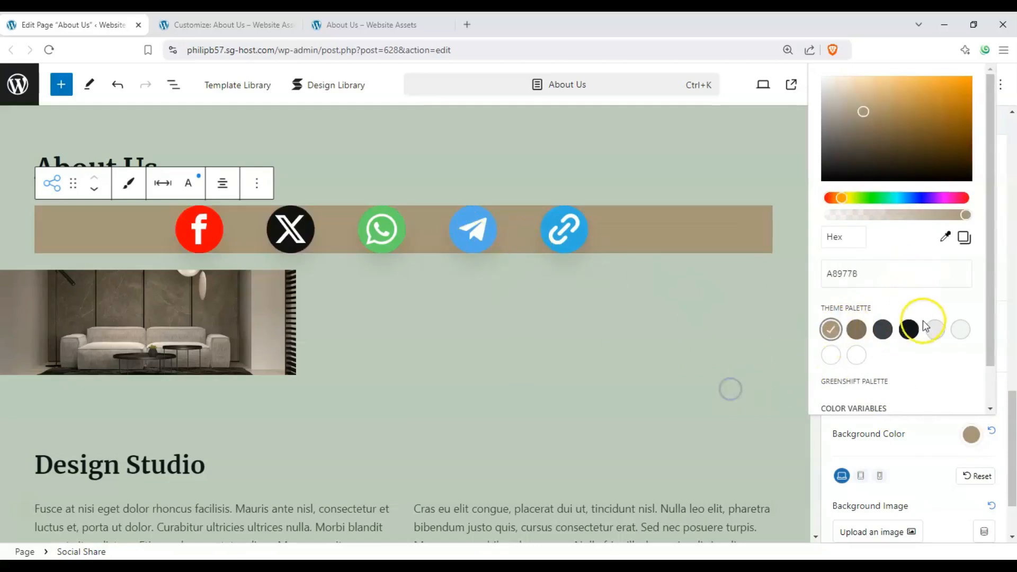
{"action": "left_click", "coordinate": [731, 391]}
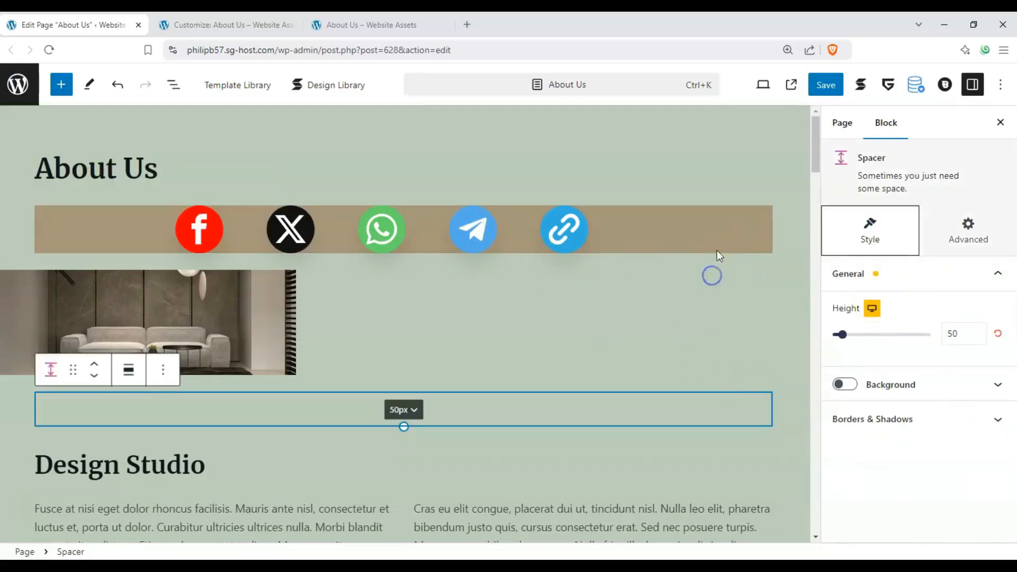
Reselect the Social Share block and set its animation type to Flip Left.
{"action": "left_click", "coordinate": [712, 275]}
{"action": "left_click", "coordinate": [717, 246]}
{"action": "left_click", "coordinate": [624, 233]}
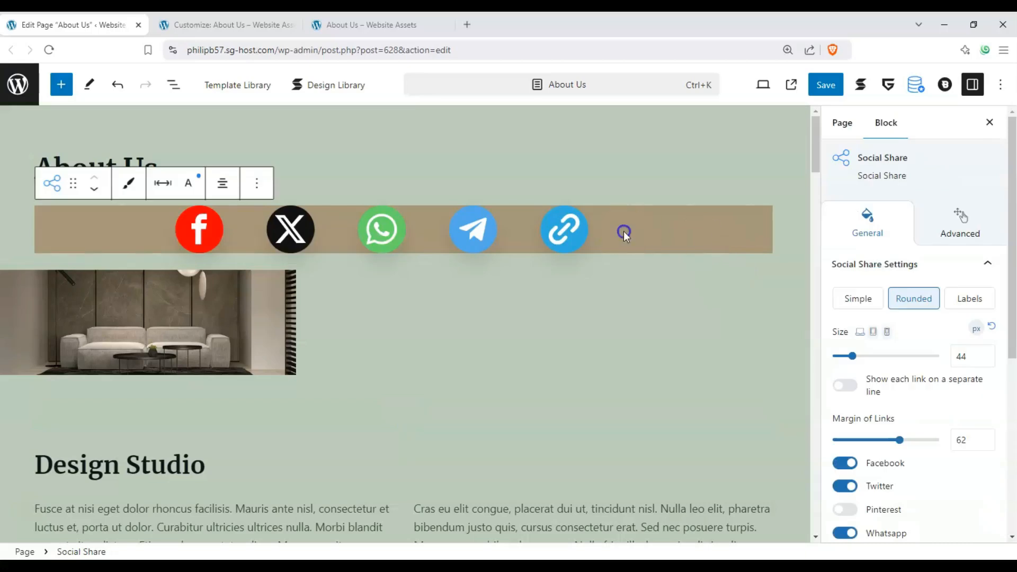
{"action": "left_click", "coordinate": [958, 221]}
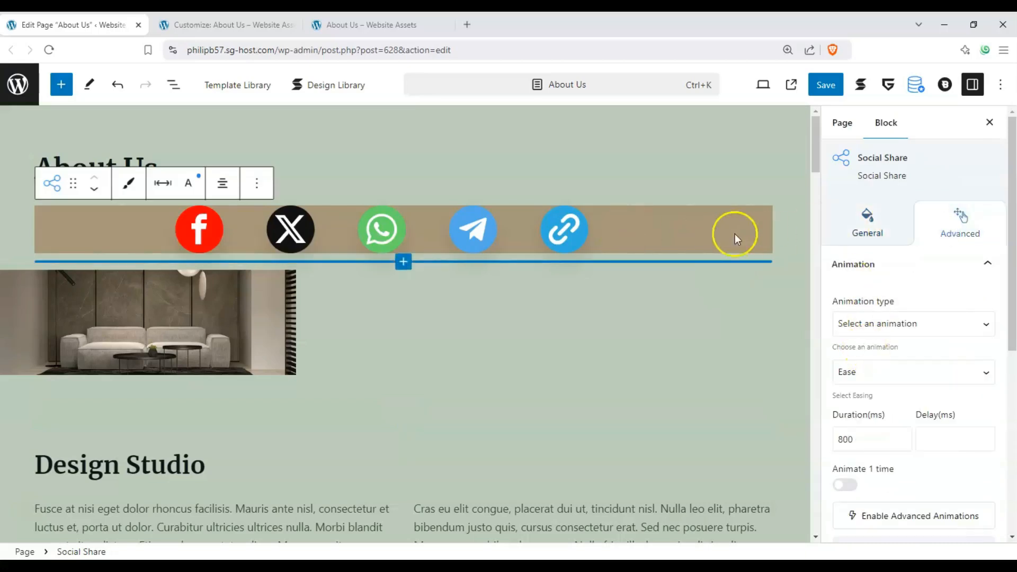
{"action": "left_click", "coordinate": [975, 322]}
{"action": "scroll", "coordinate": [897, 250], "scroll_direction": "down", "scroll_amount": 1}
{"action": "left_click", "coordinate": [881, 222]}
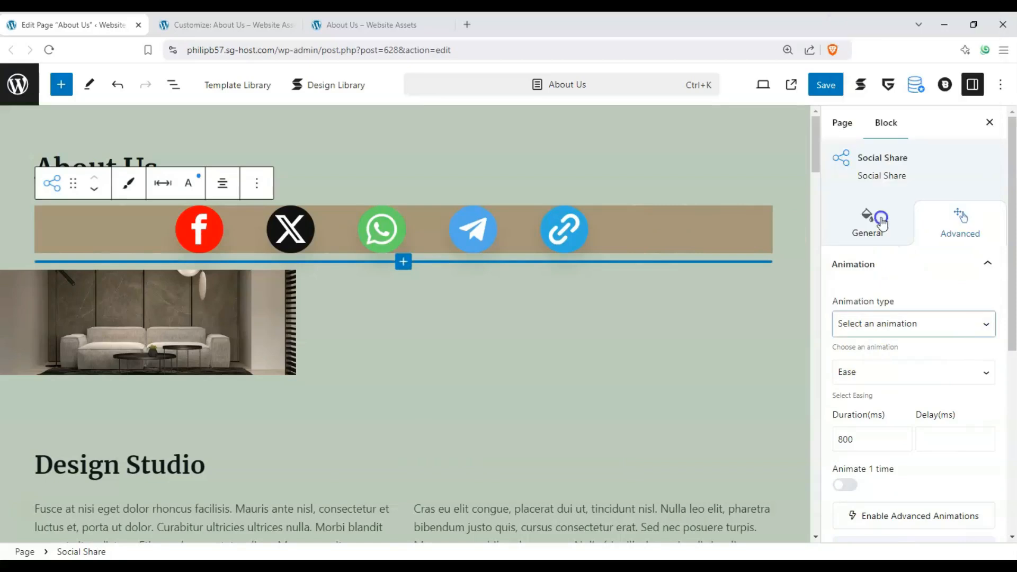
Change the Social Share block's animation type to Zoom Out Right with ease-in-quart easing.
{"action": "left_click", "coordinate": [917, 312]}
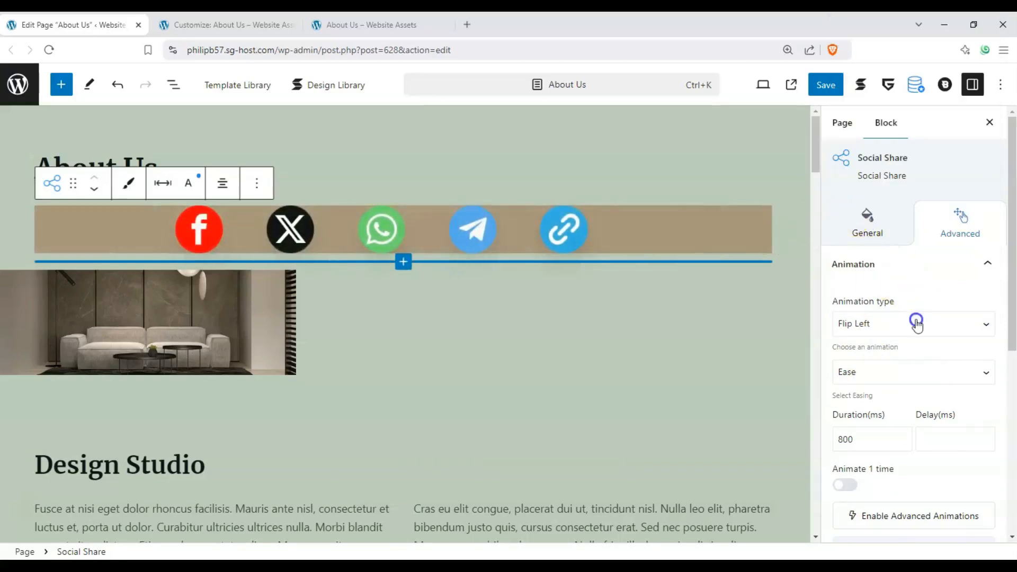
{"action": "scroll", "coordinate": [910, 304], "scroll_direction": "down", "scroll_amount": 5}
{"action": "left_click", "coordinate": [893, 284]}
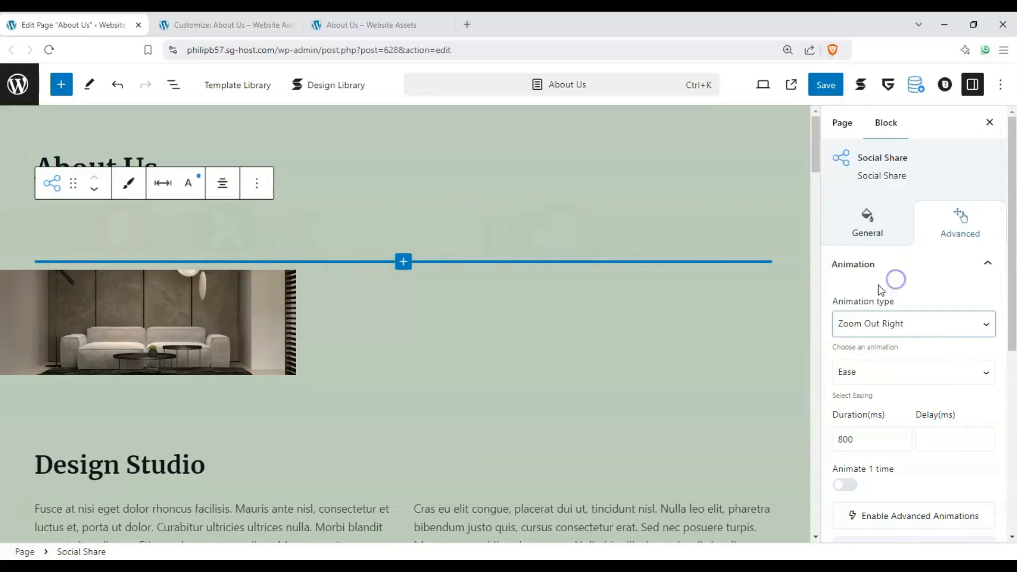
{"action": "left_click", "coordinate": [892, 372]}
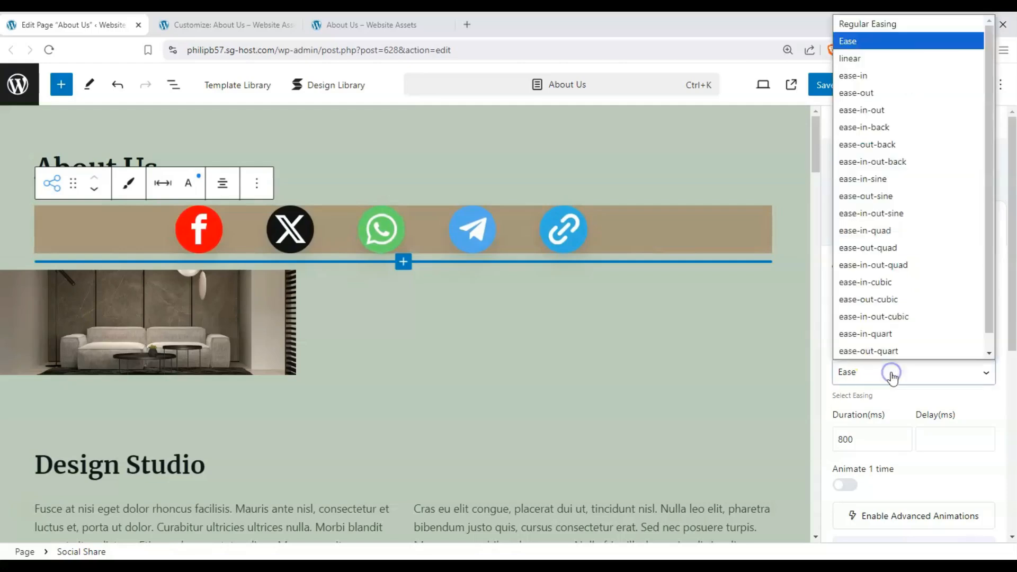
{"action": "left_click", "coordinate": [889, 334]}
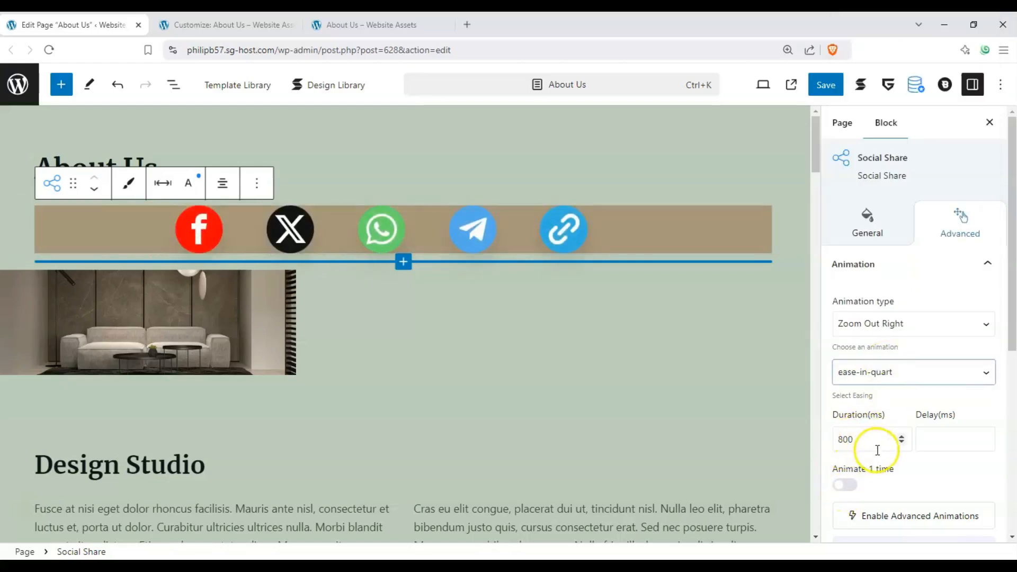
Examine the Social Share block's remaining advanced settings, including advanced animations, visibility and additional CSS classes.
{"action": "scroll", "coordinate": [906, 394], "scroll_direction": "down", "scroll_amount": 2}
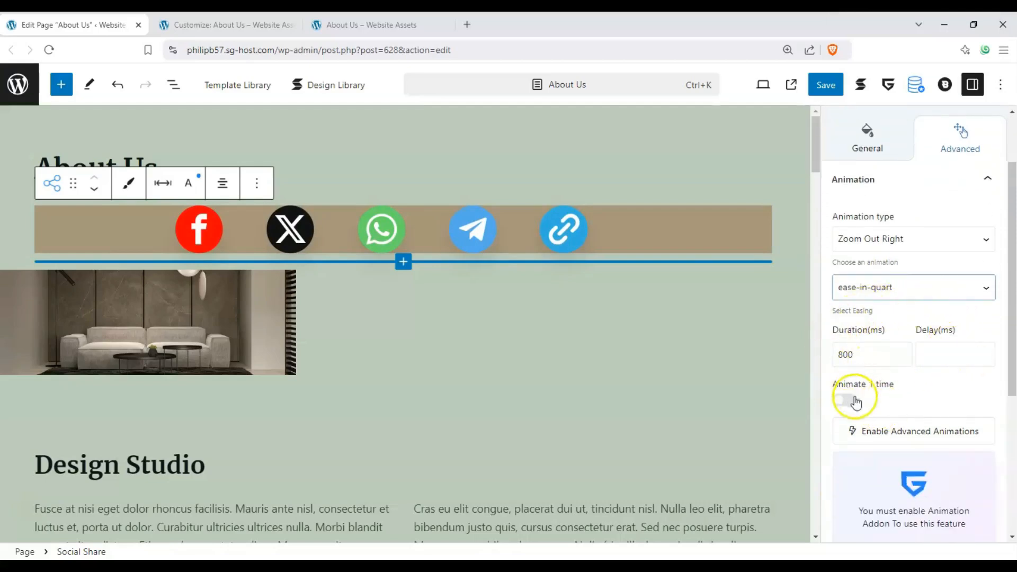
{"action": "scroll", "coordinate": [922, 382], "scroll_direction": "down", "scroll_amount": 2}
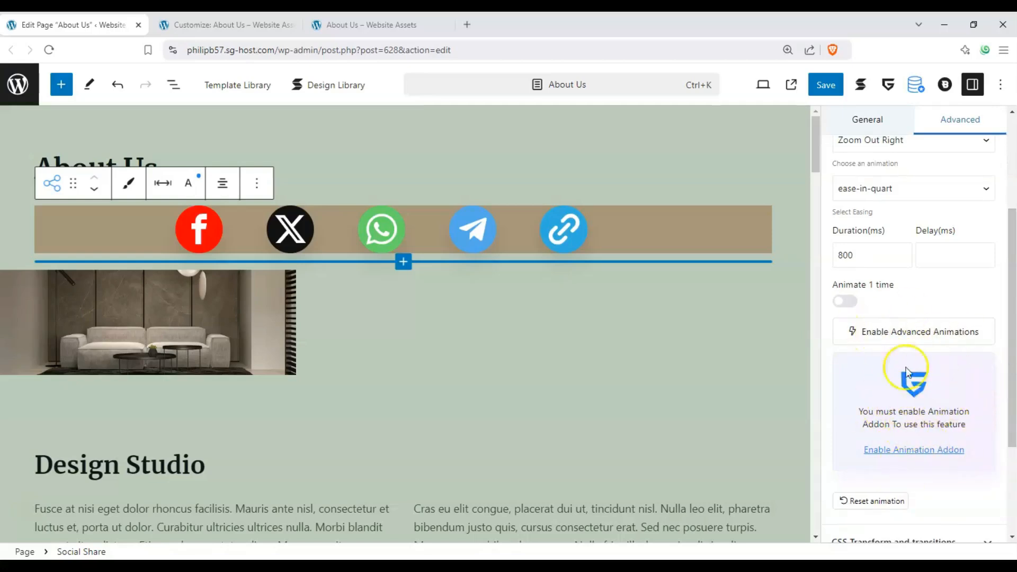
{"action": "scroll", "coordinate": [949, 431], "scroll_direction": "down", "scroll_amount": 3}
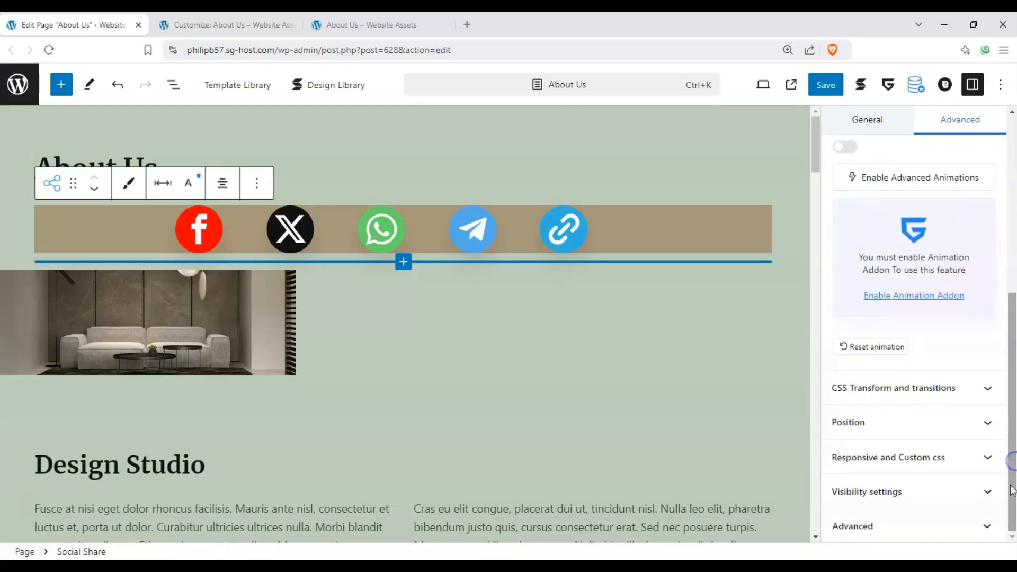
{"action": "left_click", "coordinate": [983, 526]}
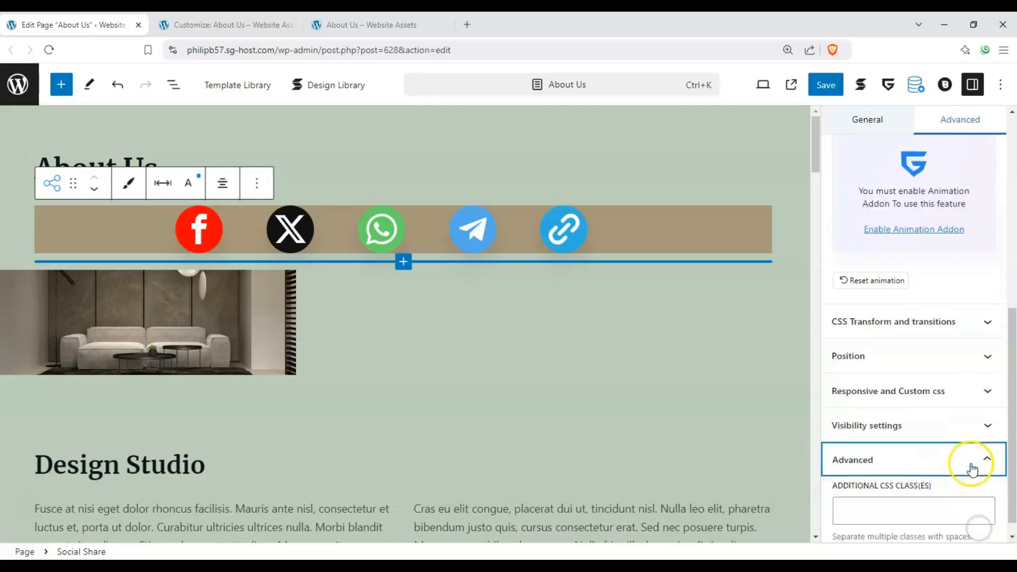
{"action": "left_click", "coordinate": [963, 414]}
{"action": "left_click", "coordinate": [973, 382]}
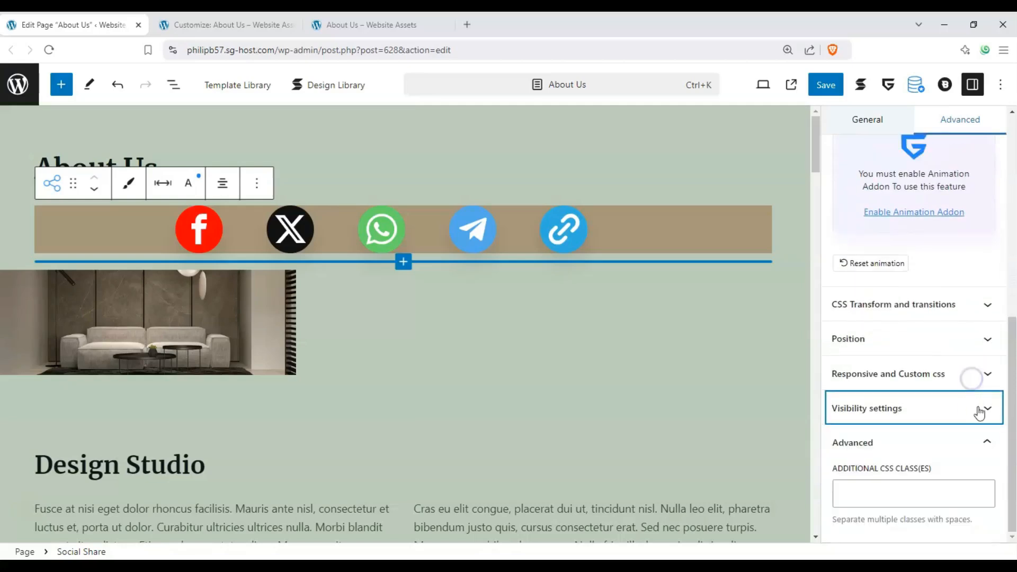
{"action": "left_click", "coordinate": [988, 440]}
{"action": "left_click_drag", "start_coordinate": [1009, 376], "coordinate": [998, 190]}
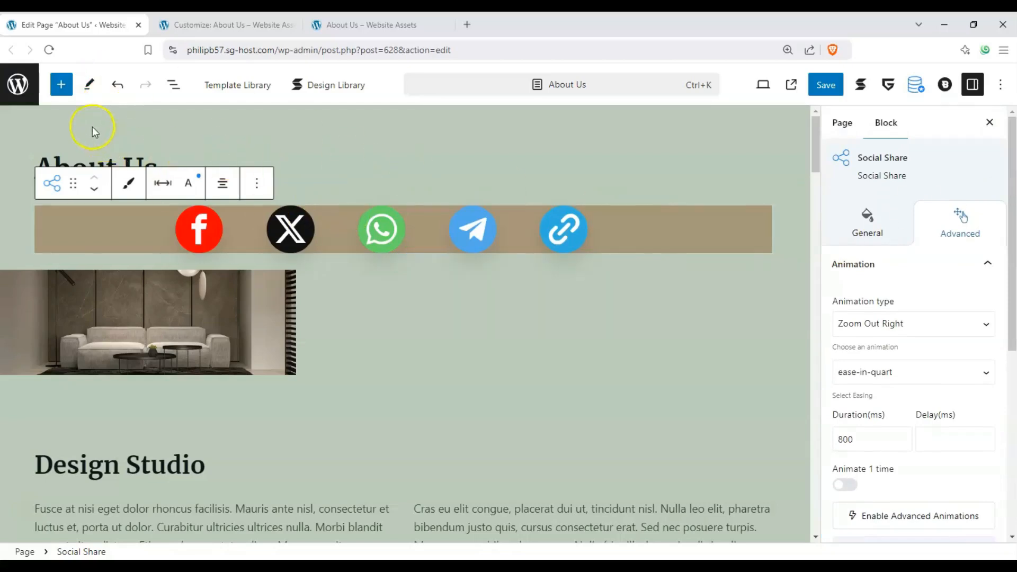
Browse the block library's Stackable, Content Elements and Interactive Elements categories.
{"action": "left_click", "coordinate": [61, 85]}
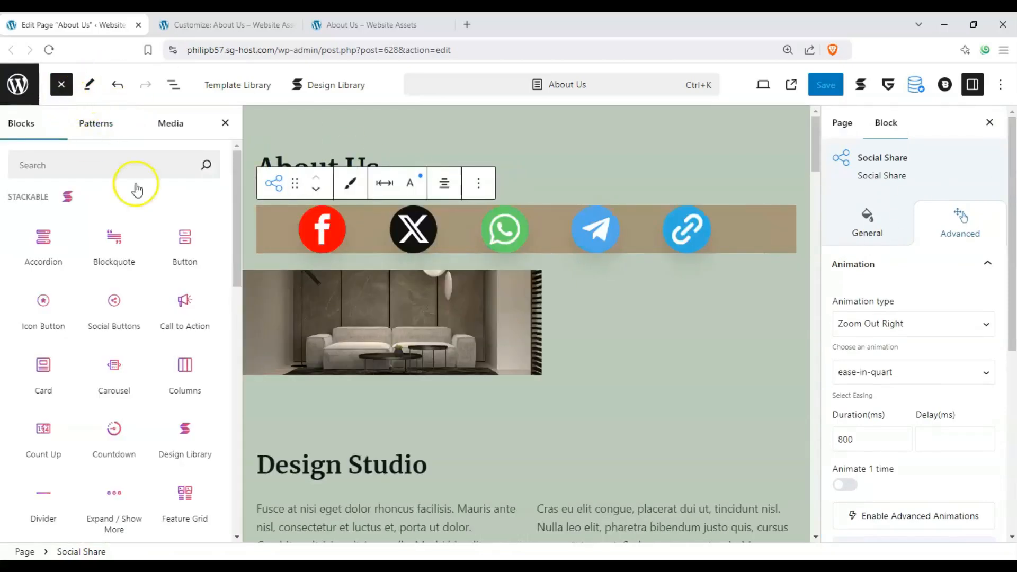
{"action": "scroll", "coordinate": [143, 265], "scroll_direction": "down", "scroll_amount": 1}
{"action": "scroll", "coordinate": [147, 269], "scroll_direction": "down", "scroll_amount": 1}
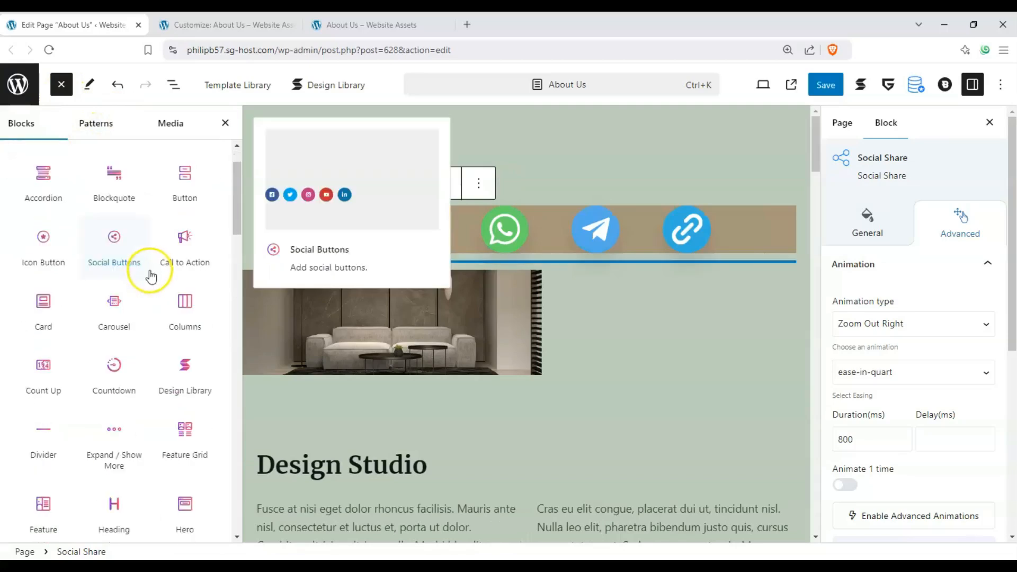
{"action": "scroll", "coordinate": [154, 413], "scroll_direction": "down", "scroll_amount": 2}
{"action": "scroll", "coordinate": [154, 412], "scroll_direction": "down", "scroll_amount": 3}
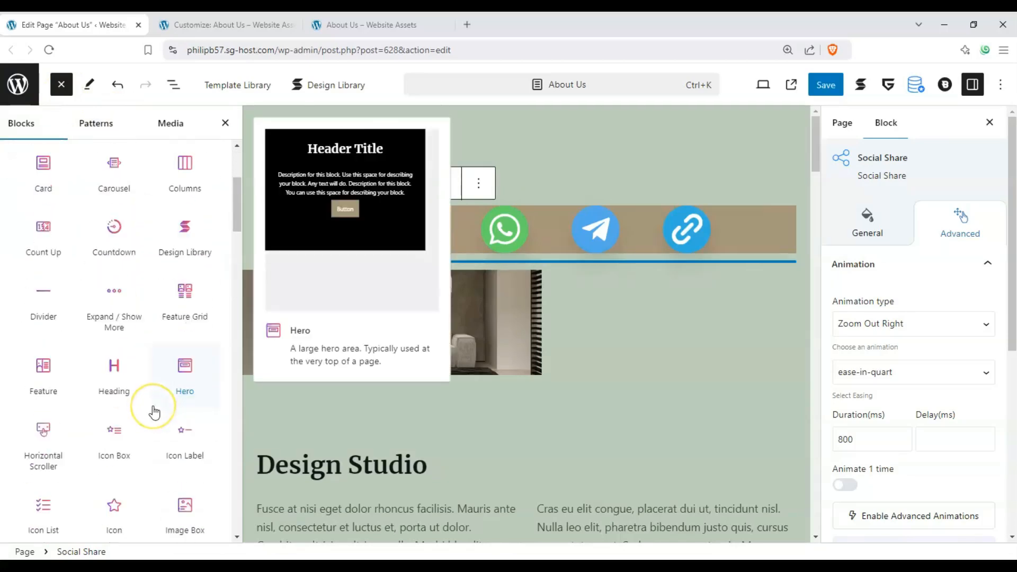
{"action": "scroll", "coordinate": [154, 412], "scroll_direction": "down", "scroll_amount": 2}
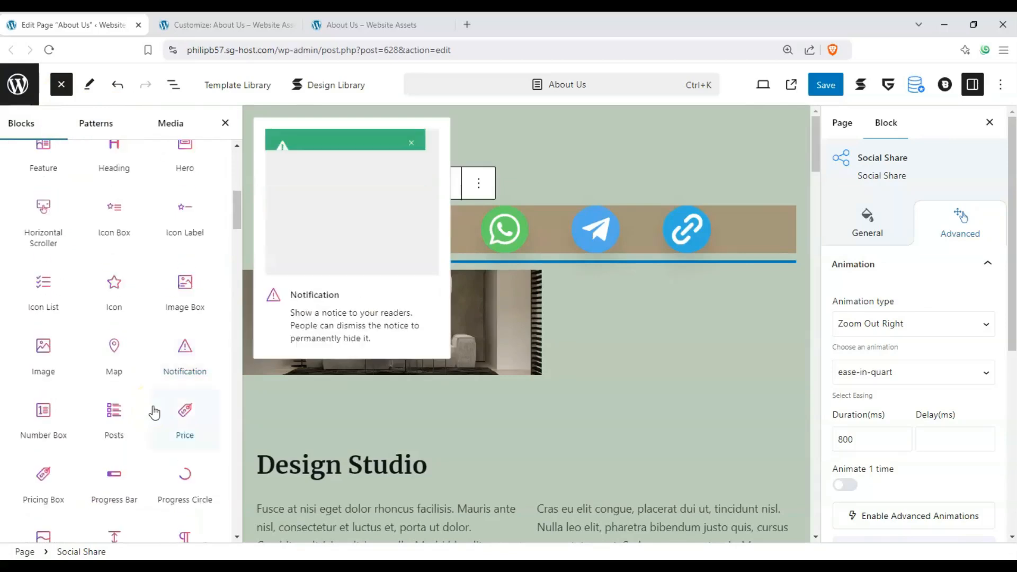
{"action": "scroll", "coordinate": [154, 412], "scroll_direction": "down", "scroll_amount": 2}
{"action": "scroll", "coordinate": [154, 412], "scroll_direction": "down", "scroll_amount": 2}
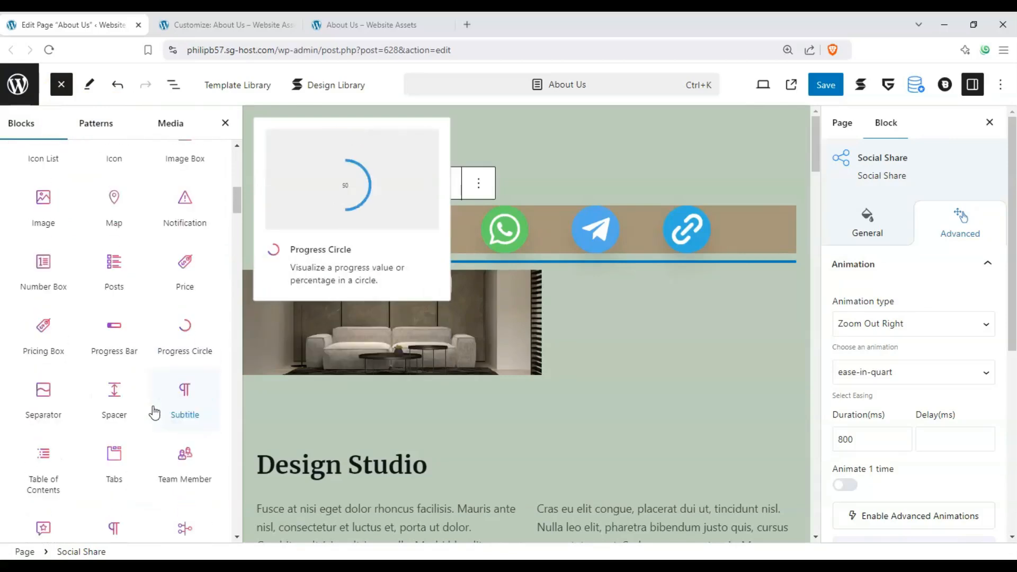
{"action": "scroll", "coordinate": [154, 412], "scroll_direction": "down", "scroll_amount": 4}
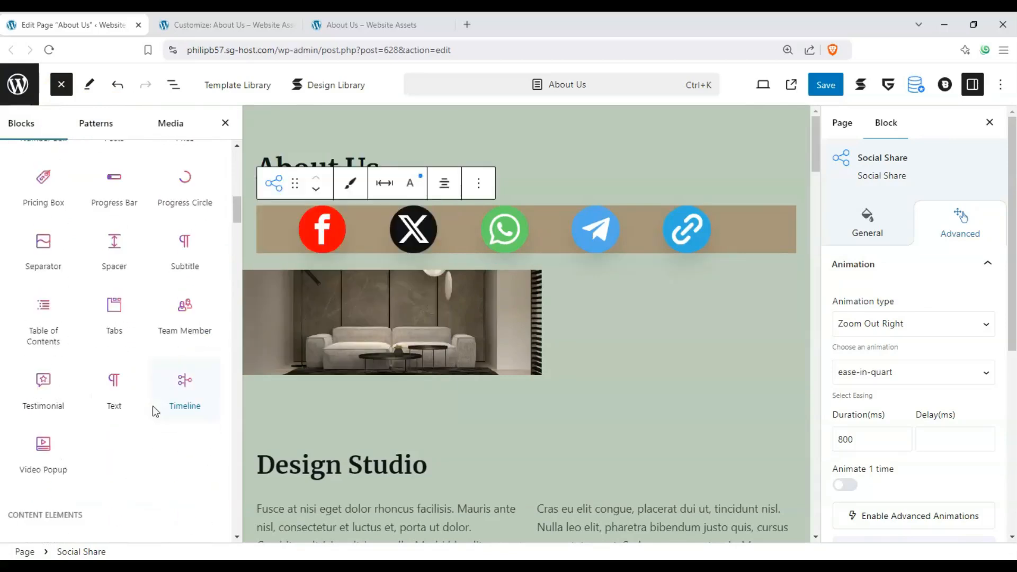
{"action": "scroll", "coordinate": [181, 288], "scroll_direction": "down", "scroll_amount": 2}
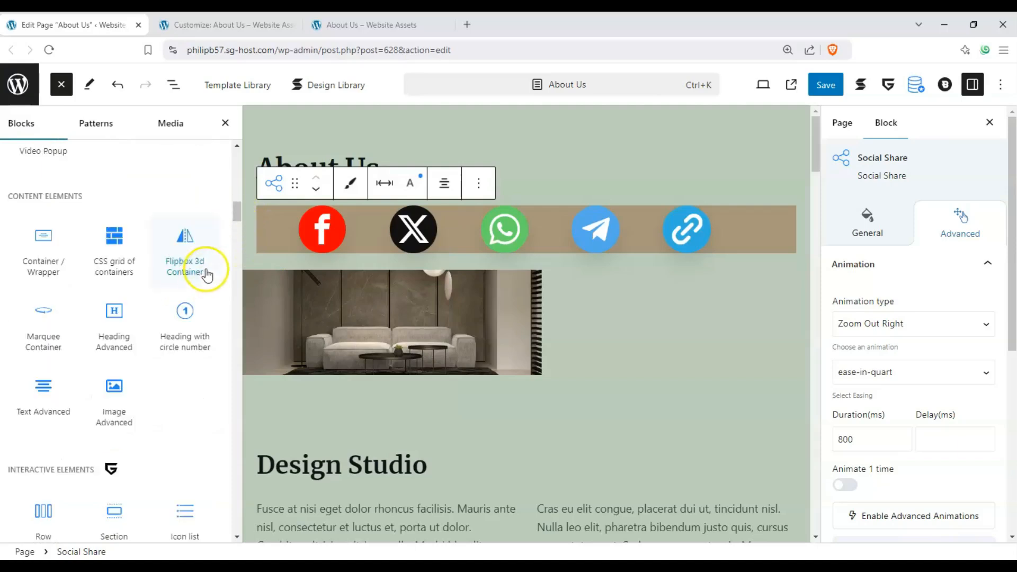
{"action": "scroll", "coordinate": [223, 249], "scroll_direction": "down", "scroll_amount": 3}
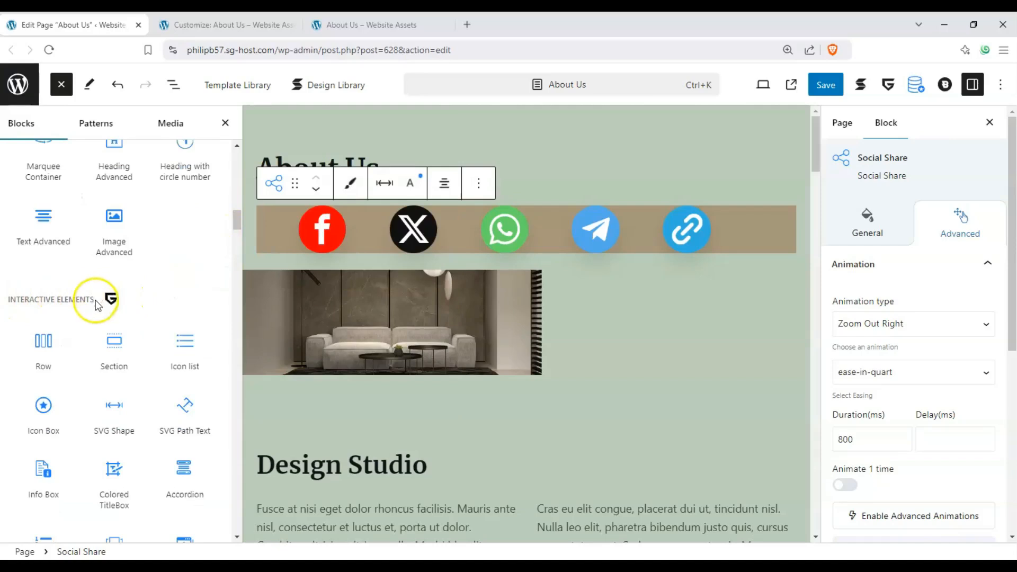
{"action": "left_click_drag", "start_coordinate": [238, 227], "coordinate": [237, 157]}
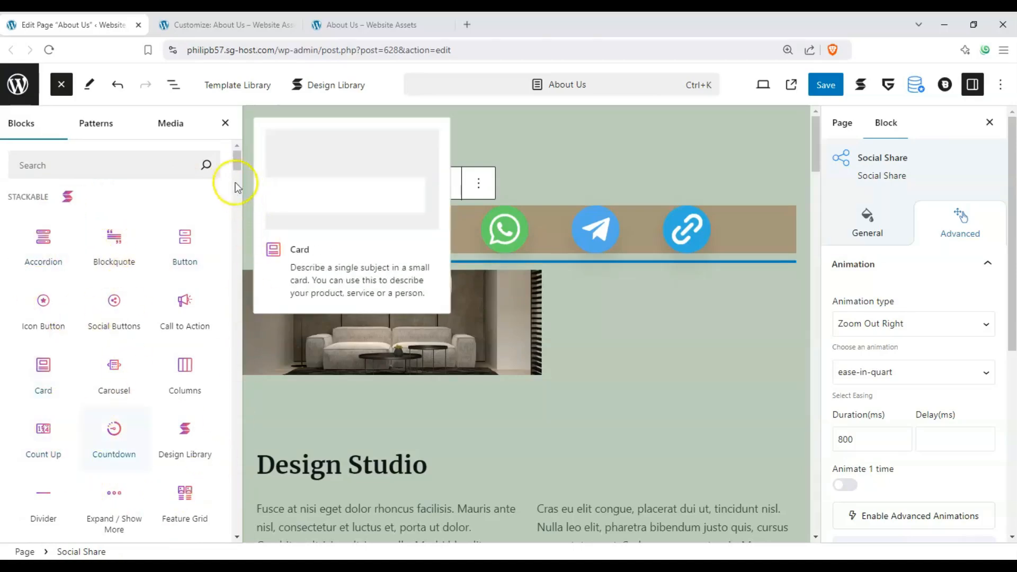
Insert a Socials block between the share icons and the sofa image.
{"action": "left_click_drag", "start_coordinate": [236, 164], "coordinate": [241, 352]}
{"action": "left_click_drag", "start_coordinate": [189, 271], "coordinate": [543, 255]}
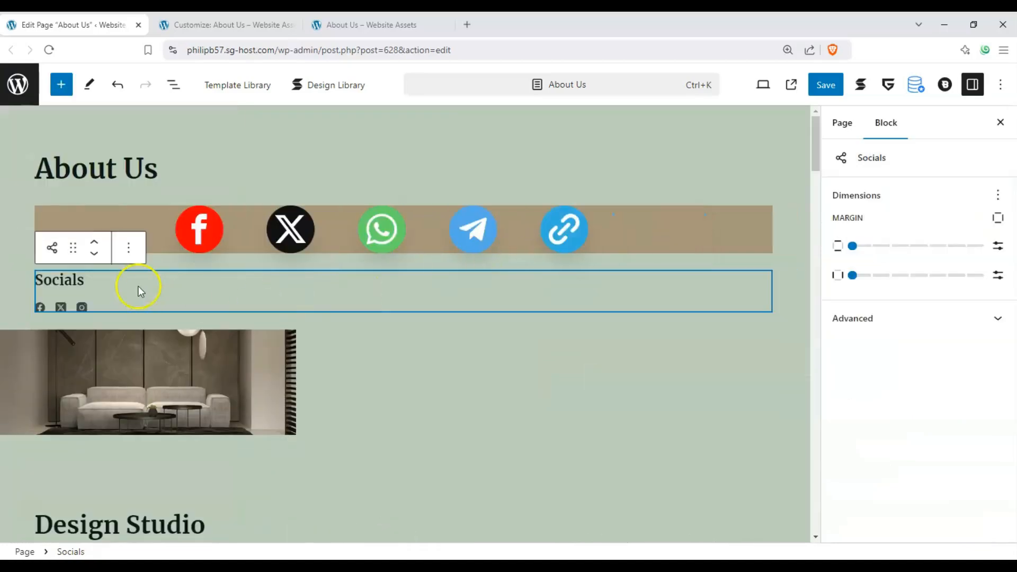
{"action": "left_click", "coordinate": [147, 288]}
Add the Alignable and Discord channels to the Socials block's icons.
{"action": "left_click", "coordinate": [81, 306]}
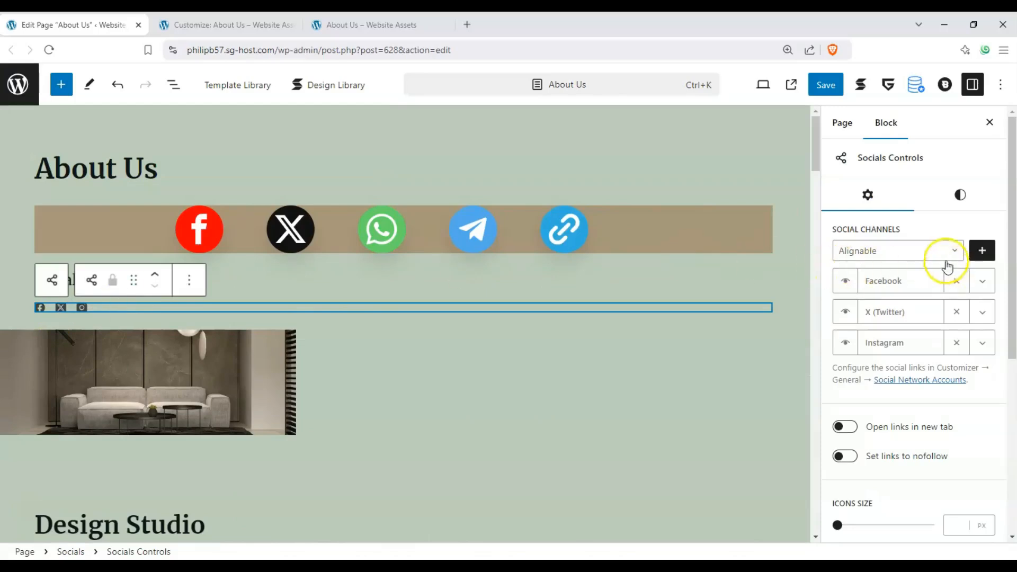
{"action": "left_click", "coordinate": [982, 250]}
{"action": "left_click", "coordinate": [954, 252]}
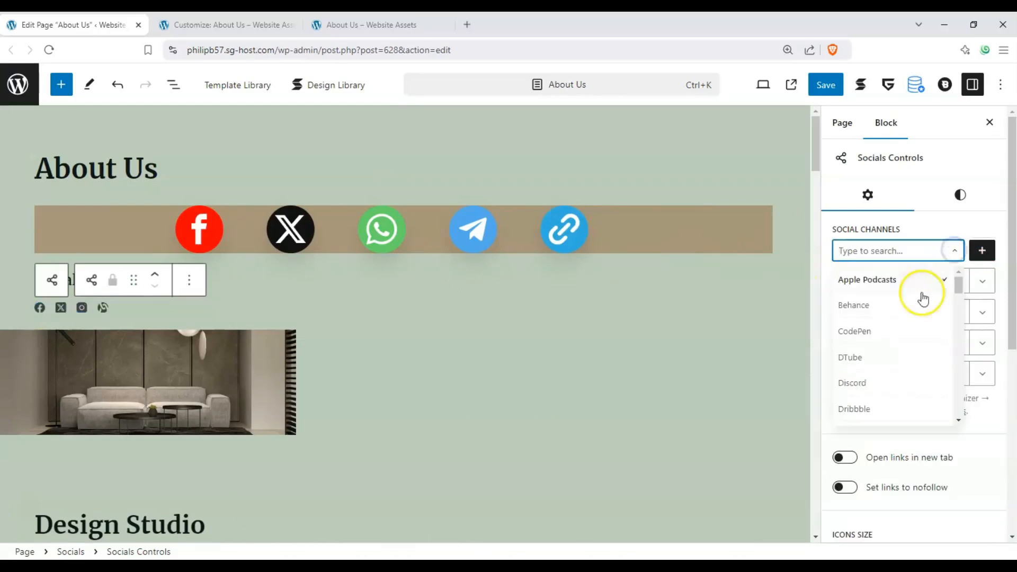
{"action": "scroll", "coordinate": [874, 357], "scroll_direction": "down", "scroll_amount": 2}
{"action": "scroll", "coordinate": [868, 354], "scroll_direction": "up", "scroll_amount": 1}
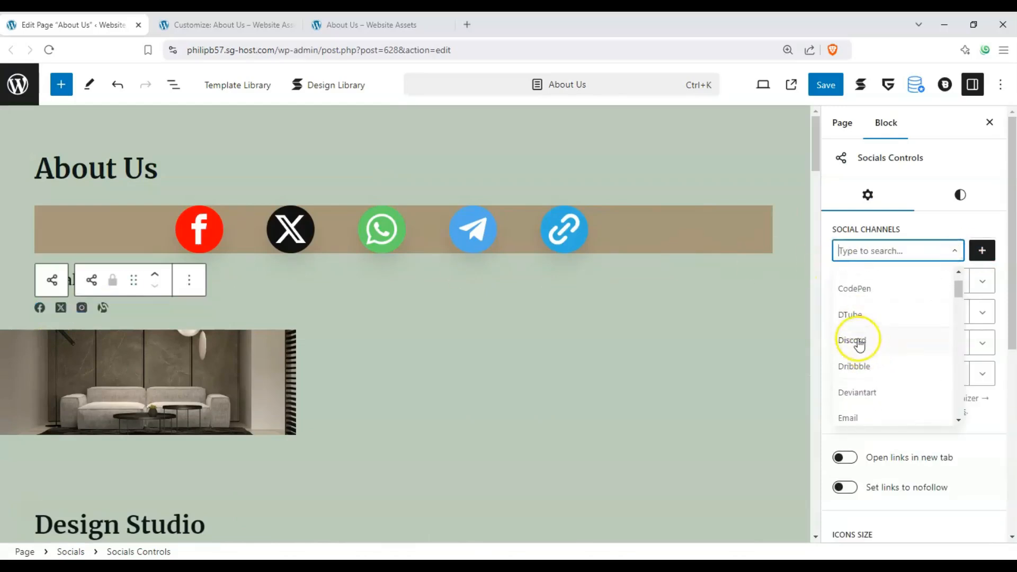
{"action": "left_click", "coordinate": [859, 339]}
{"action": "left_click", "coordinate": [983, 251]}
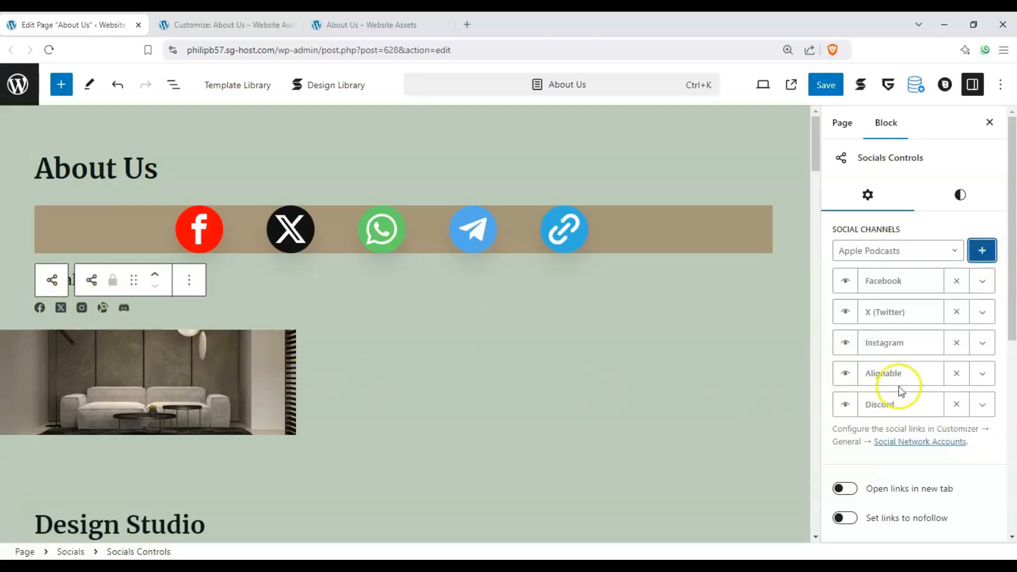
Set the Socials icons' size to 45 px and their spacing to 34 px.
{"action": "scroll", "coordinate": [897, 388], "scroll_direction": "down", "scroll_amount": 2}
{"action": "left_click", "coordinate": [842, 425]}
{"action": "left_click", "coordinate": [842, 426]}
{"action": "scroll", "coordinate": [859, 466], "scroll_direction": "down", "scroll_amount": 1}
{"action": "left_click_drag", "start_coordinate": [863, 485], "coordinate": [915, 483]}
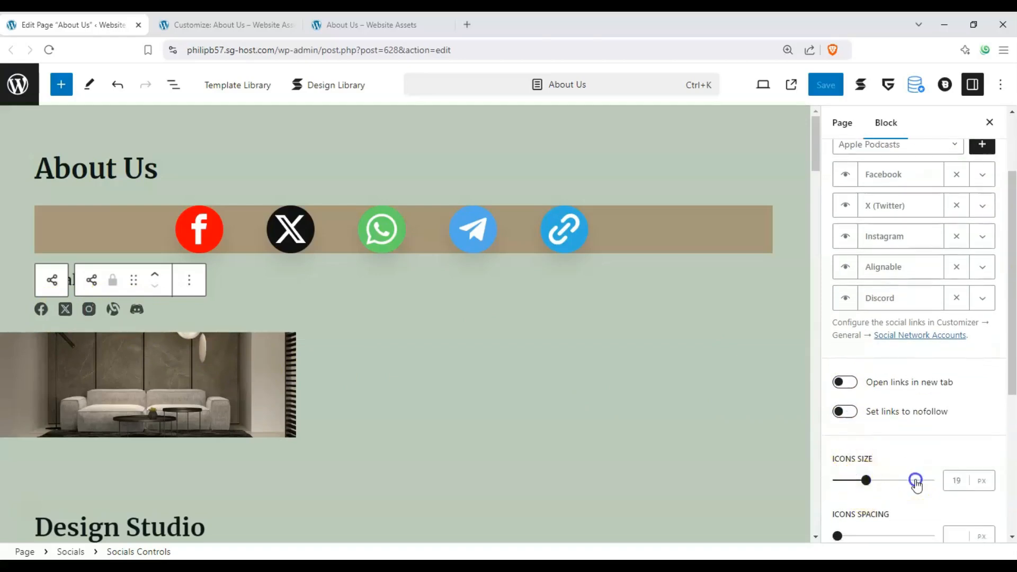
{"action": "scroll", "coordinate": [890, 485], "scroll_direction": "down", "scroll_amount": 2}
{"action": "left_click", "coordinate": [895, 452]}
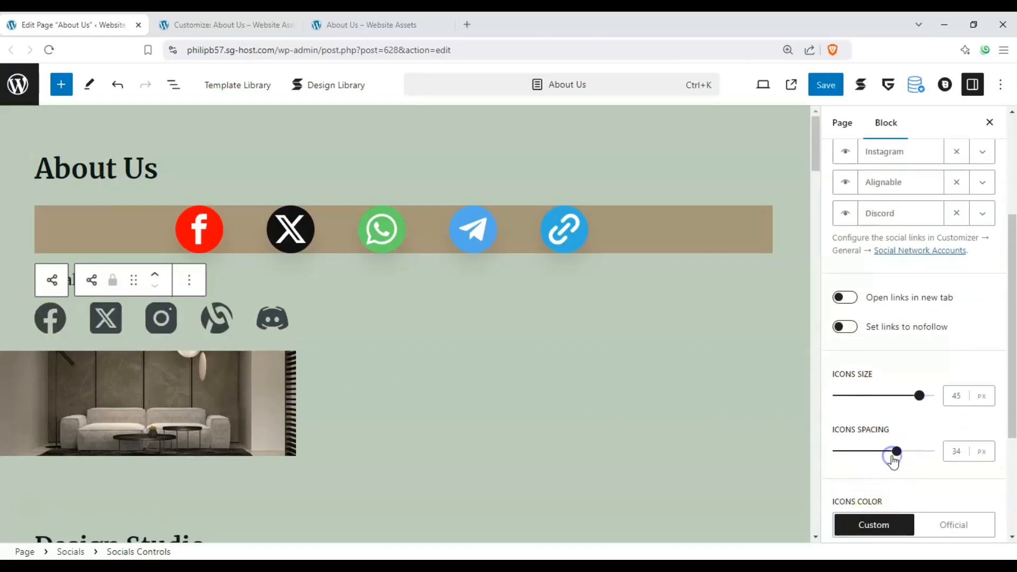
Set the Socials icons' hover colour to Vivid red.
{"action": "scroll", "coordinate": [895, 462], "scroll_direction": "down", "scroll_amount": 2}
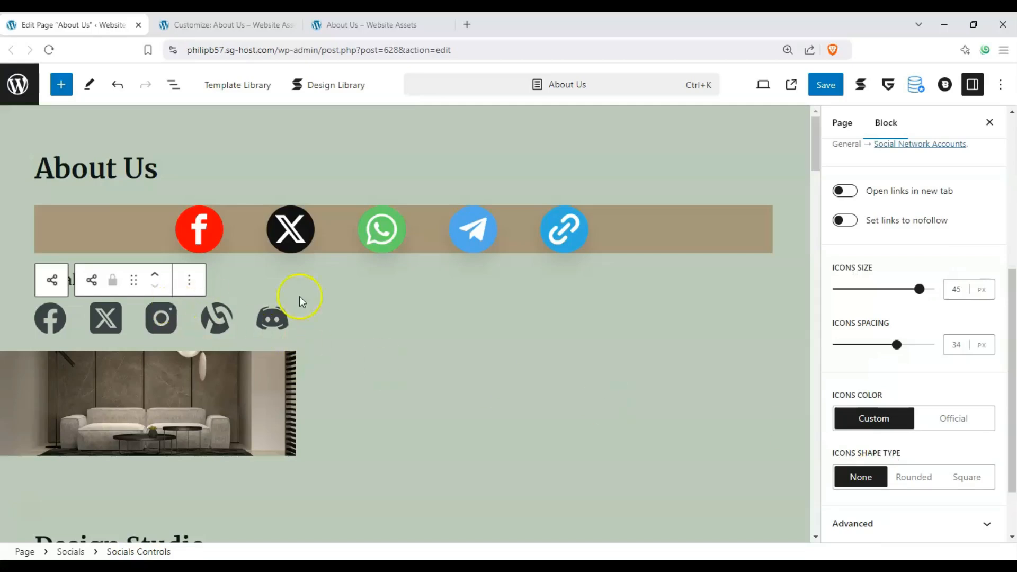
{"action": "scroll", "coordinate": [205, 302], "scroll_direction": "down", "scroll_amount": 2}
{"action": "scroll", "coordinate": [849, 387], "scroll_direction": "down", "scroll_amount": 2}
{"action": "left_click", "coordinate": [938, 443]}
{"action": "scroll", "coordinate": [911, 400], "scroll_direction": "up", "scroll_amount": 7}
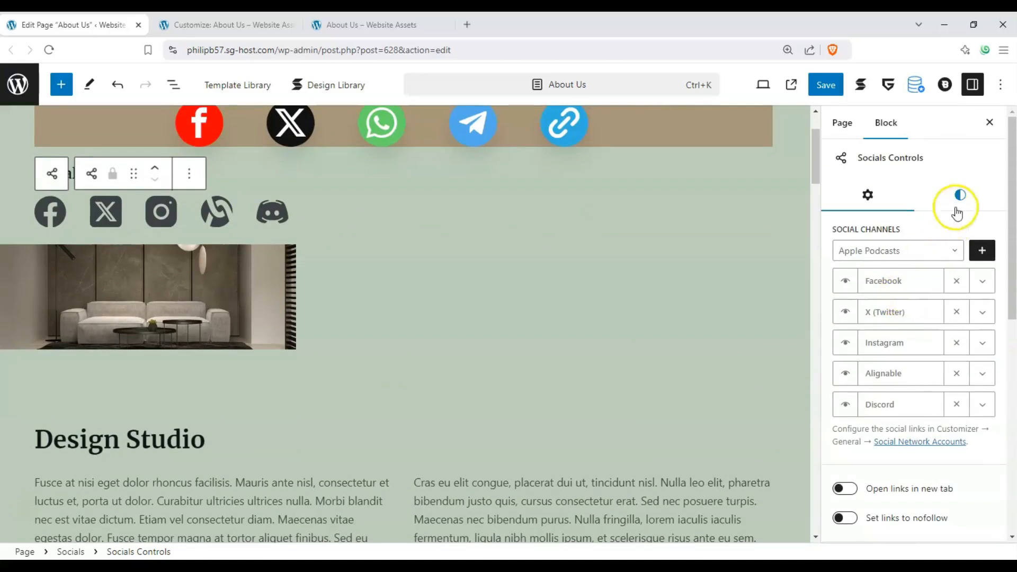
{"action": "left_click", "coordinate": [956, 212]}
{"action": "scroll", "coordinate": [628, 268], "scroll_direction": "up", "scroll_amount": 1}
{"action": "left_click", "coordinate": [869, 298]}
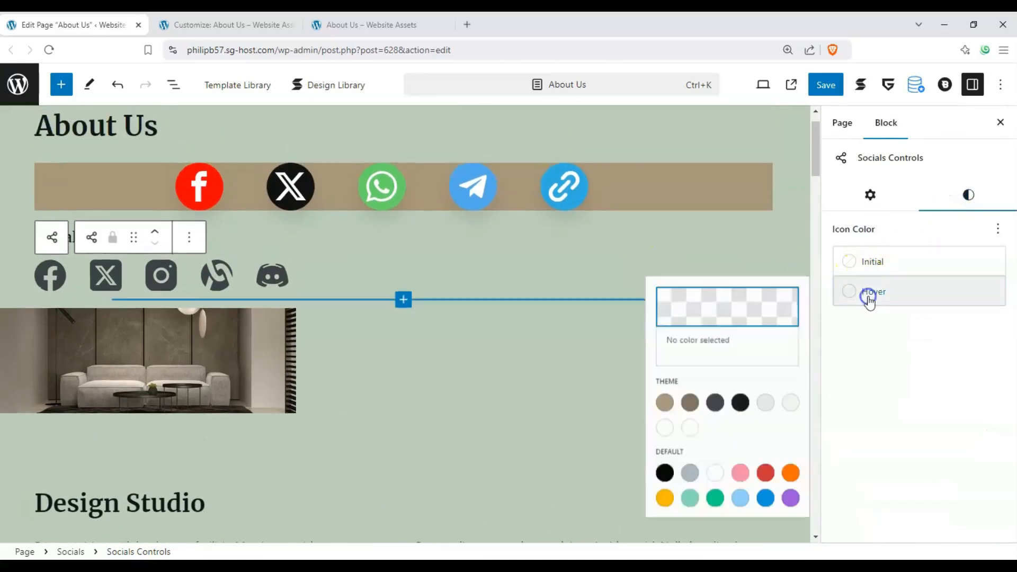
{"action": "left_click", "coordinate": [758, 495]}
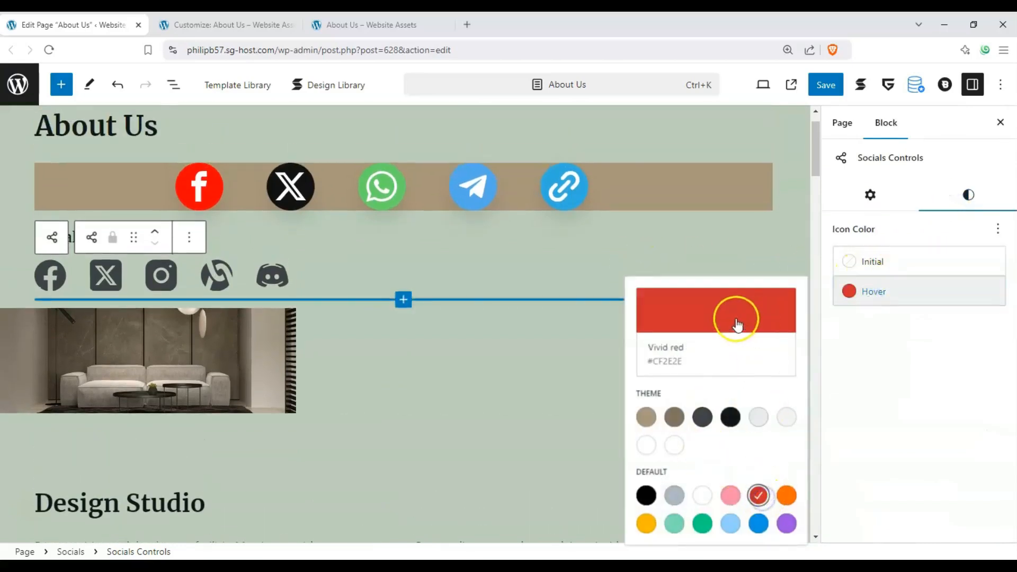
{"action": "left_click", "coordinate": [266, 274]}
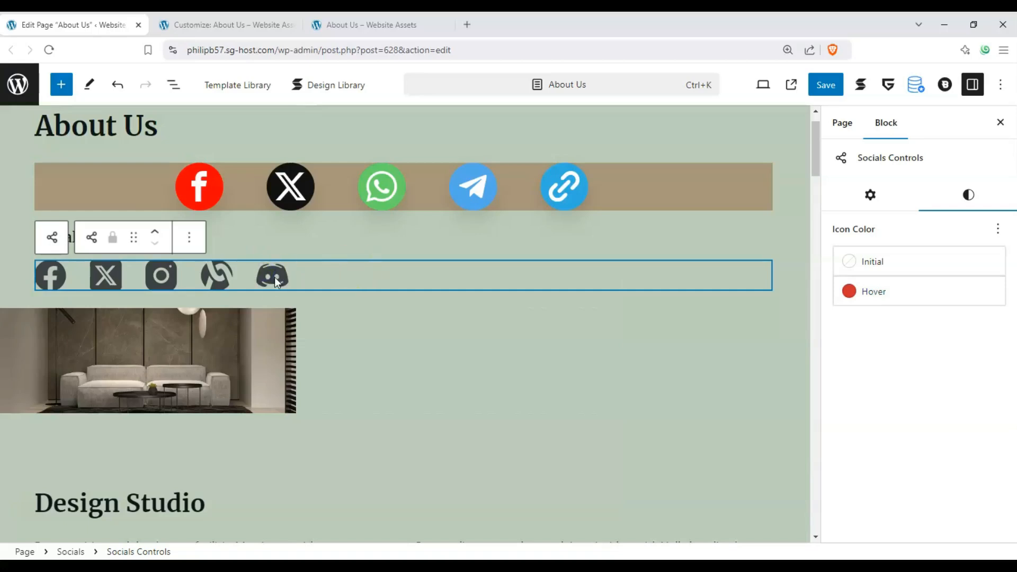
Set the Socials icons' initial colour to Luminous vivid amber.
{"action": "left_click", "coordinate": [861, 264]}
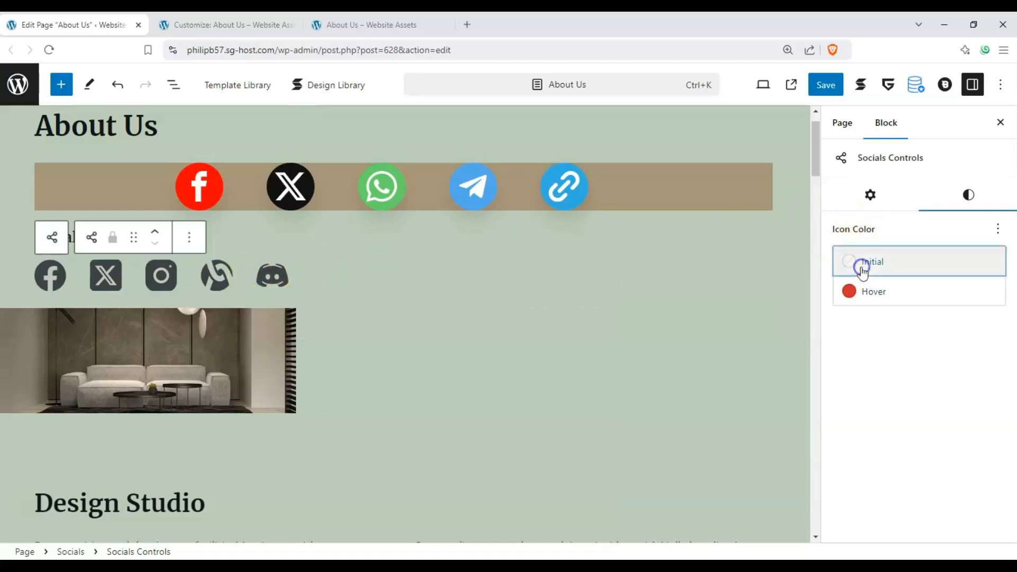
{"action": "left_click", "coordinate": [647, 495]}
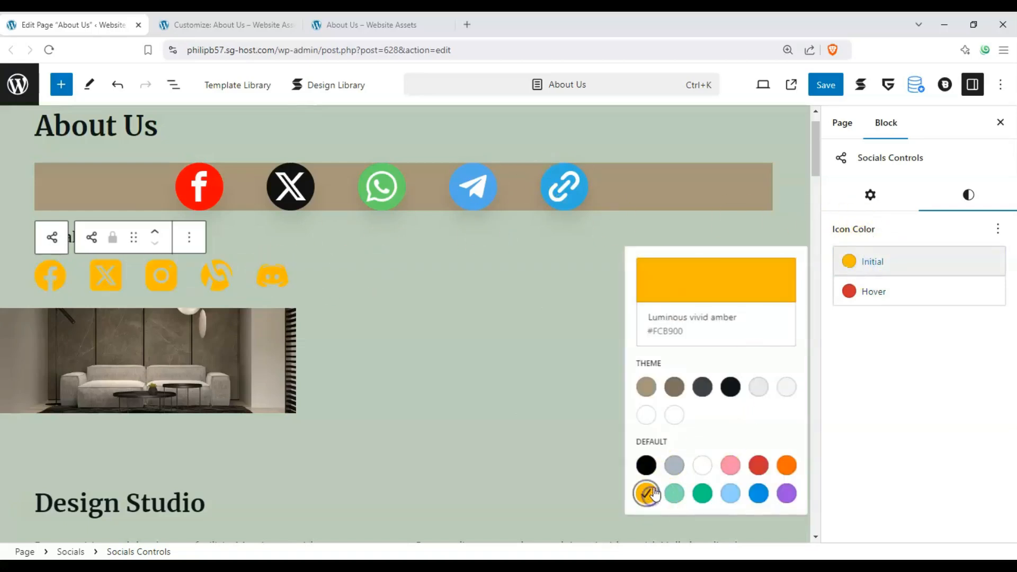
{"action": "left_click", "coordinate": [358, 274]}
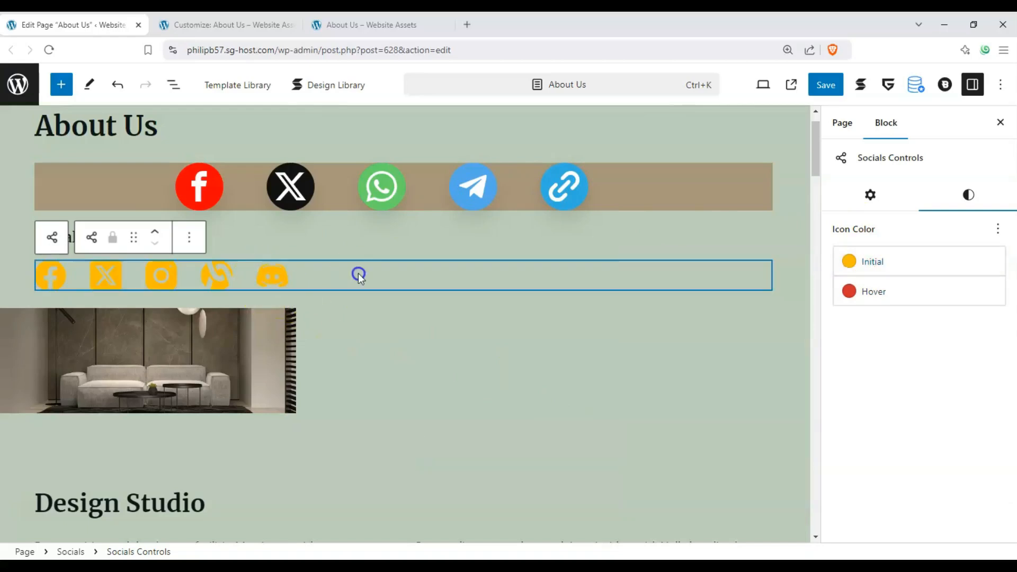
Give the Socials icons a Square shape with a Solid fill.
{"action": "left_click", "coordinate": [862, 200]}
{"action": "scroll", "coordinate": [907, 265], "scroll_direction": "down", "scroll_amount": 10}
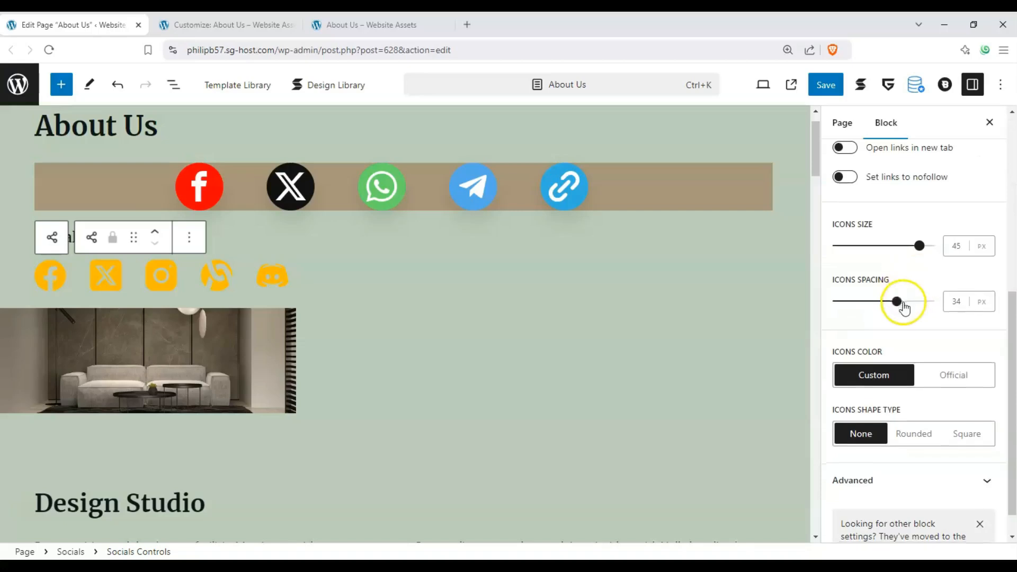
{"action": "scroll", "coordinate": [914, 305], "scroll_direction": "down", "scroll_amount": 1}
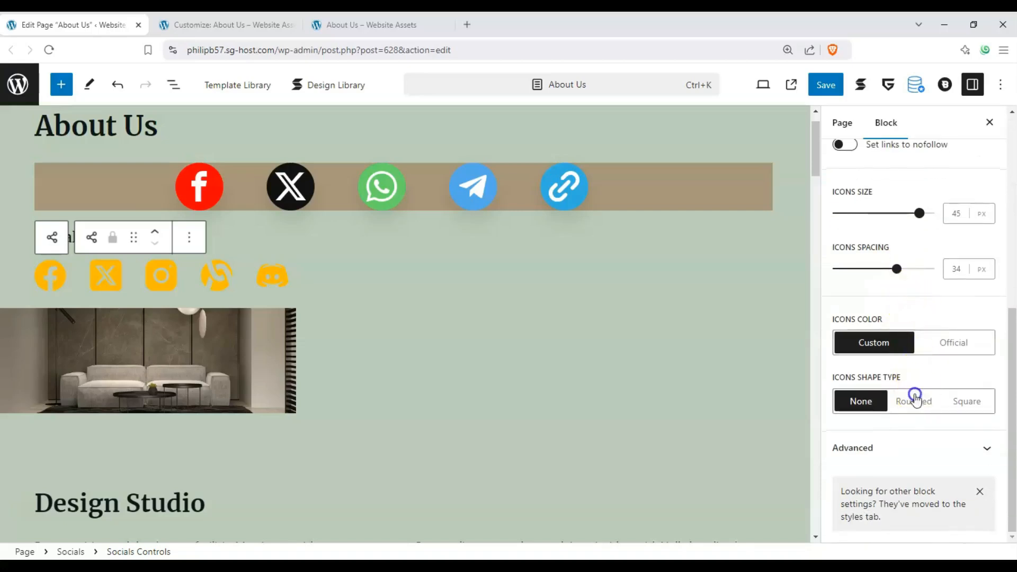
{"action": "left_click", "coordinate": [914, 399]}
{"action": "left_click", "coordinate": [964, 404]}
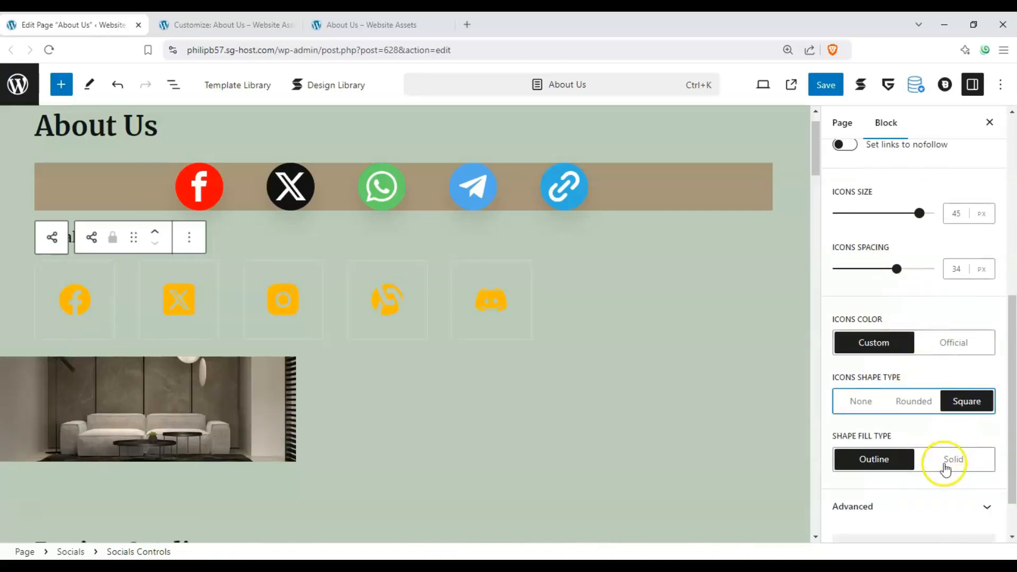
{"action": "left_click", "coordinate": [949, 468]}
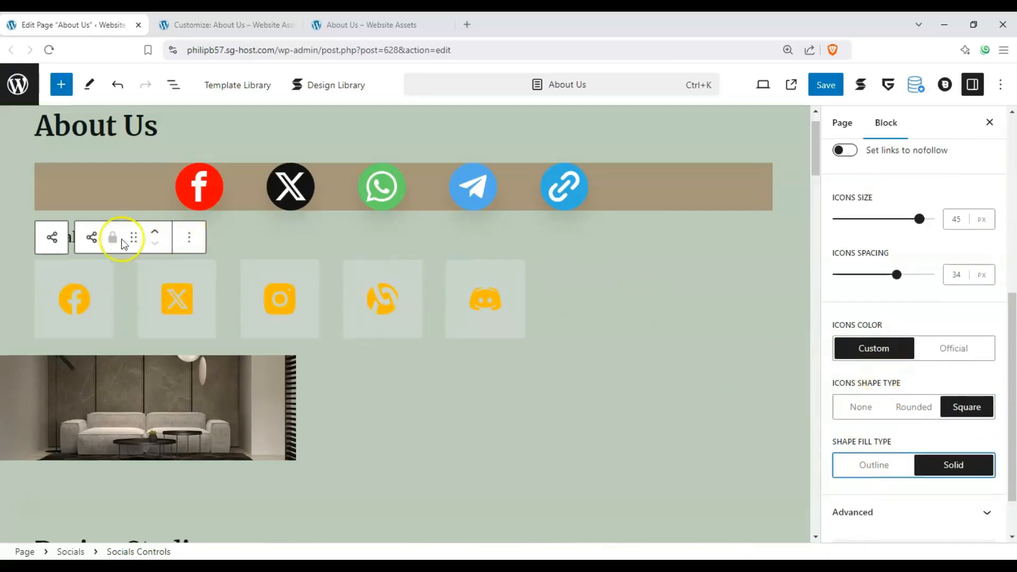
Browse the block library's Stackable and Content Elements blocks.
{"action": "left_click", "coordinate": [185, 244]}
{"action": "left_click", "coordinate": [186, 241]}
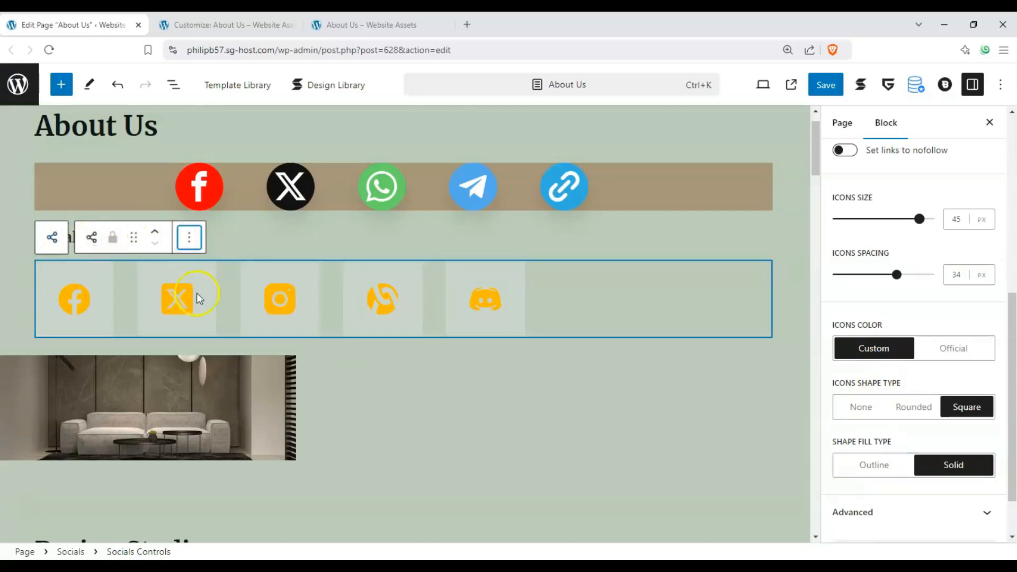
{"action": "left_click", "coordinate": [62, 87]}
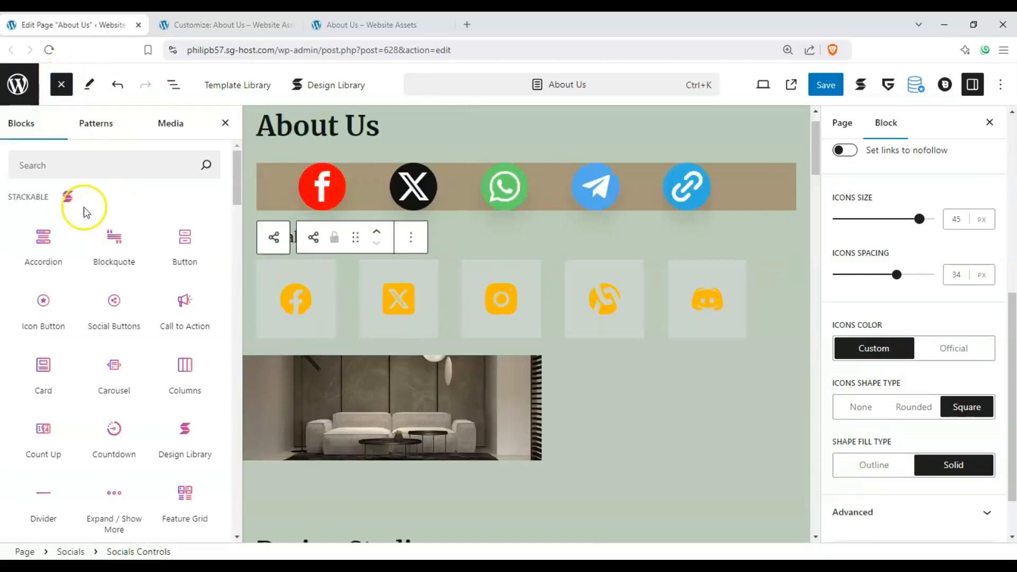
{"action": "mouse_move", "coordinate": [235, 164]}
{"action": "left_mouse_down"}
{"action": "mouse_move", "coordinate": [235, 193]}
{"action": "mouse_move", "coordinate": [231, 168]}
{"action": "left_mouse_up"}
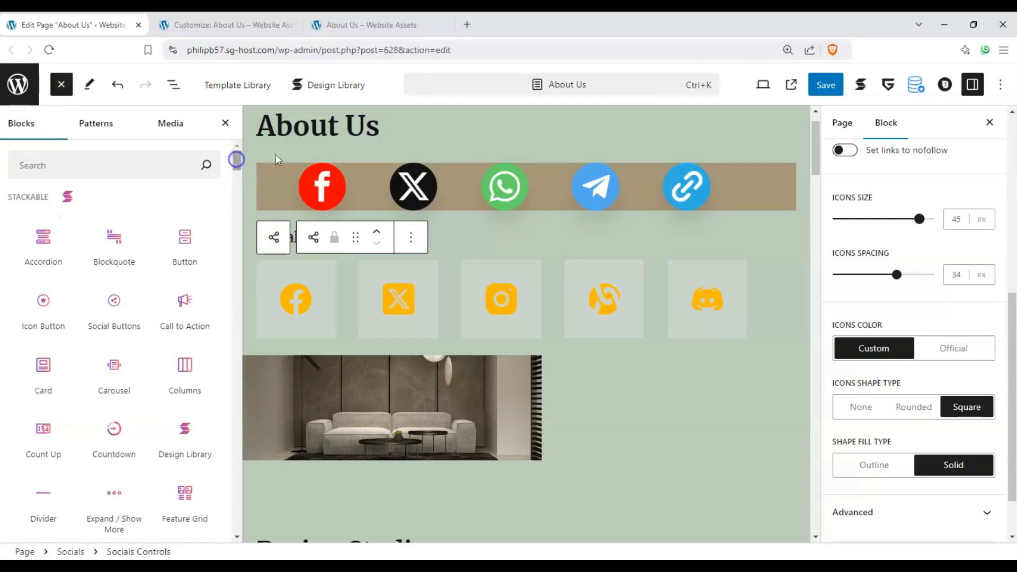
{"action": "left_click_drag", "start_coordinate": [239, 167], "coordinate": [241, 208]}
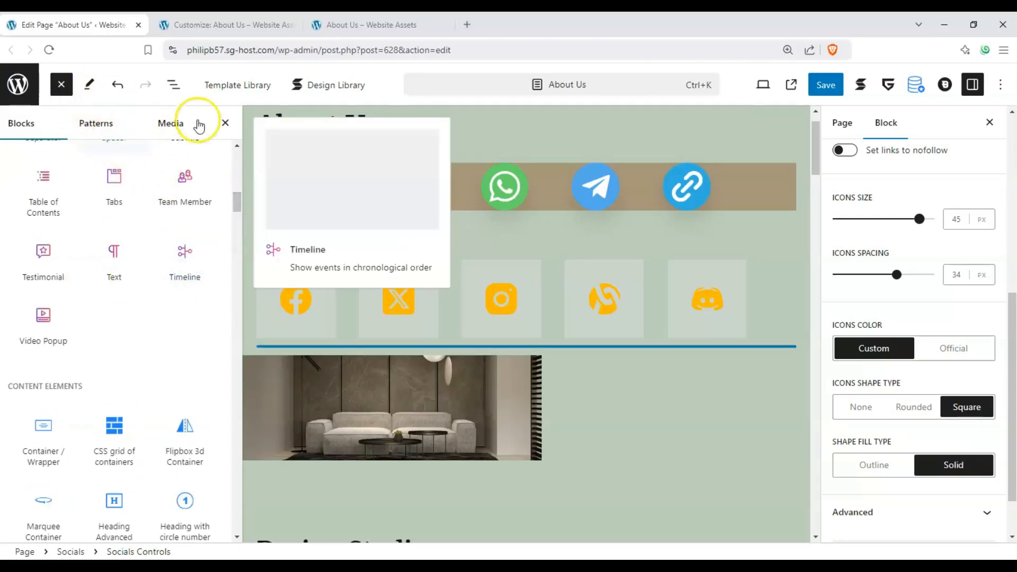
{"action": "left_click", "coordinate": [226, 123]}
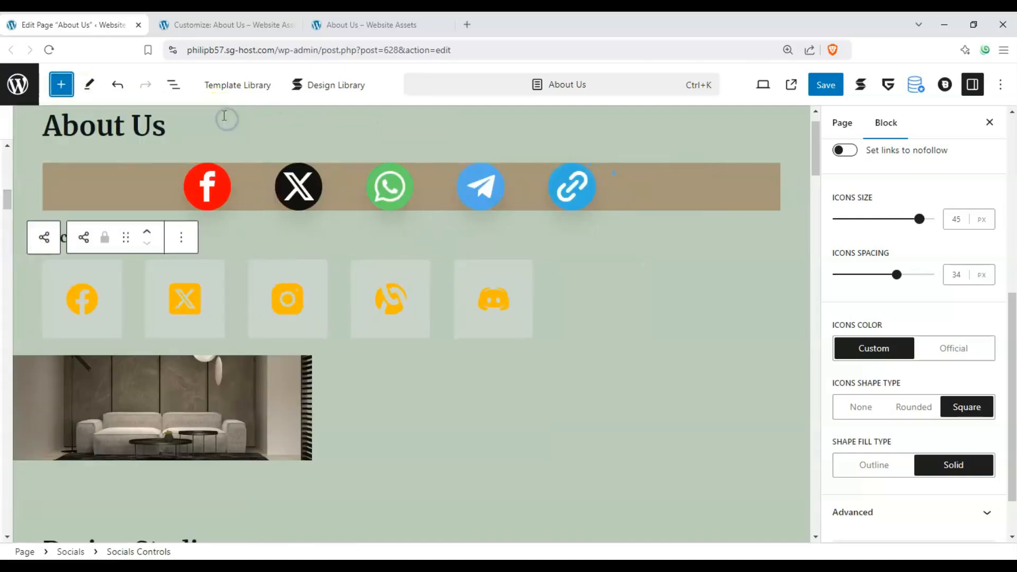
Delete the entire Socials block, including its heading and icons, from the page.
{"action": "left_click", "coordinate": [183, 241]}
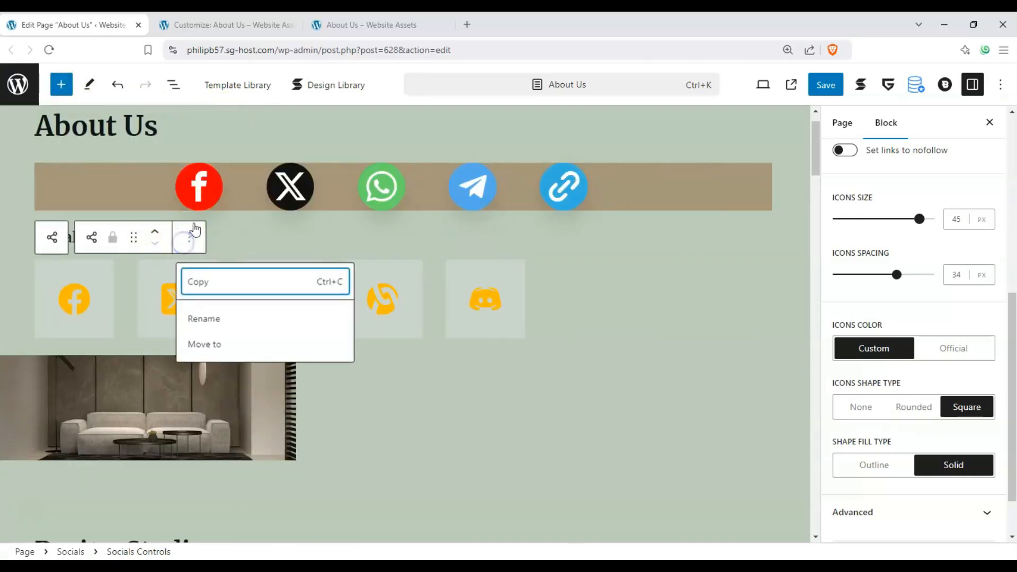
{"action": "left_click", "coordinate": [510, 277]}
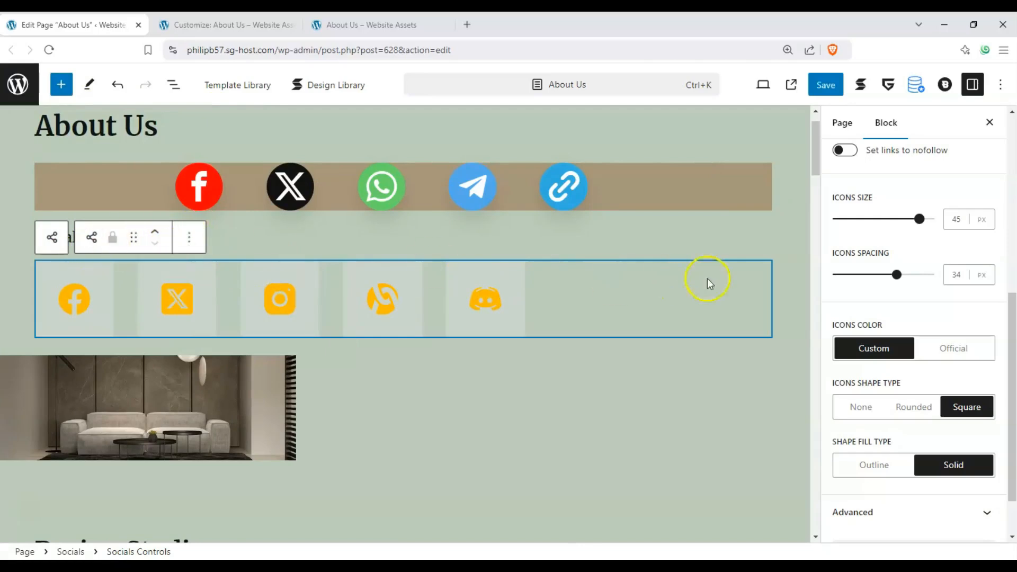
{"action": "scroll", "coordinate": [651, 291], "scroll_direction": "down", "scroll_amount": 1}
{"action": "scroll", "coordinate": [583, 294], "scroll_direction": "up", "scroll_amount": 1}
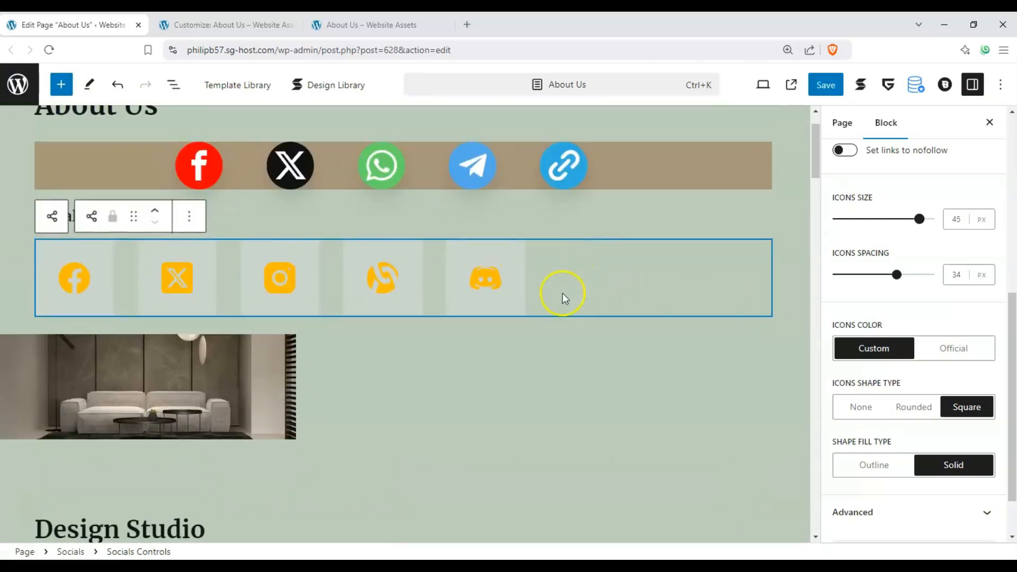
{"action": "left_click", "coordinate": [188, 218]}
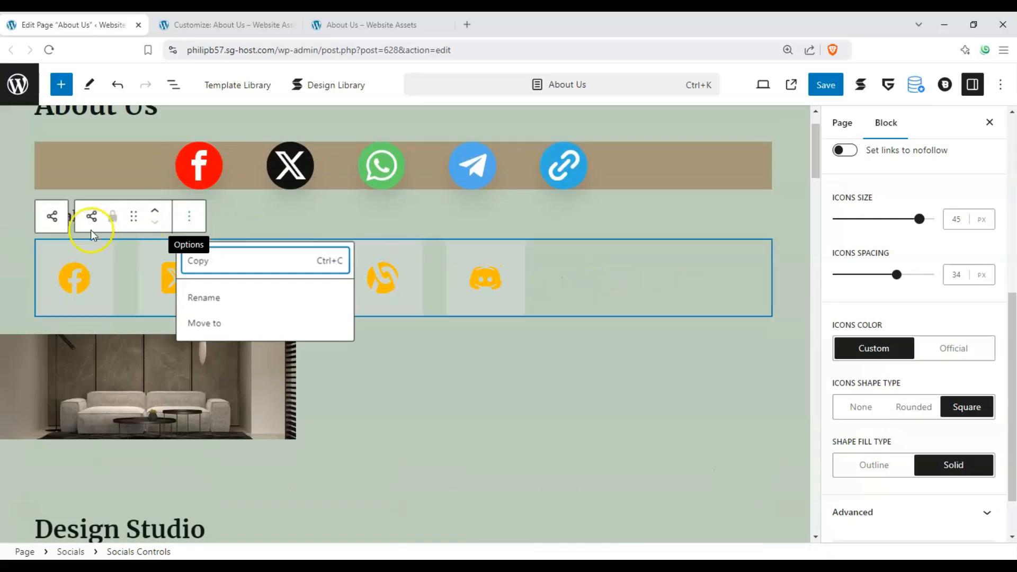
{"action": "left_click", "coordinate": [50, 223]}
{"action": "left_click", "coordinate": [93, 220]}
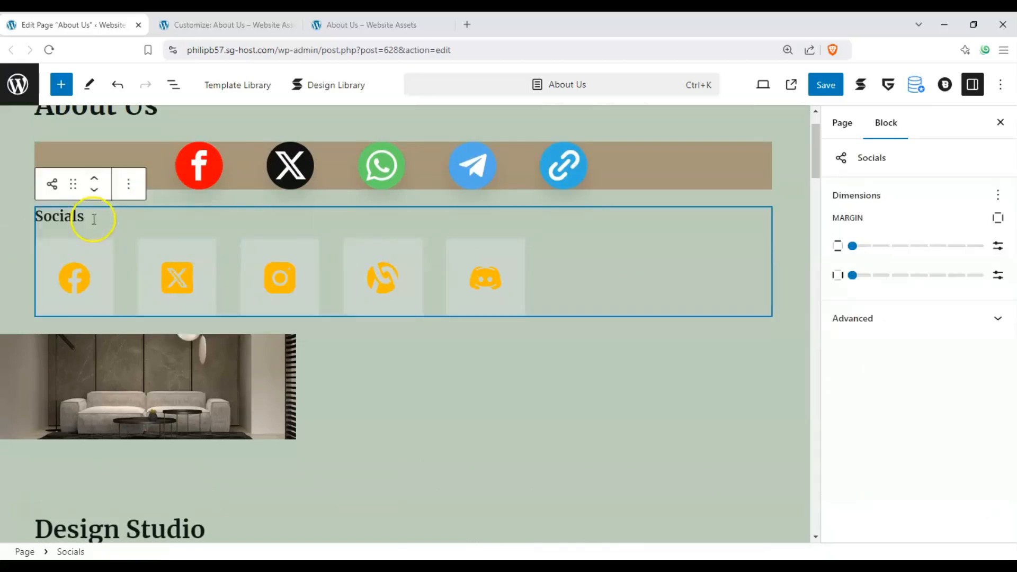
{"action": "left_click", "coordinate": [130, 197]}
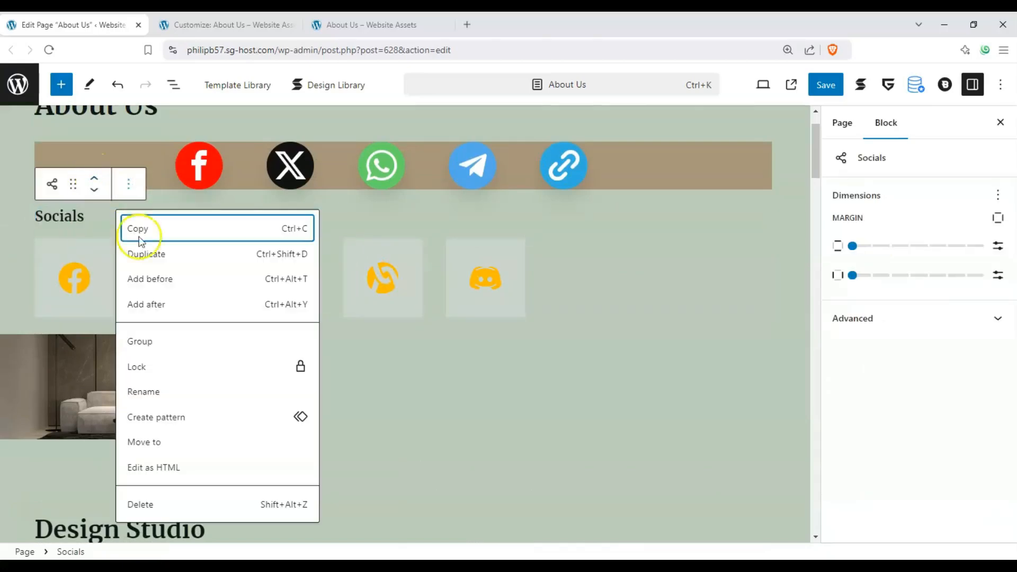
{"action": "left_click", "coordinate": [170, 498]}
Examine the alignment and block options available for the Social Share block.
{"action": "left_click", "coordinate": [289, 165]}
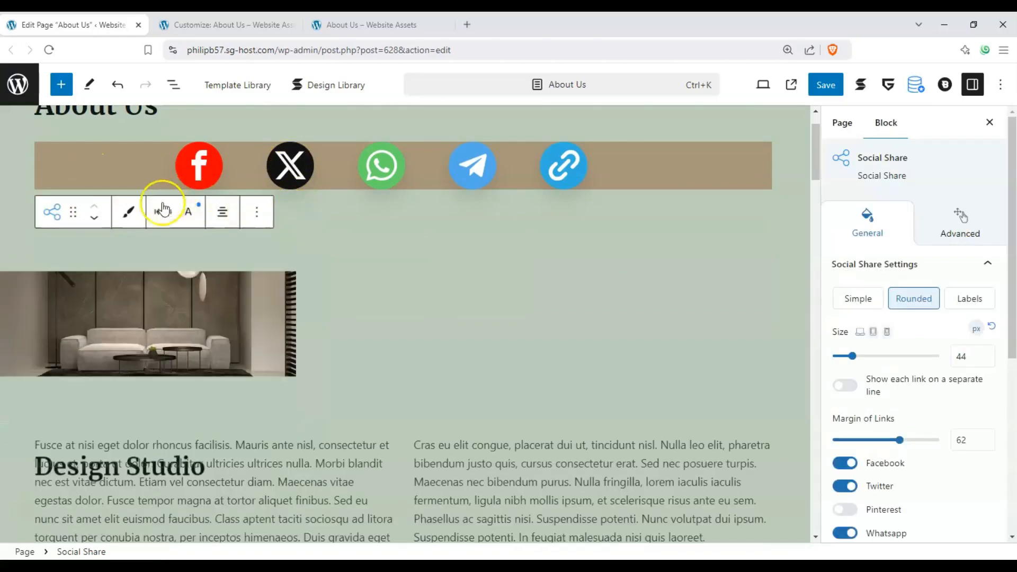
{"action": "left_click", "coordinate": [667, 252]}
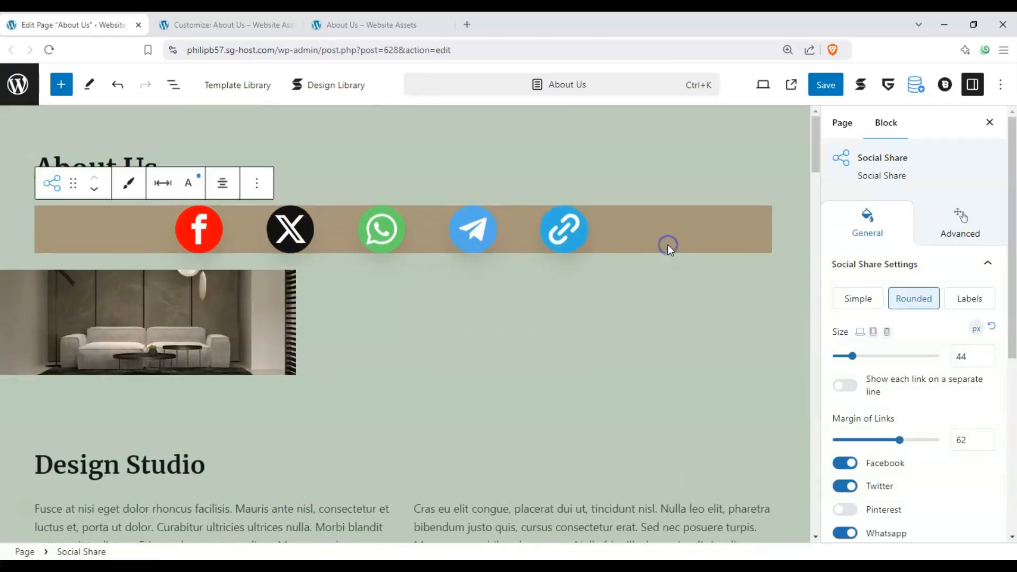
{"action": "left_click", "coordinate": [227, 186]}
{"action": "left_click", "coordinate": [254, 185]}
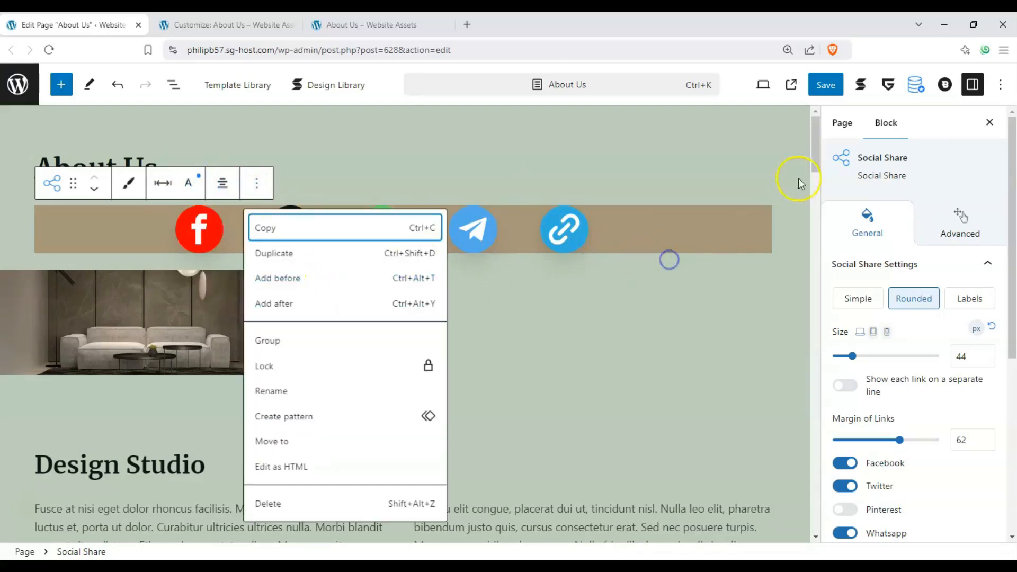
{"action": "left_click_drag", "start_coordinate": [818, 152], "coordinate": [813, 182]}
{"action": "scroll", "coordinate": [237, 277], "scroll_direction": "up", "scroll_amount": 2}
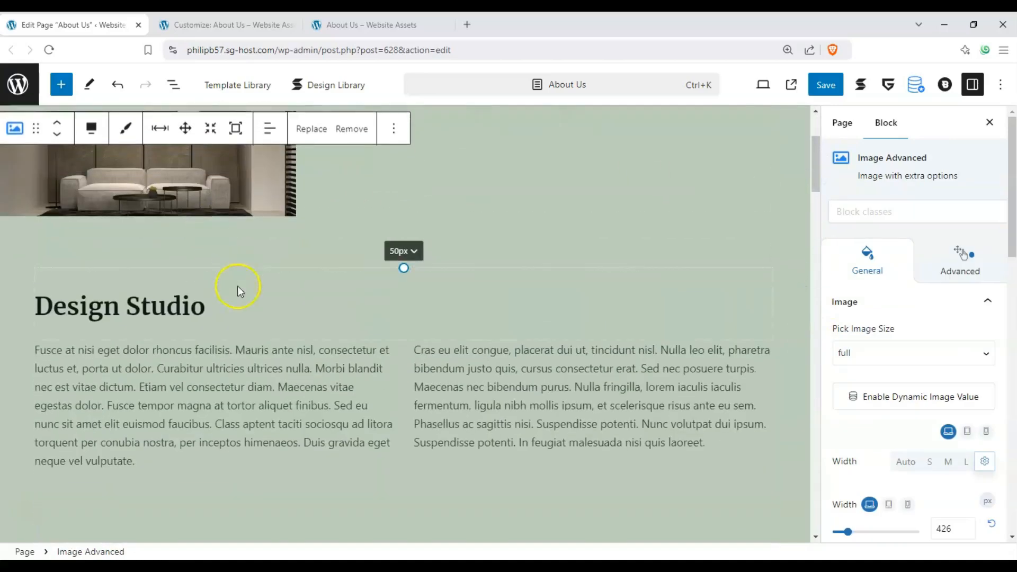
Examine the typography, text colour and shadow settings of the two Design Studio text blocks.
{"action": "left_click", "coordinate": [344, 365]}
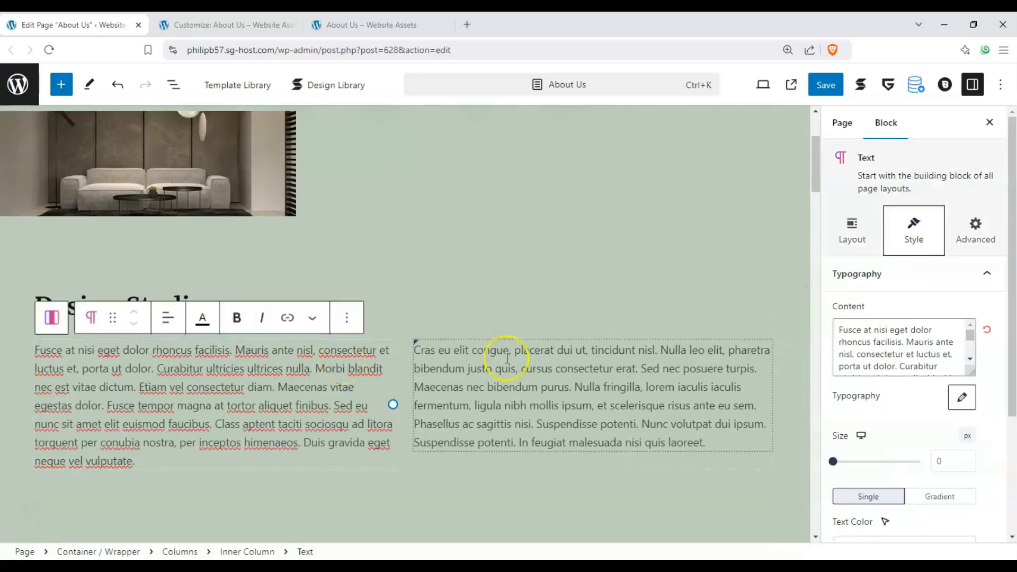
{"action": "scroll", "coordinate": [891, 387], "scroll_direction": "down", "scroll_amount": 3}
{"action": "scroll", "coordinate": [880, 317], "scroll_direction": "up", "scroll_amount": 2}
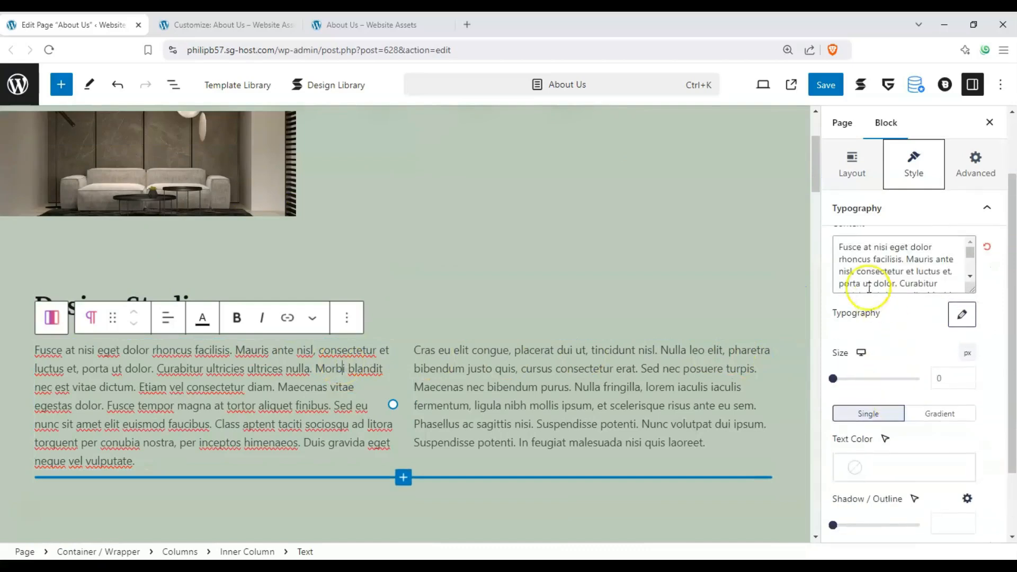
{"action": "scroll", "coordinate": [871, 332], "scroll_direction": "down", "scroll_amount": 1}
{"action": "scroll", "coordinate": [610, 323], "scroll_direction": "down", "scroll_amount": 2}
{"action": "scroll", "coordinate": [424, 318], "scroll_direction": "up", "scroll_amount": 1}
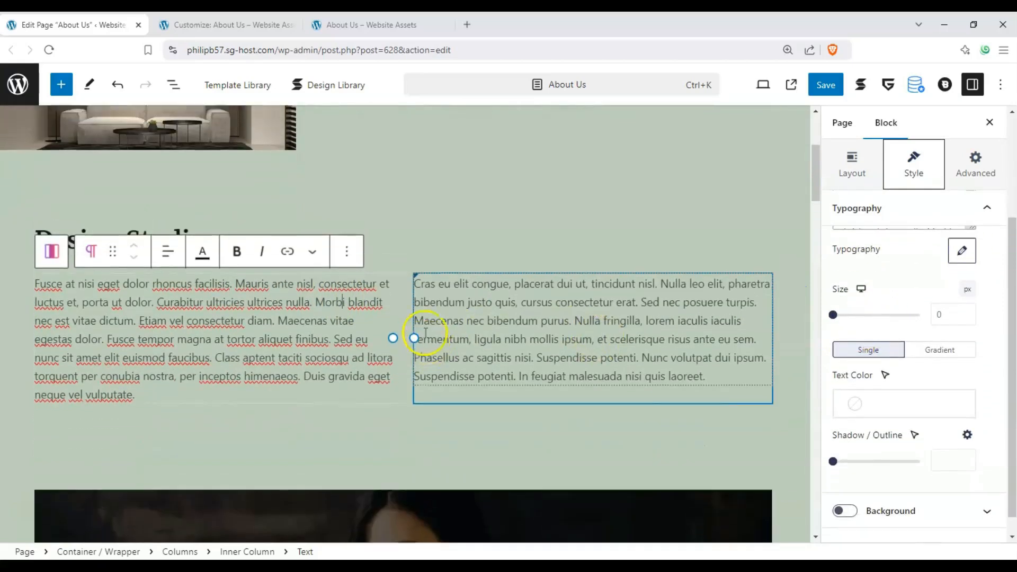
{"action": "left_click", "coordinate": [341, 368]}
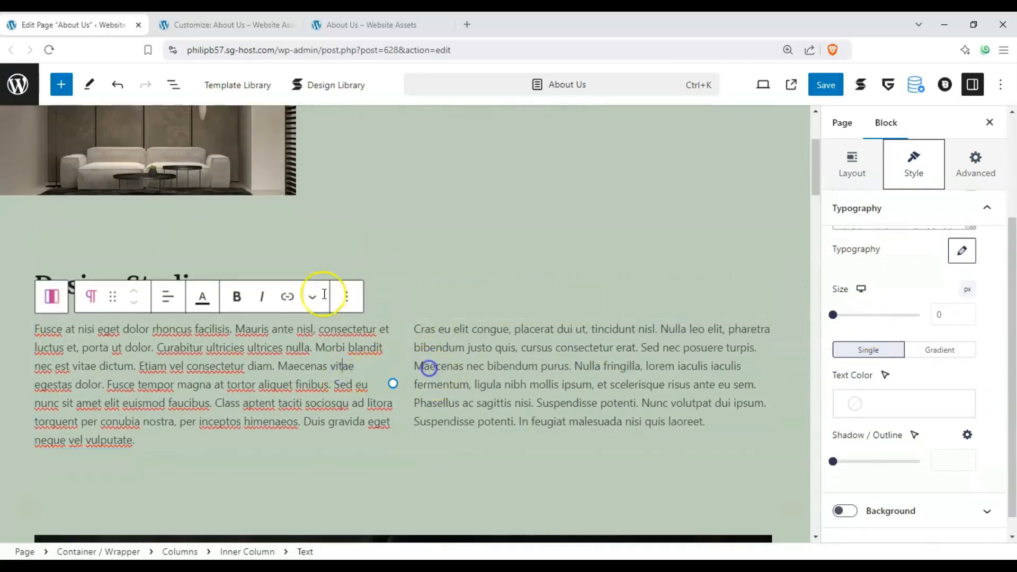
{"action": "scroll", "coordinate": [289, 265], "scroll_direction": "up", "scroll_amount": 2}
{"action": "left_click", "coordinate": [429, 451]}
{"action": "scroll", "coordinate": [477, 275], "scroll_direction": "up", "scroll_amount": 2}
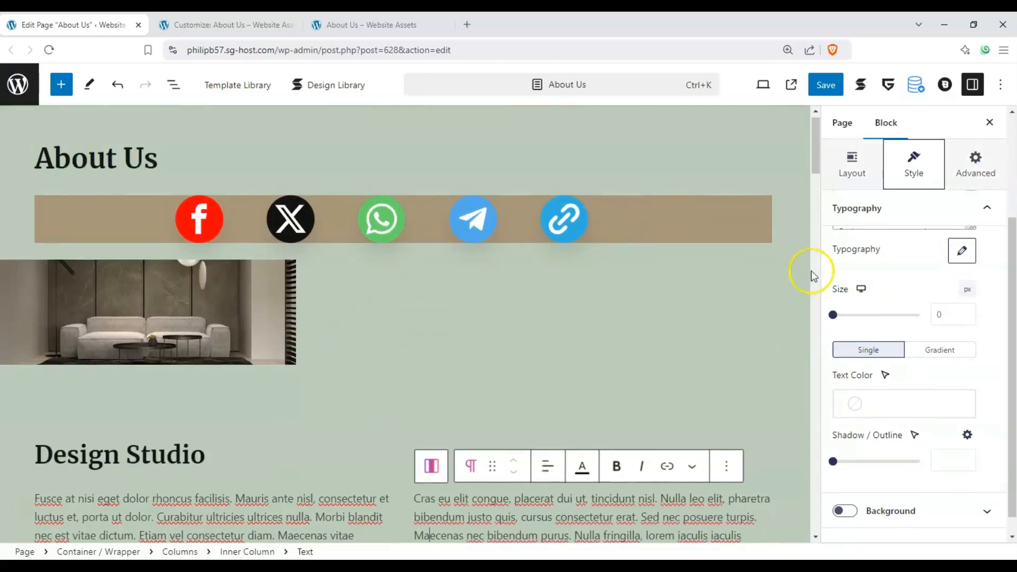
Review the page content from the social icons through Our Story and the team members to the New Collection banner.
{"action": "scroll", "coordinate": [861, 329], "scroll_direction": "up", "scroll_amount": 1}
{"action": "scroll", "coordinate": [860, 319], "scroll_direction": "down", "scroll_amount": 2}
{"action": "scroll", "coordinate": [708, 296], "scroll_direction": "down", "scroll_amount": 8}
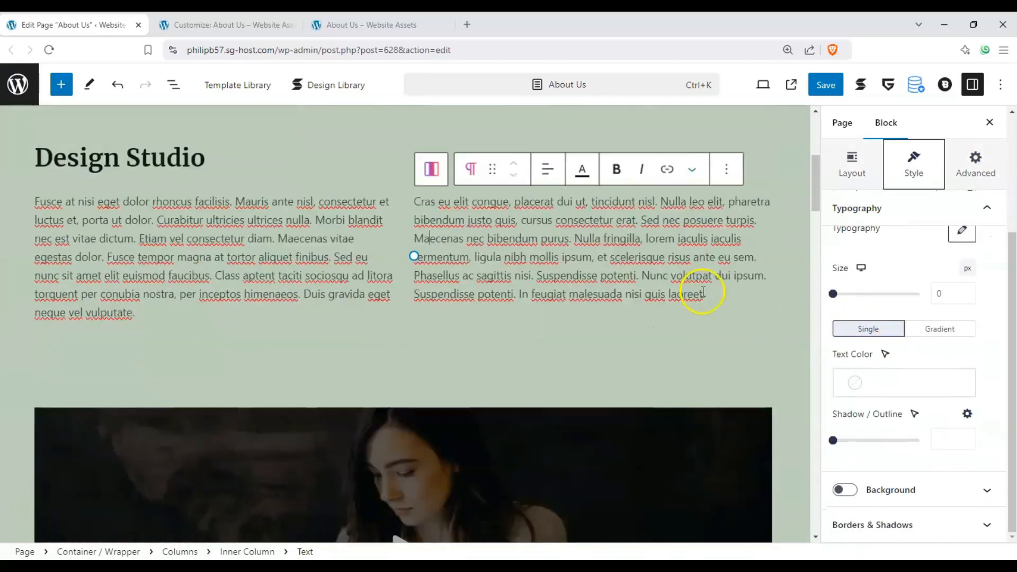
{"action": "scroll", "coordinate": [708, 292], "scroll_direction": "down", "scroll_amount": 10}
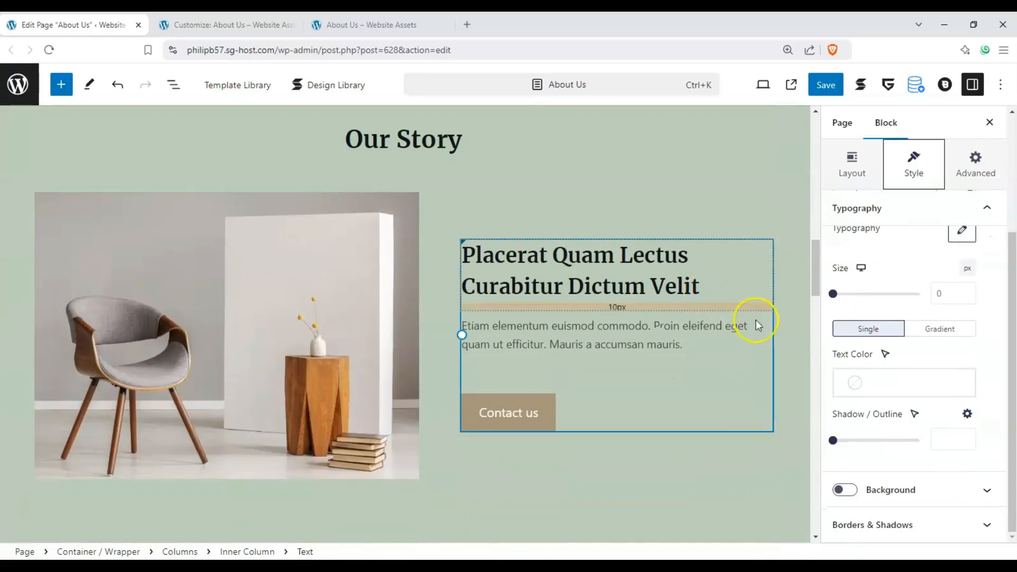
{"action": "scroll", "coordinate": [474, 306], "scroll_direction": "up", "scroll_amount": 2}
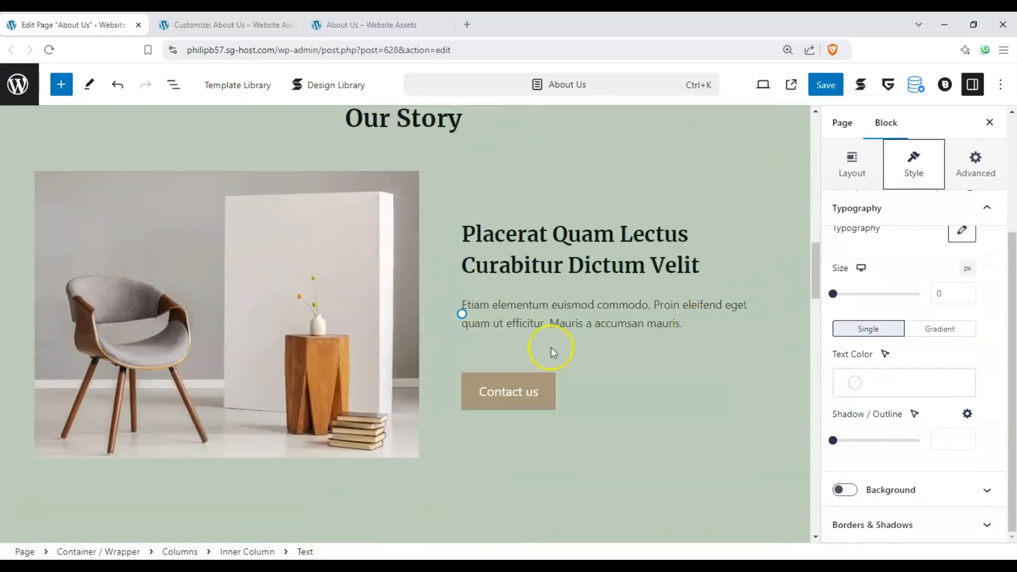
{"action": "scroll", "coordinate": [496, 338], "scroll_direction": "down", "scroll_amount": 4}
{"action": "scroll", "coordinate": [574, 347], "scroll_direction": "down", "scroll_amount": 12}
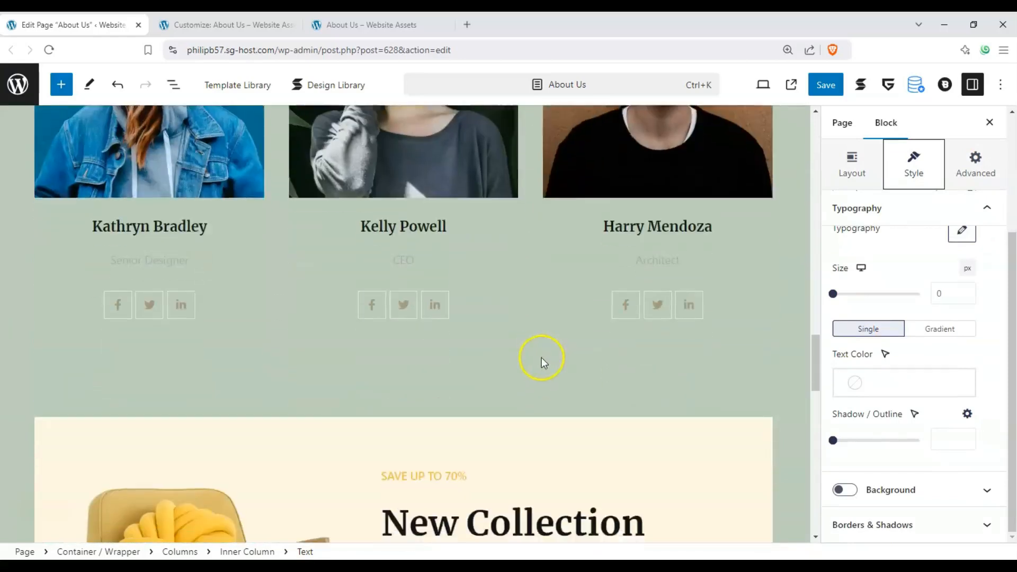
{"action": "scroll", "coordinate": [542, 362], "scroll_direction": "down", "scroll_amount": 3}
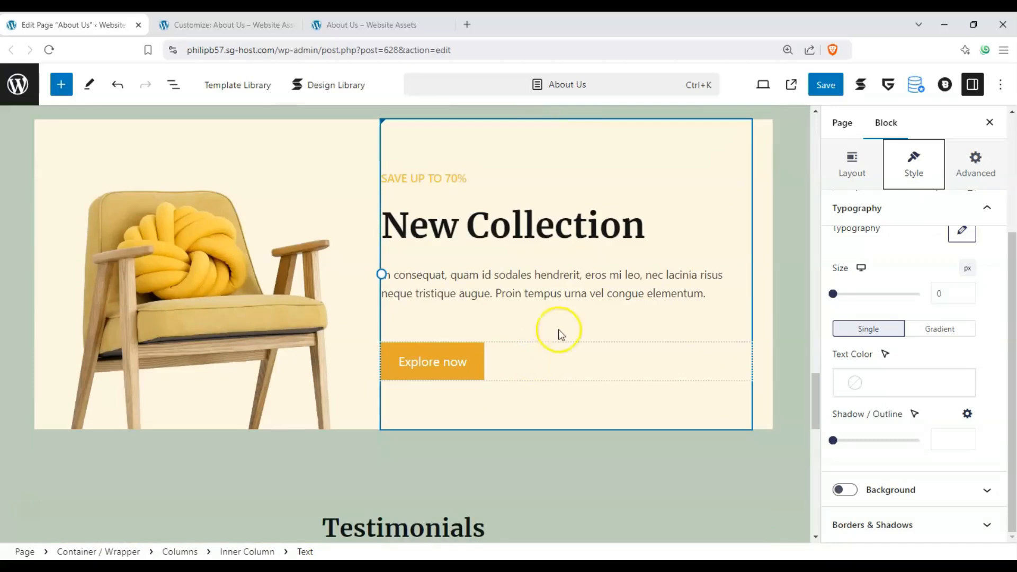
Try the Ghost, Plain and Link styles on the Explore now button, and return it to the Default style.
{"action": "left_click", "coordinate": [580, 319]}
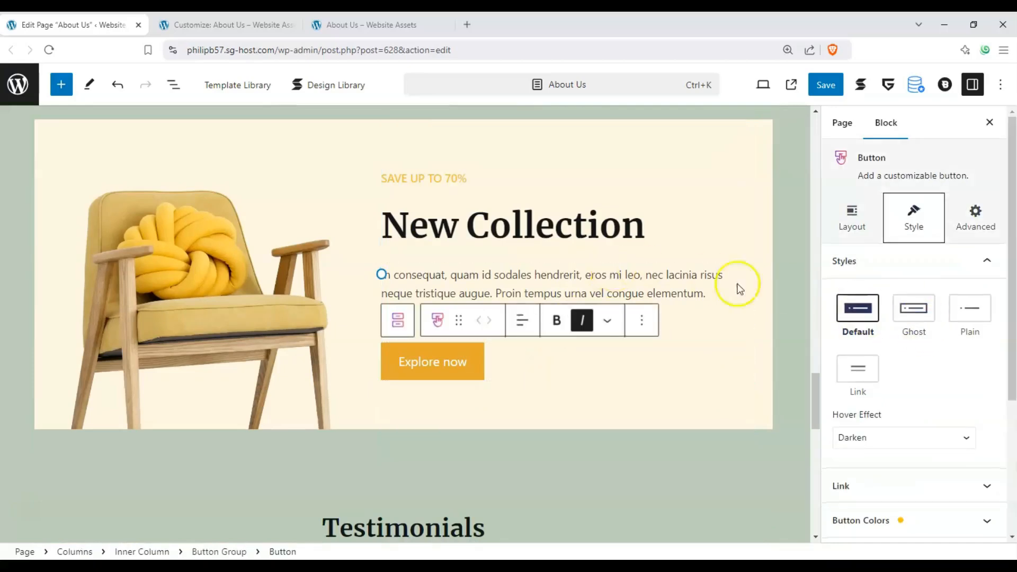
{"action": "left_click", "coordinate": [457, 364]}
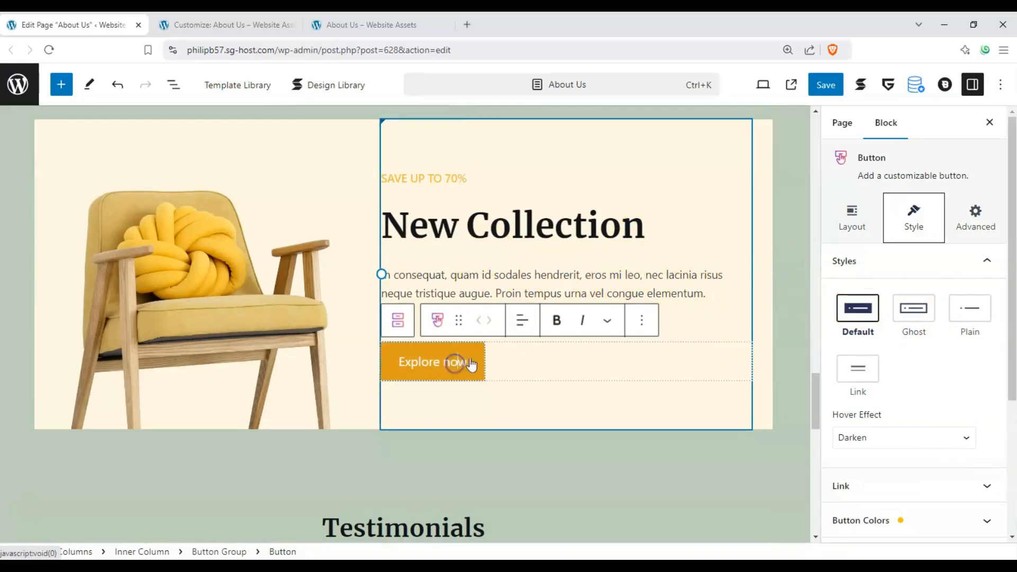
{"action": "left_click", "coordinate": [927, 312]}
{"action": "left_click", "coordinate": [970, 314]}
{"action": "left_click", "coordinate": [883, 360]}
{"action": "left_click", "coordinate": [867, 323]}
Try the Scale More hover effect on the Explore now button, and settle on Lift & Scale.
{"action": "left_click", "coordinate": [938, 437]}
{"action": "left_click", "coordinate": [892, 401]}
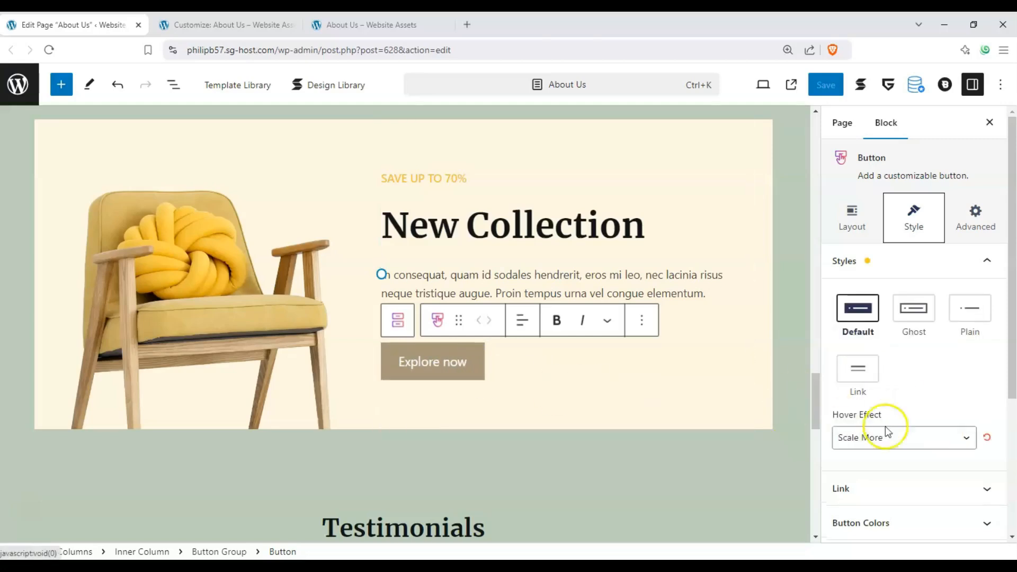
{"action": "left_click", "coordinate": [901, 435]}
{"action": "left_click", "coordinate": [879, 364]}
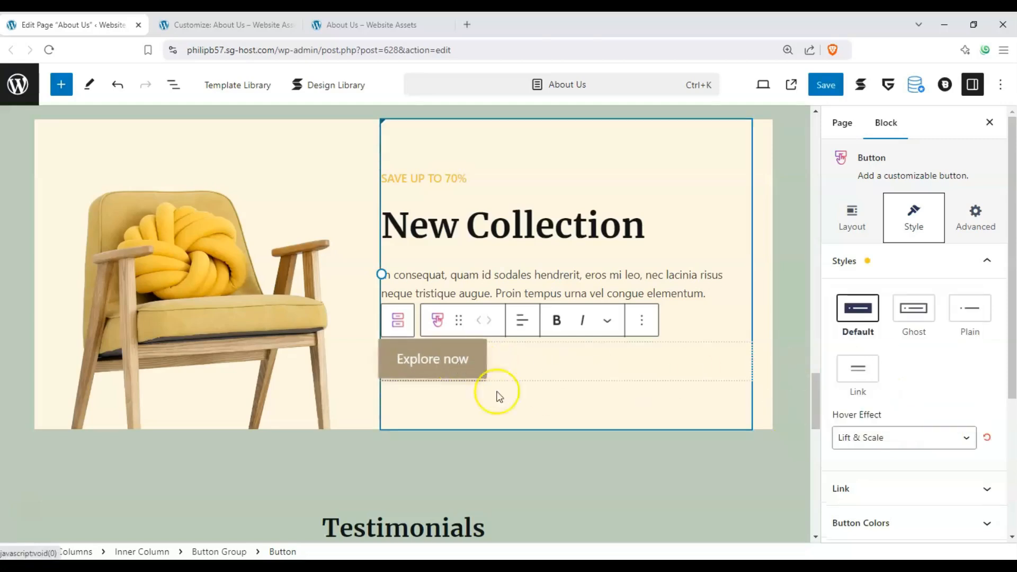
Browse the available Stackable blocks in the block library, and close it.
{"action": "scroll", "coordinate": [811, 398], "scroll_direction": "down", "scroll_amount": 2}
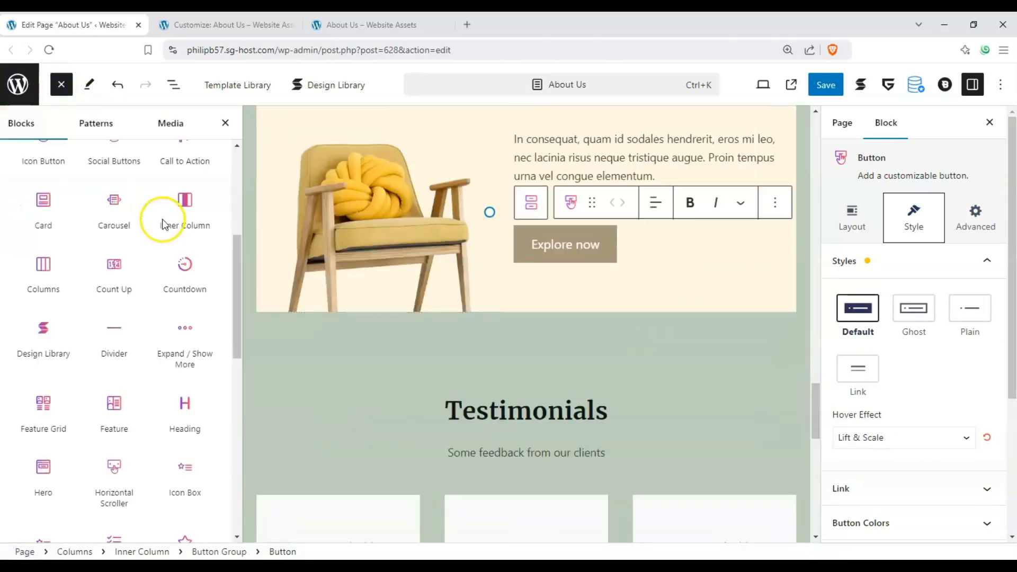
{"action": "scroll", "coordinate": [159, 223], "scroll_direction": "down", "scroll_amount": 5}
{"action": "scroll", "coordinate": [181, 283], "scroll_direction": "up", "scroll_amount": 10}
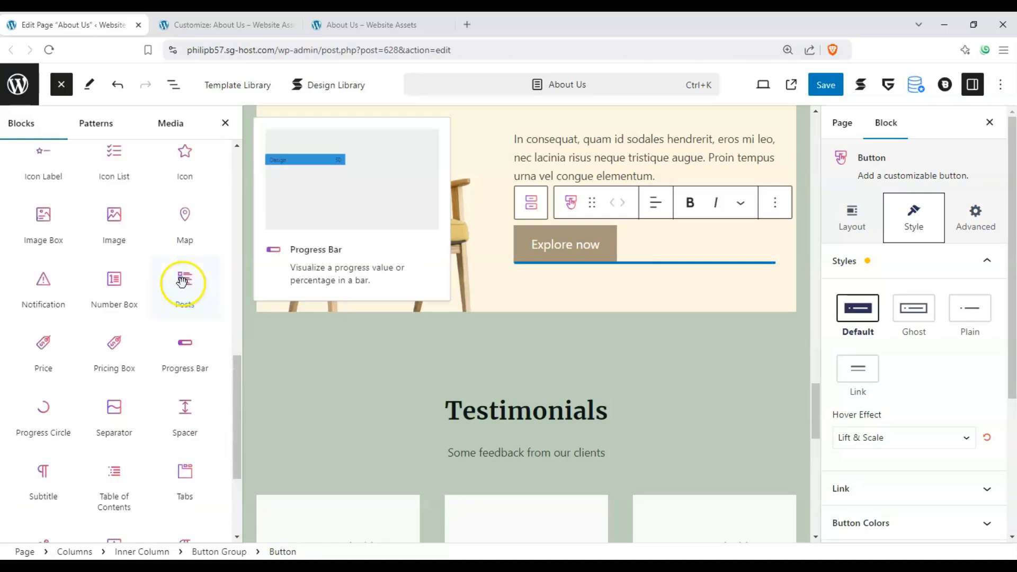
{"action": "left_click", "coordinate": [61, 84]}
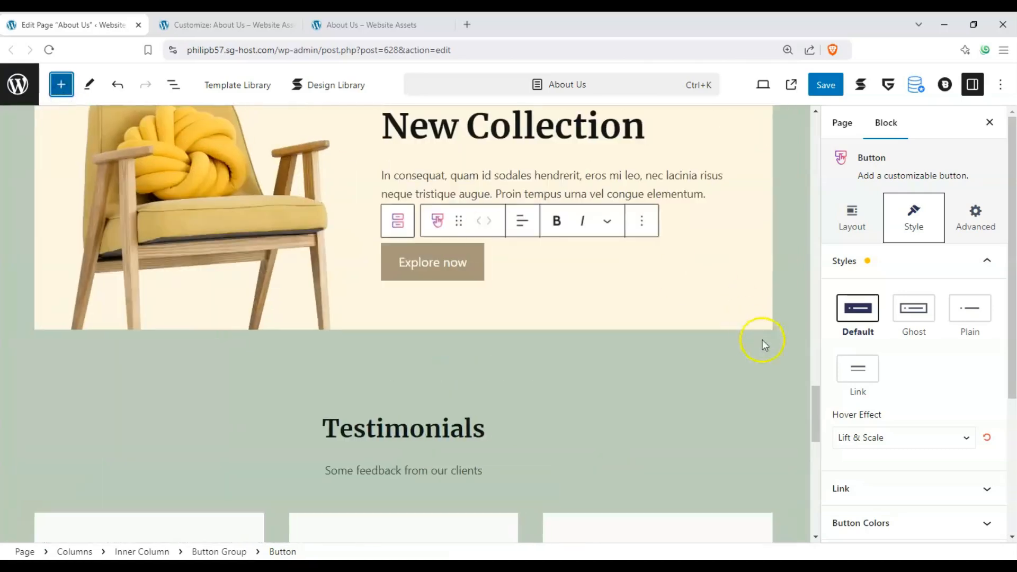
Return to the beginning of the page and examine the About Us page-level settings.
{"action": "left_click_drag", "start_coordinate": [818, 413], "coordinate": [812, 123]}
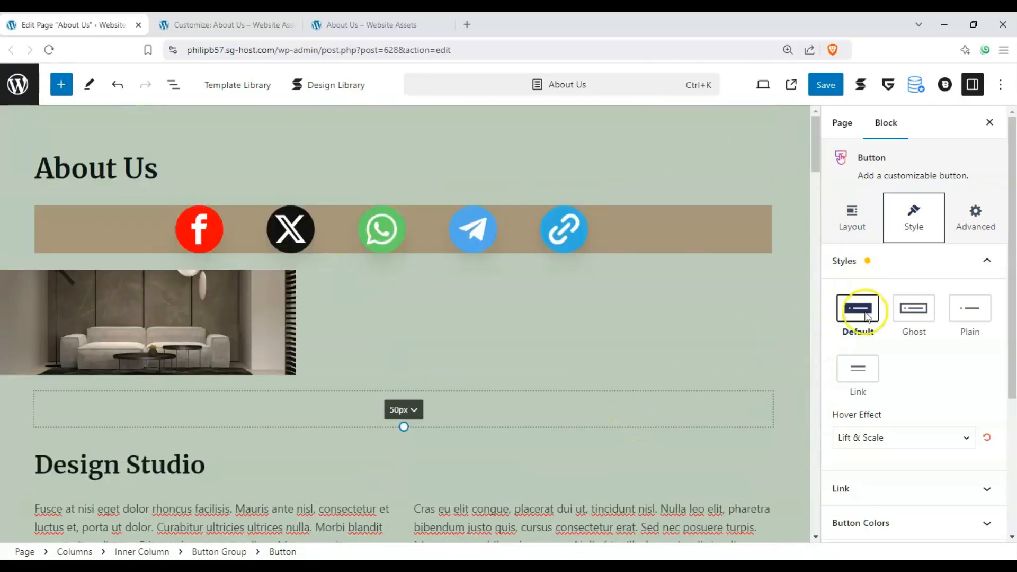
{"action": "left_click", "coordinate": [845, 130]}
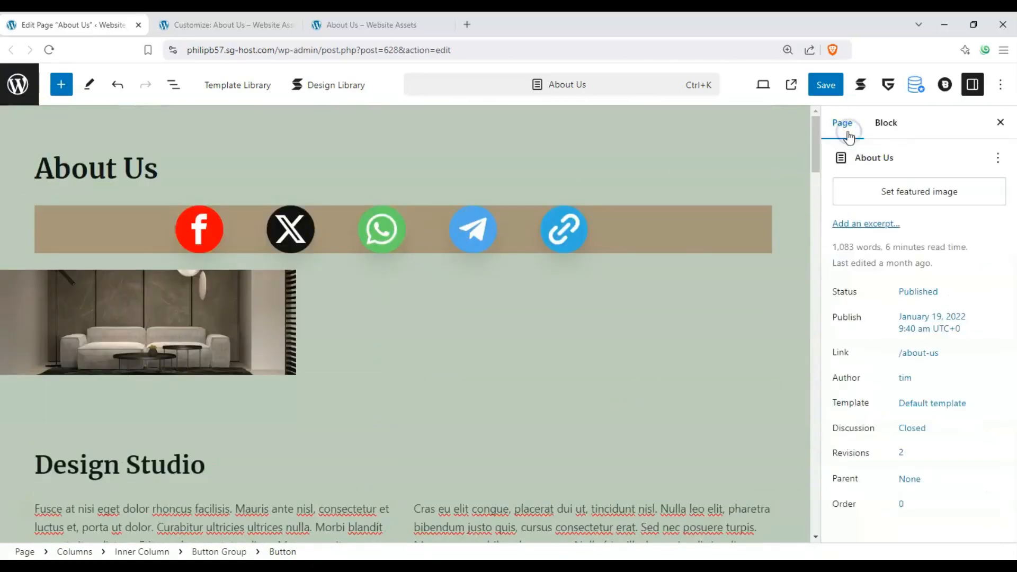
{"action": "left_click", "coordinate": [880, 122]}
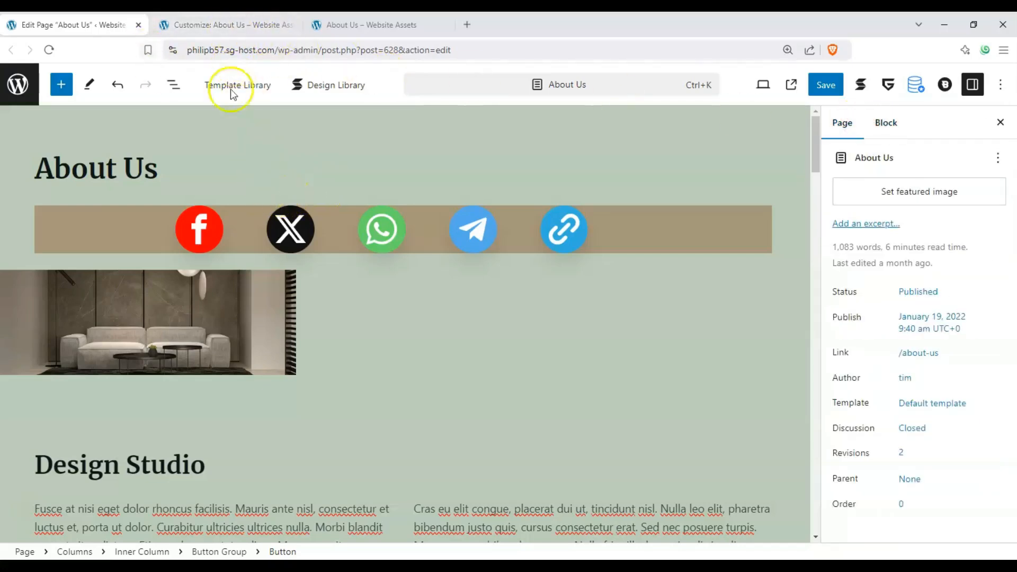
Compare the published About Us page with its editor version, and reopen the block settings.
{"action": "left_click", "coordinate": [371, 25]}
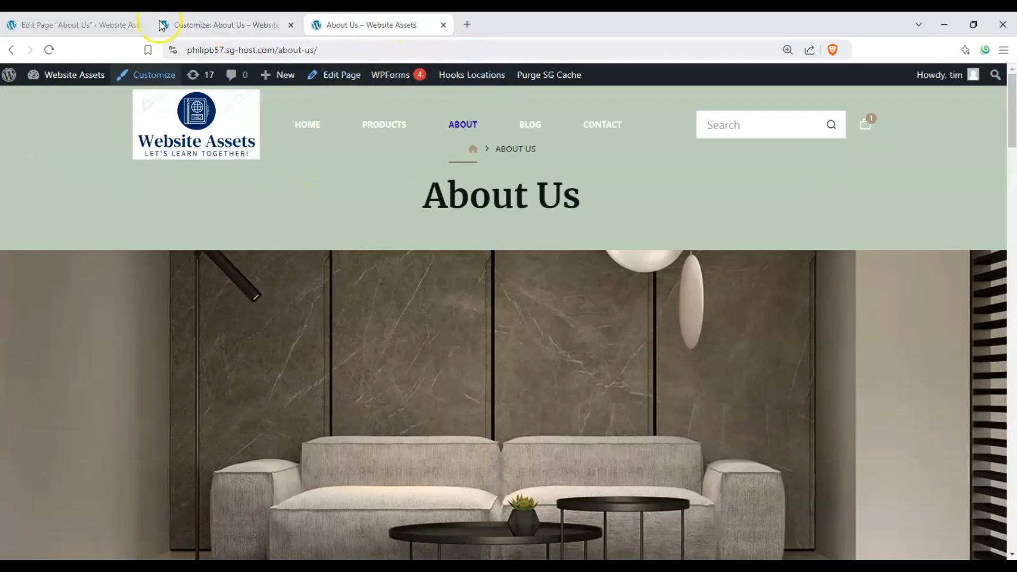
{"action": "left_click", "coordinate": [120, 22]}
{"action": "scroll", "coordinate": [329, 318], "scroll_direction": "down", "scroll_amount": 4}
{"action": "scroll", "coordinate": [258, 243], "scroll_direction": "up", "scroll_amount": 3}
{"action": "scroll", "coordinate": [258, 242], "scroll_direction": "down", "scroll_amount": 4}
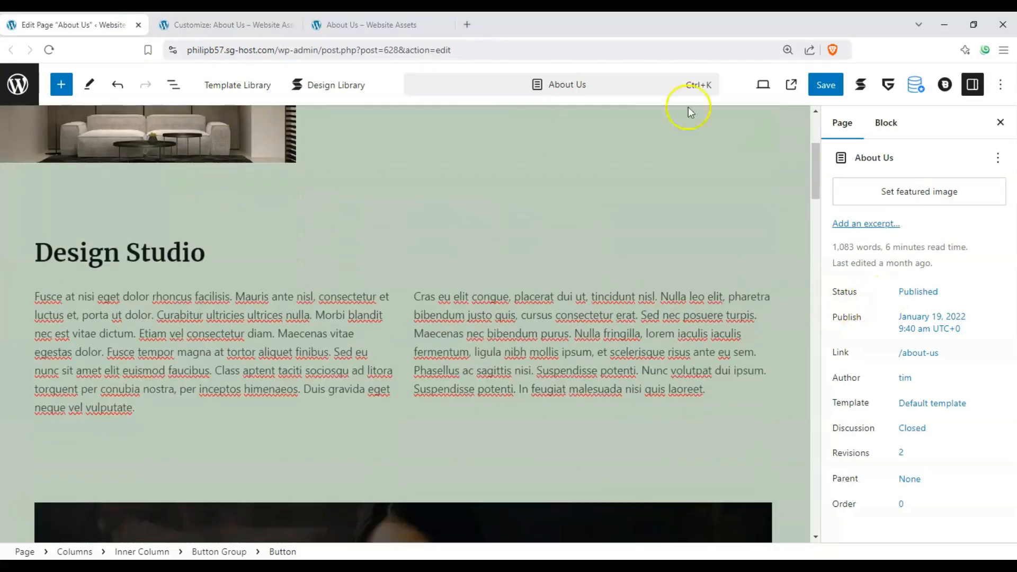
{"action": "left_click", "coordinate": [882, 120]}
Compare the About Us page in the theme Customizer with the published page.
{"action": "left_click", "coordinate": [227, 24]}
{"action": "left_click", "coordinate": [366, 24]}
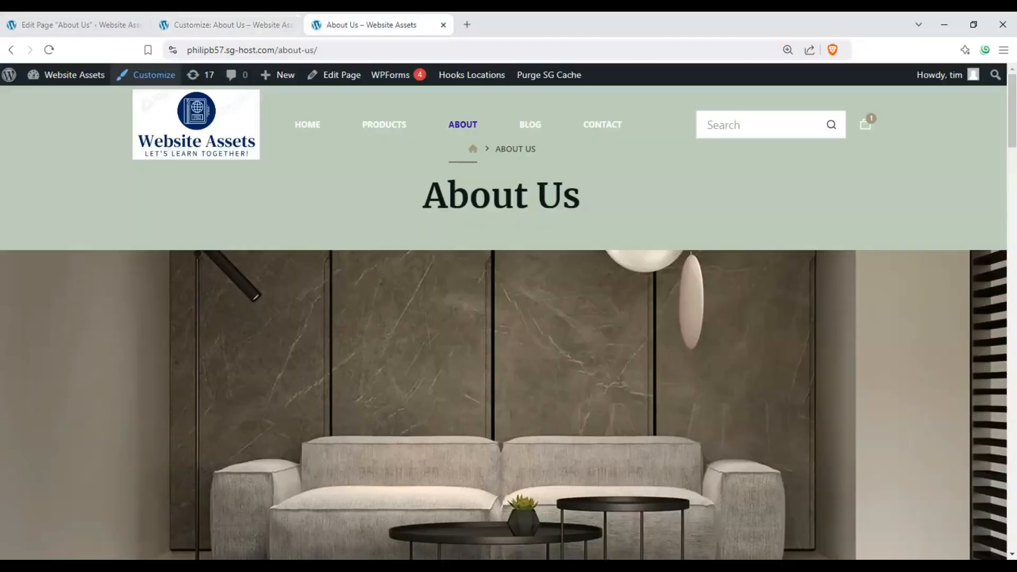
{"action": "left_click", "coordinate": [221, 34]}
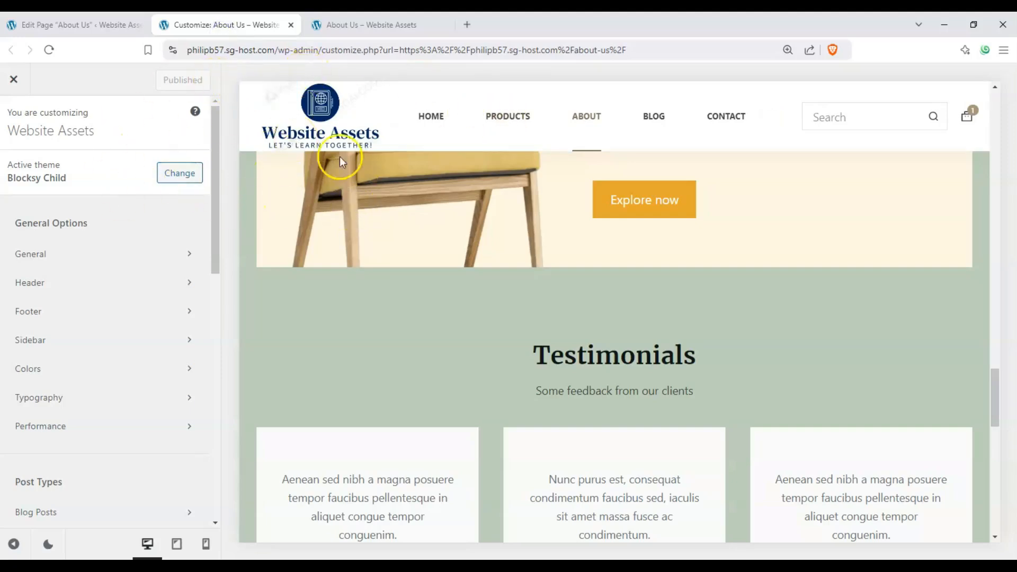
{"action": "left_click", "coordinate": [358, 24]}
{"action": "key", "text": "ctrl+shift+Tab"}
{"action": "scroll", "coordinate": [163, 118], "scroll_direction": "down", "scroll_amount": 1}
{"action": "scroll", "coordinate": [499, 285], "scroll_direction": "up", "scroll_amount": 4}
{"action": "scroll", "coordinate": [299, 199], "scroll_direction": "up", "scroll_amount": 7}
View the sofa image on the published About Us page, and return to the page editor.
{"action": "left_click", "coordinate": [363, 21]}
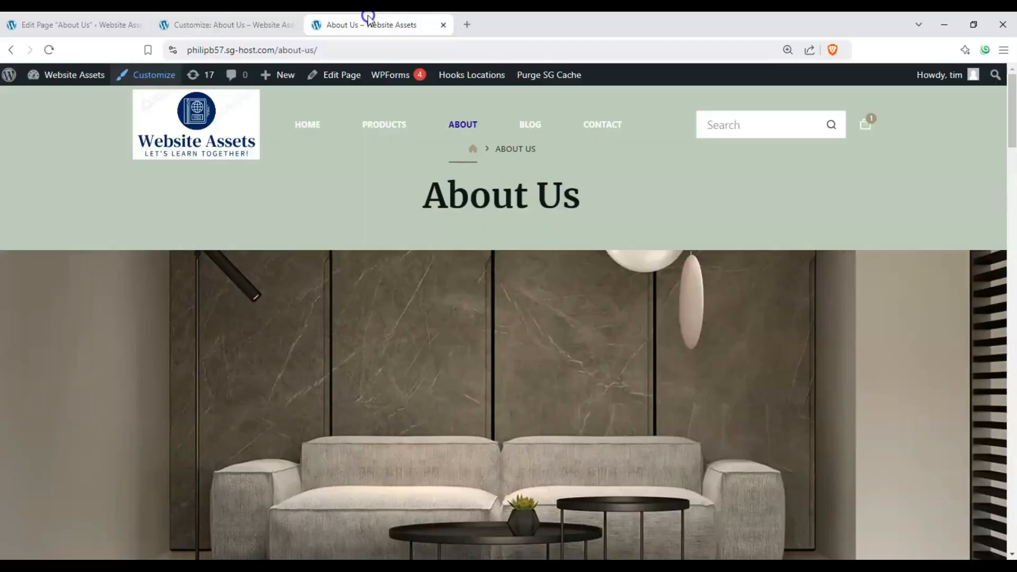
{"action": "key", "text": "ctrl+shift+Tab"}
{"action": "left_click", "coordinate": [347, 25]}
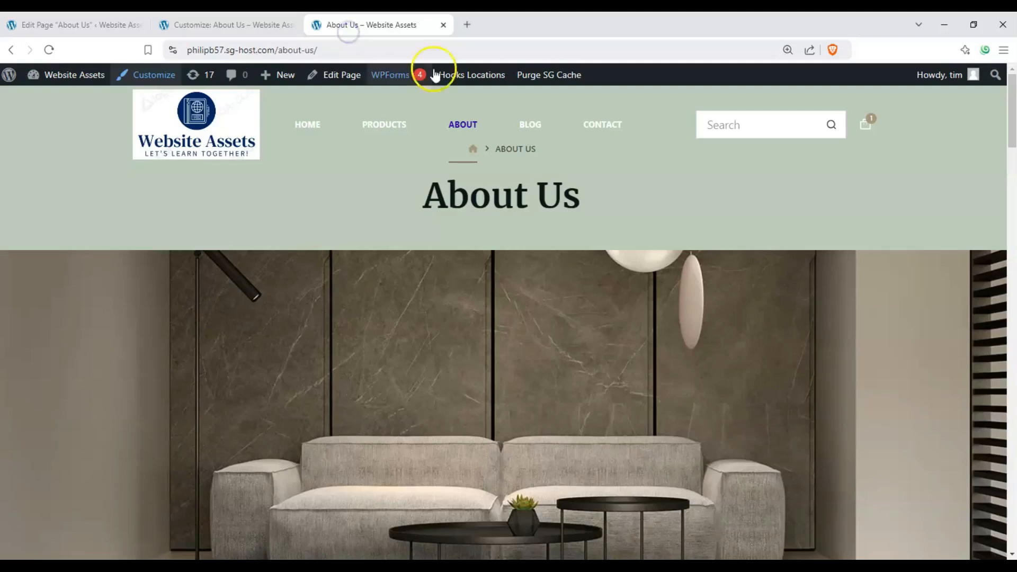
{"action": "scroll", "coordinate": [302, 196], "scroll_direction": "down", "scroll_amount": 3}
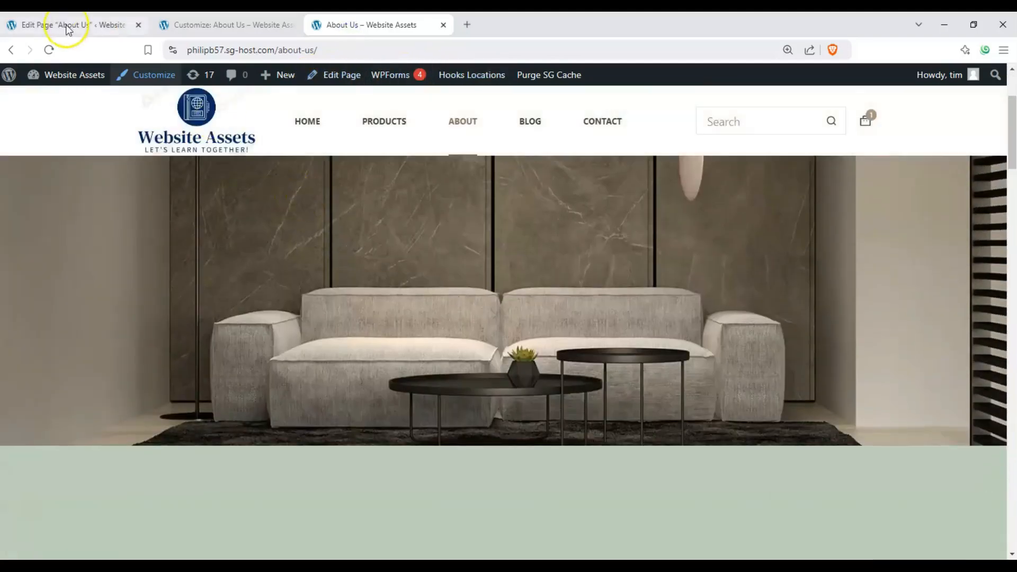
{"action": "left_click", "coordinate": [68, 25]}
{"action": "scroll", "coordinate": [287, 212], "scroll_direction": "up", "scroll_amount": 3}
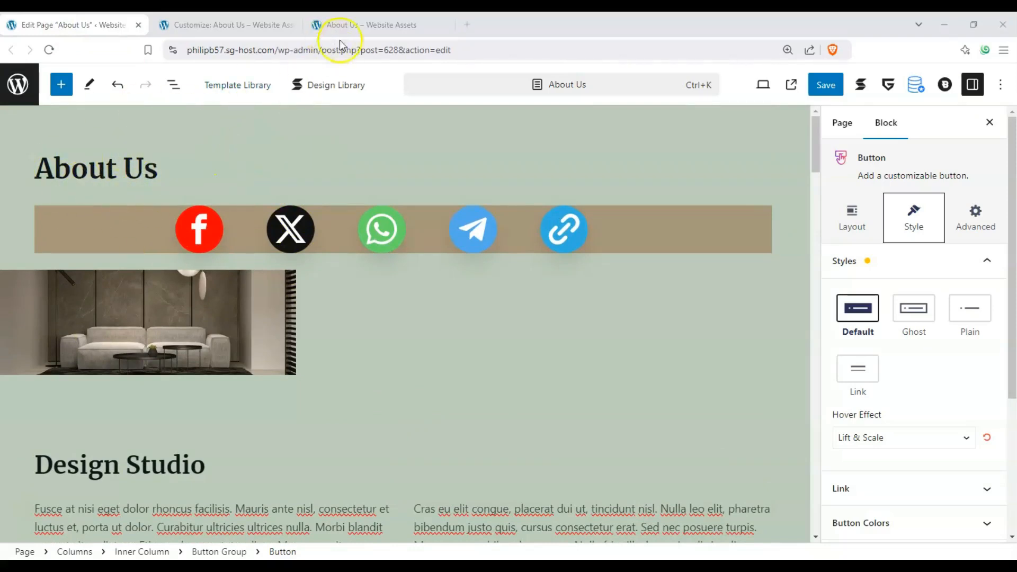
Open the site's Contact Us page for editing, and place its tab directly after the About Us editor tab.
{"action": "left_click", "coordinate": [360, 24]}
{"action": "left_click", "coordinate": [594, 126]}
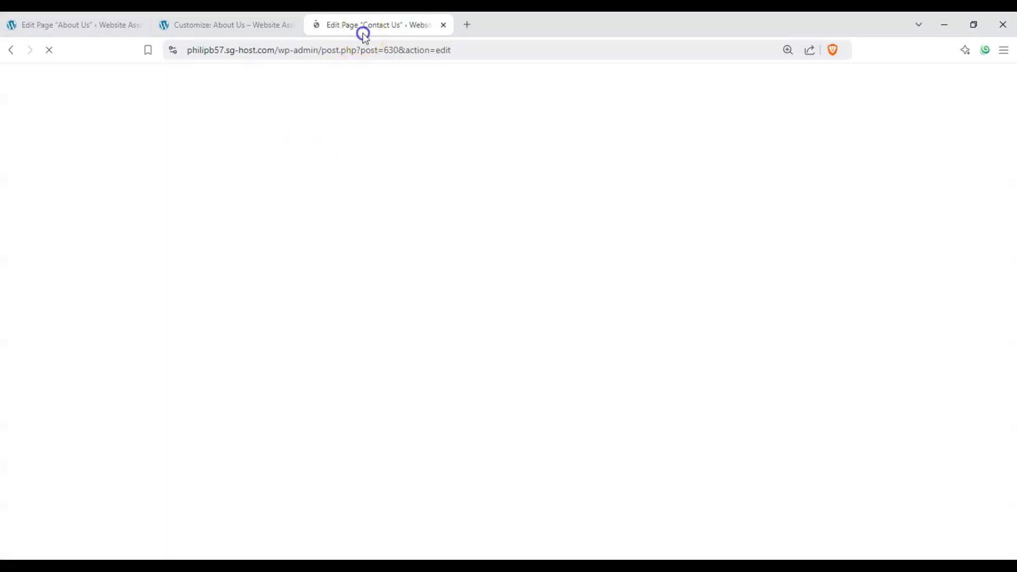
{"action": "left_click_drag", "start_coordinate": [365, 35], "coordinate": [218, 37]}
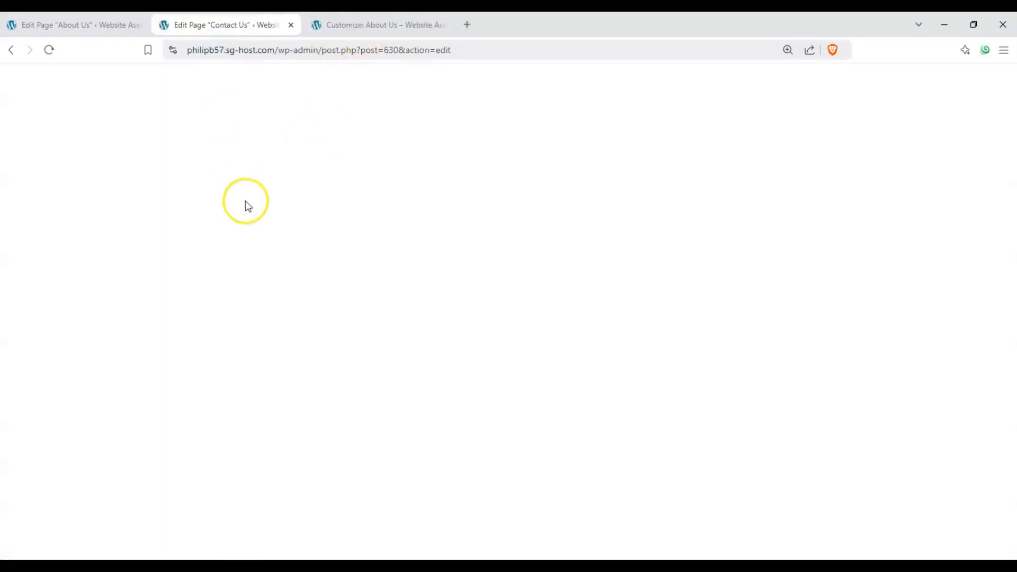
{"action": "scroll", "coordinate": [234, 201], "scroll_direction": "down", "scroll_amount": 5}
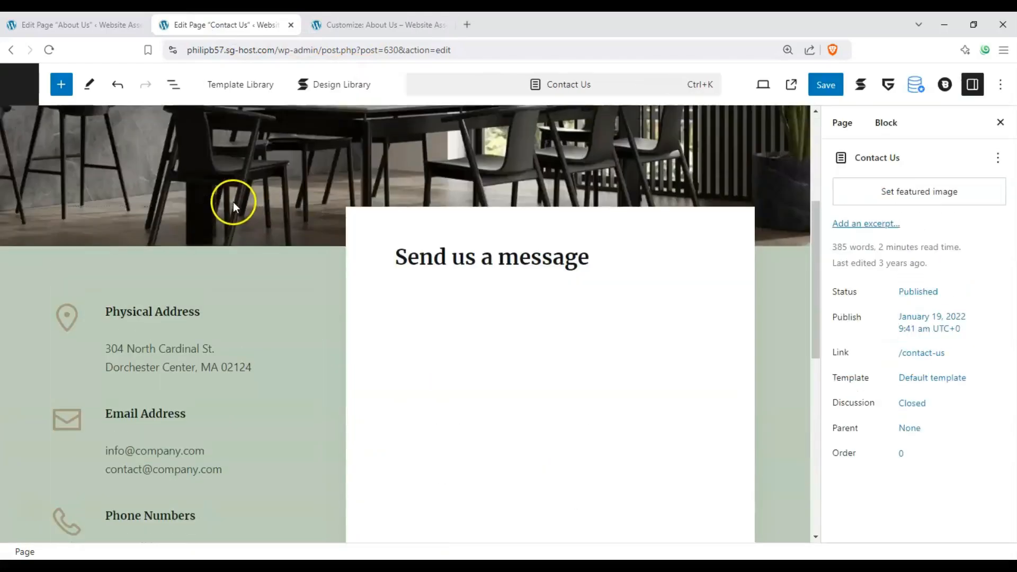
{"action": "scroll", "coordinate": [233, 201], "scroll_direction": "up", "scroll_amount": 5}
Review the About Us editor, Contact Us editor and Customizer tabs, and return to the About Us editor.
{"action": "left_click", "coordinate": [74, 23]}
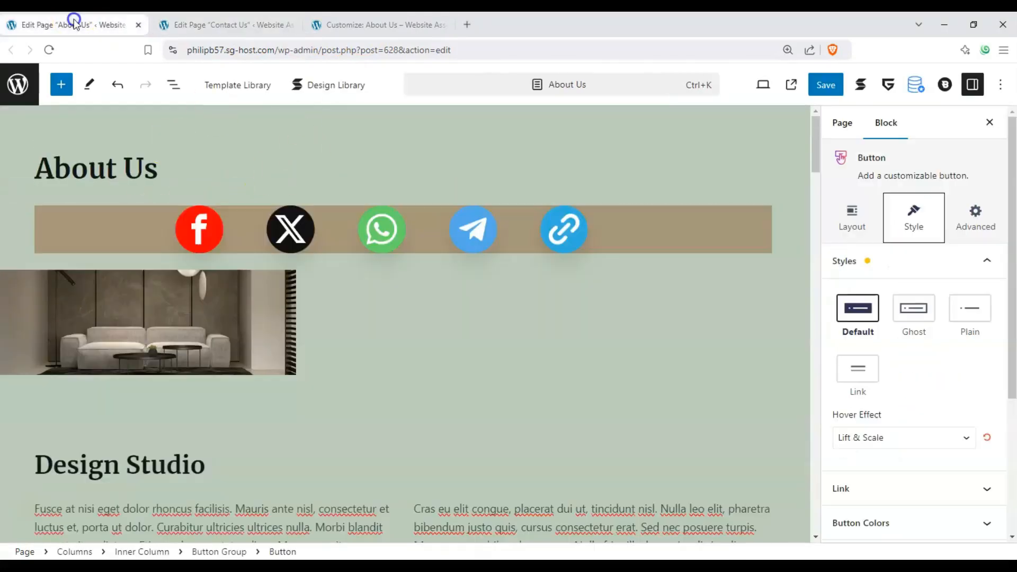
{"action": "left_click", "coordinate": [227, 24]}
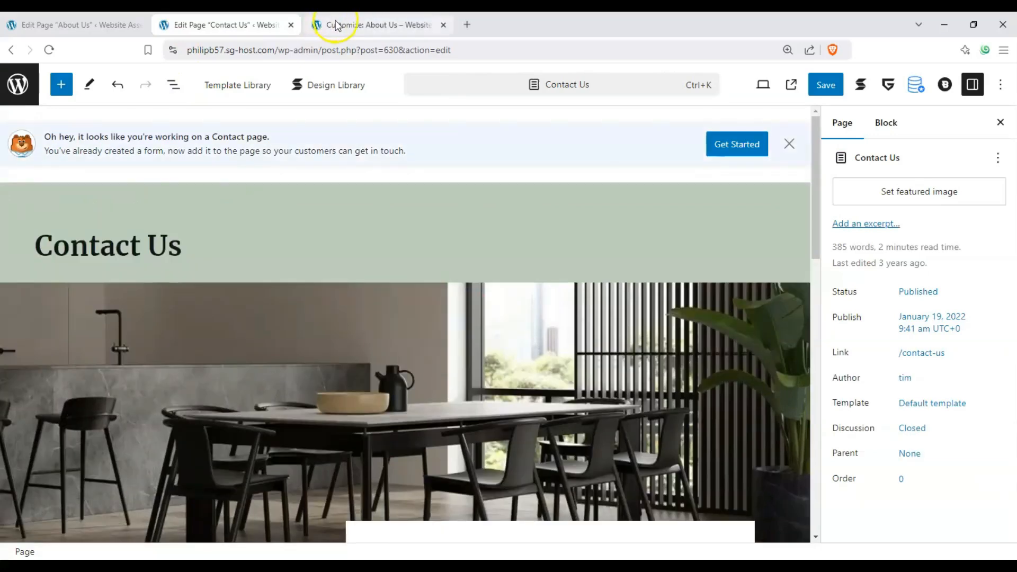
{"action": "left_click", "coordinate": [336, 25]}
{"action": "left_click", "coordinate": [234, 24]}
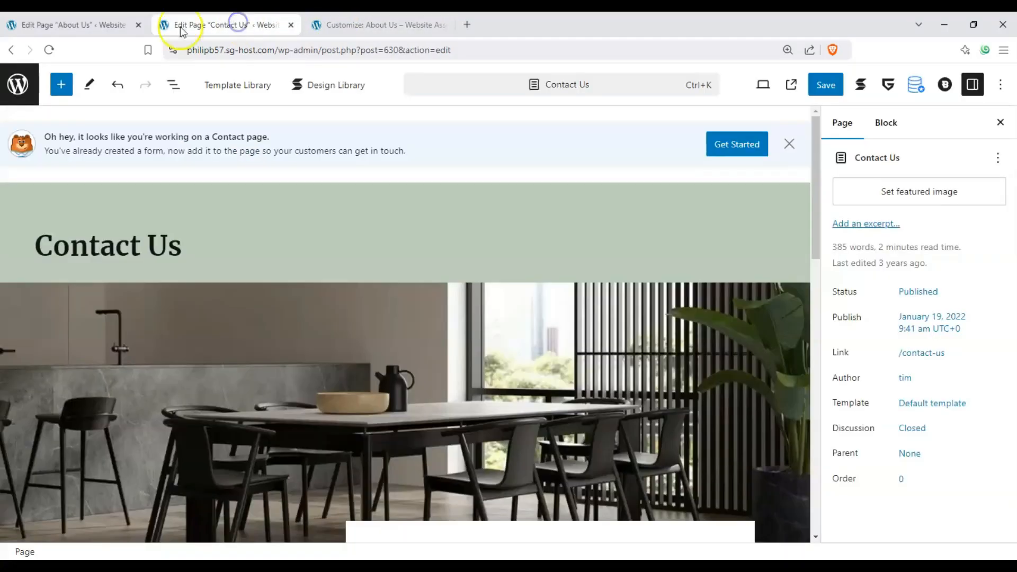
{"action": "left_click", "coordinate": [57, 29]}
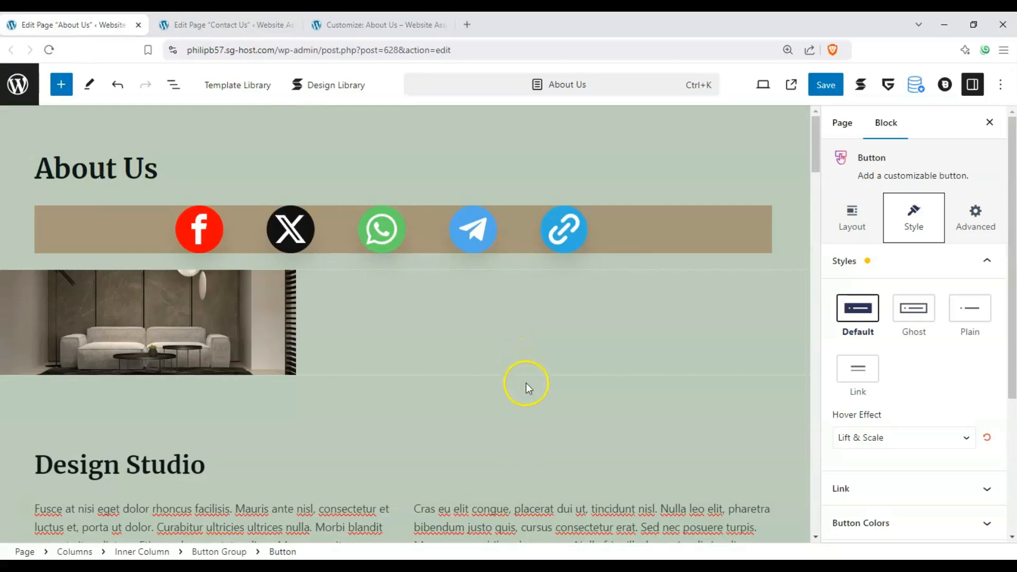
{"action": "scroll", "coordinate": [527, 388], "scroll_direction": "down", "scroll_amount": 3}
{"action": "scroll", "coordinate": [527, 393], "scroll_direction": "up", "scroll_amount": 3}
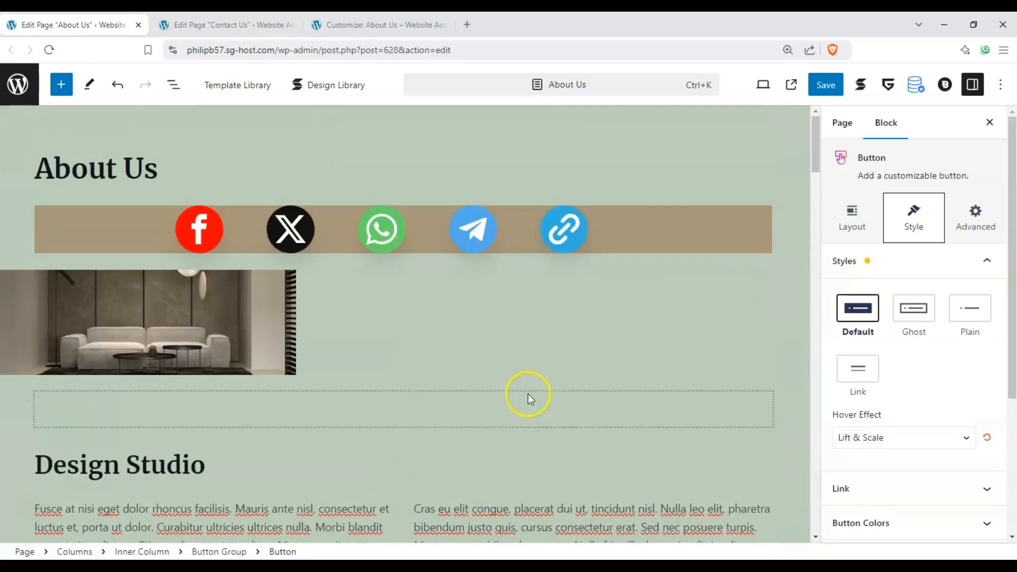